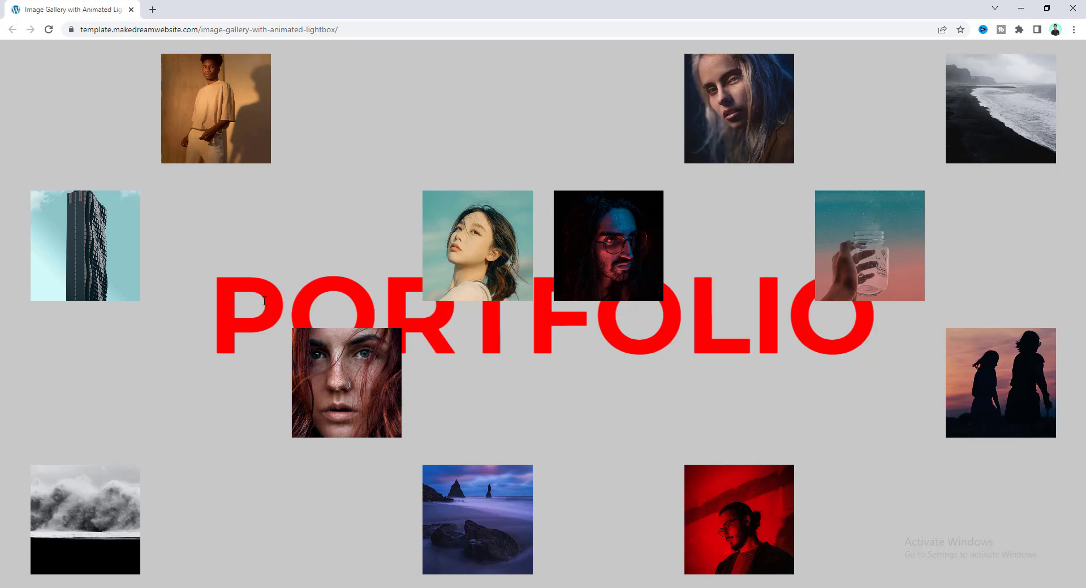
- Preview the gallery's lightbox animation on the man, blonde woman, beach and silhouette photos
click(203, 114)
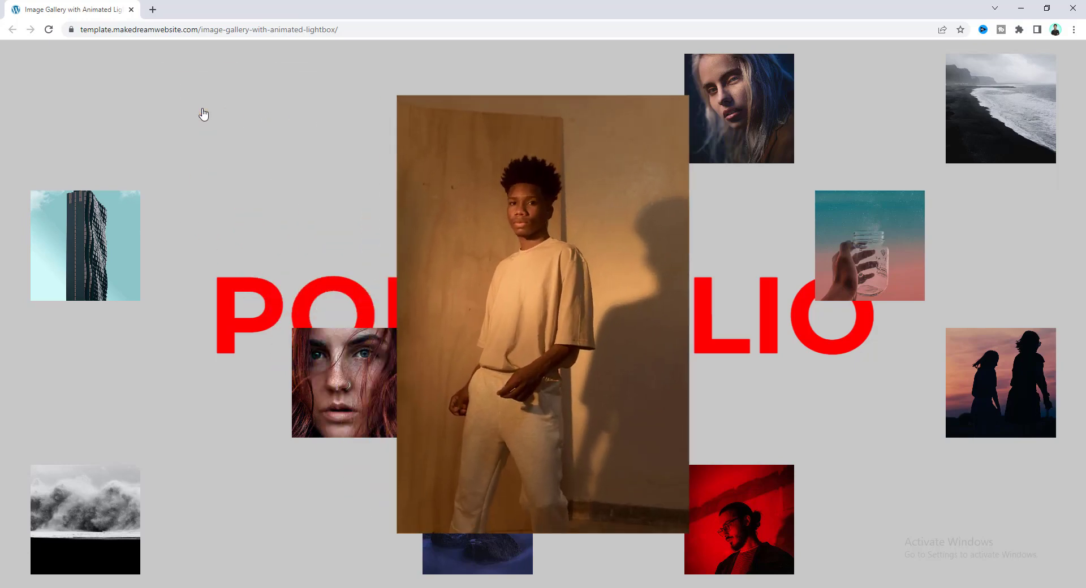
click(751, 116)
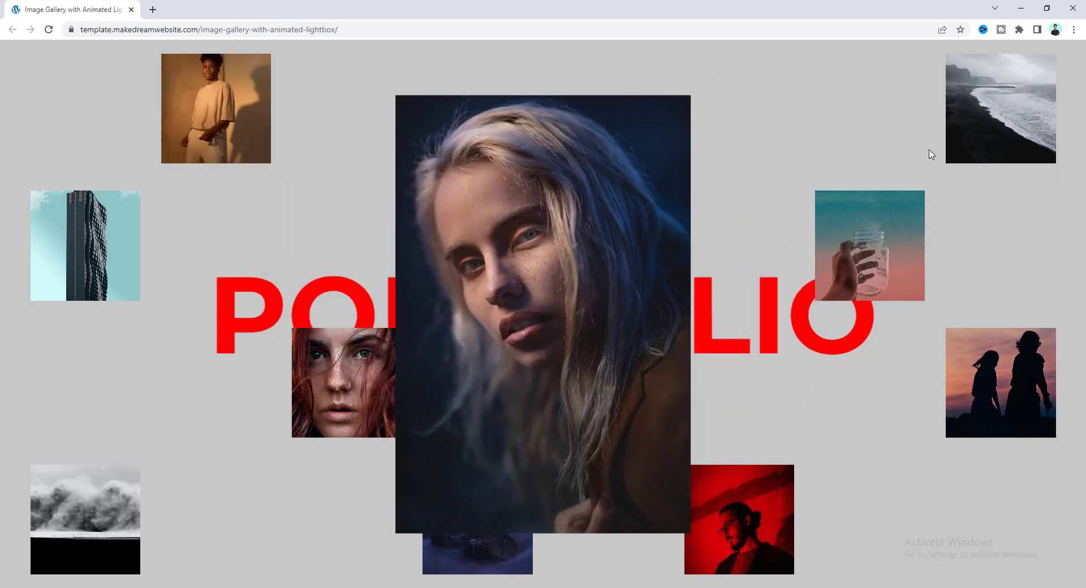
click(979, 124)
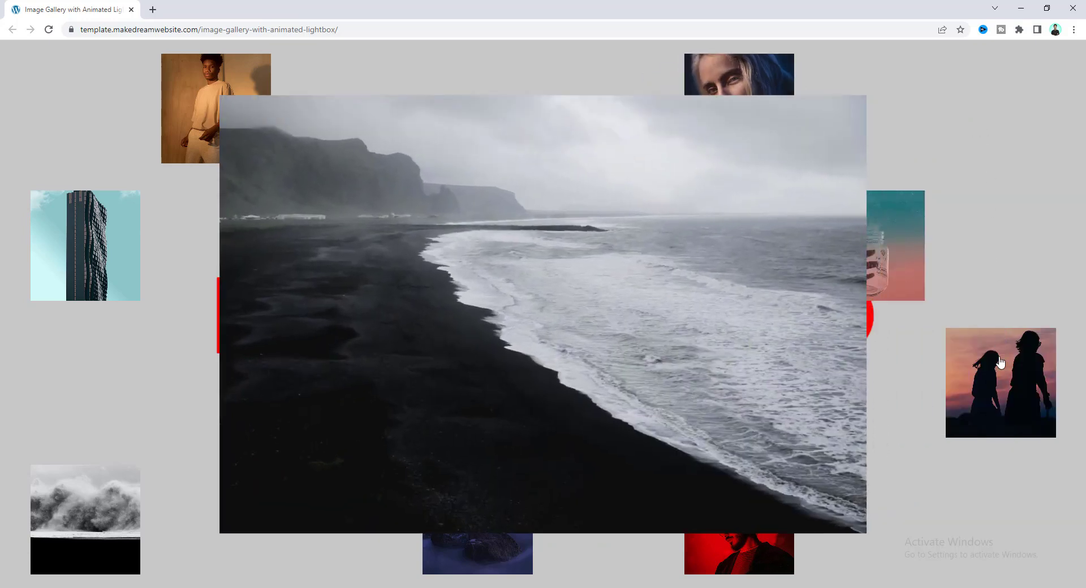
click(1000, 362)
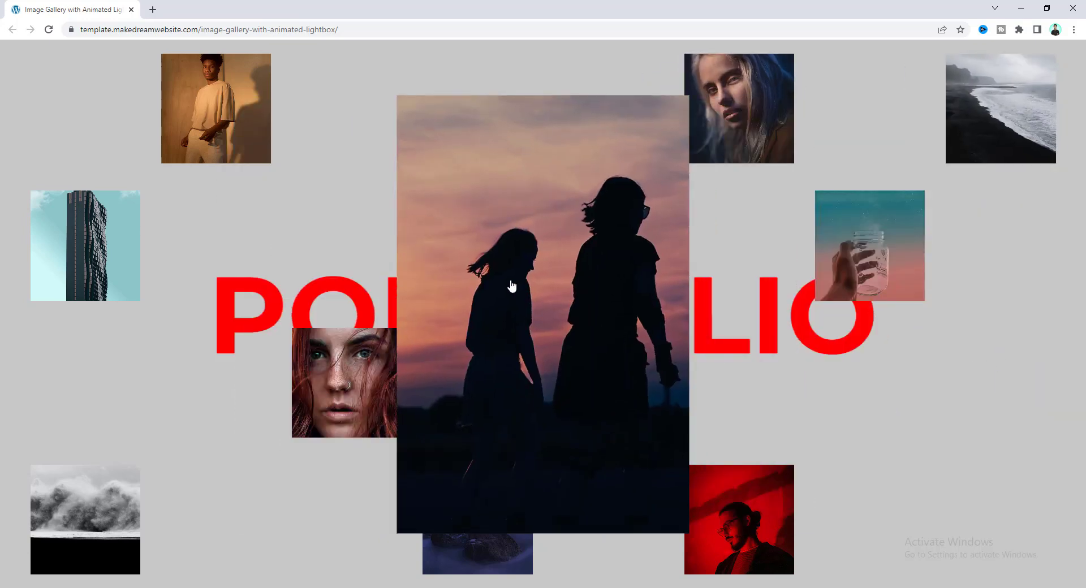
click(324, 251)
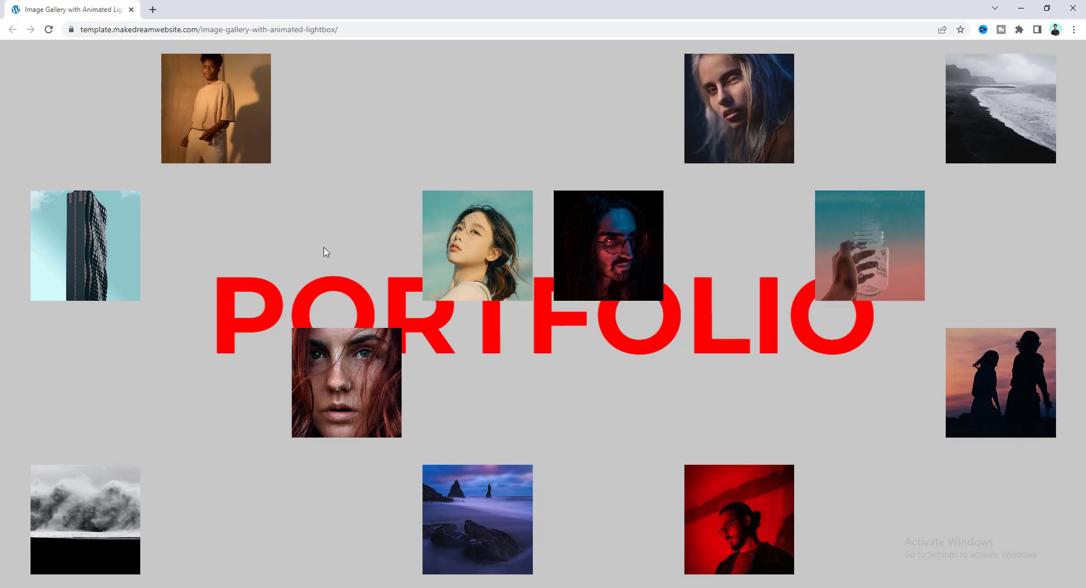
click(1001, 362)
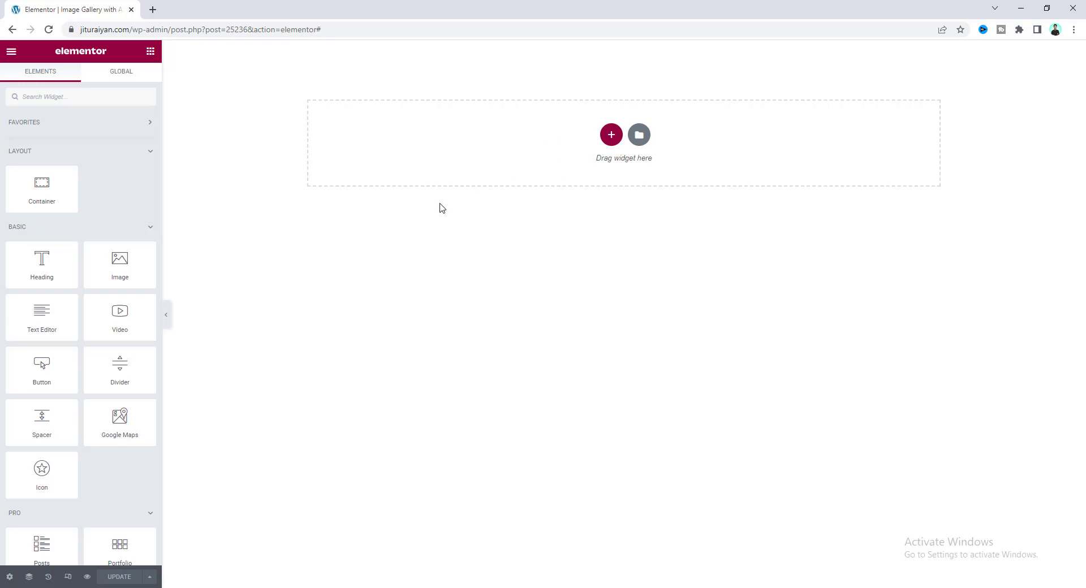
- Add a full-width container with a minimum height of 100 VH
drag(42, 190, 520, 142)
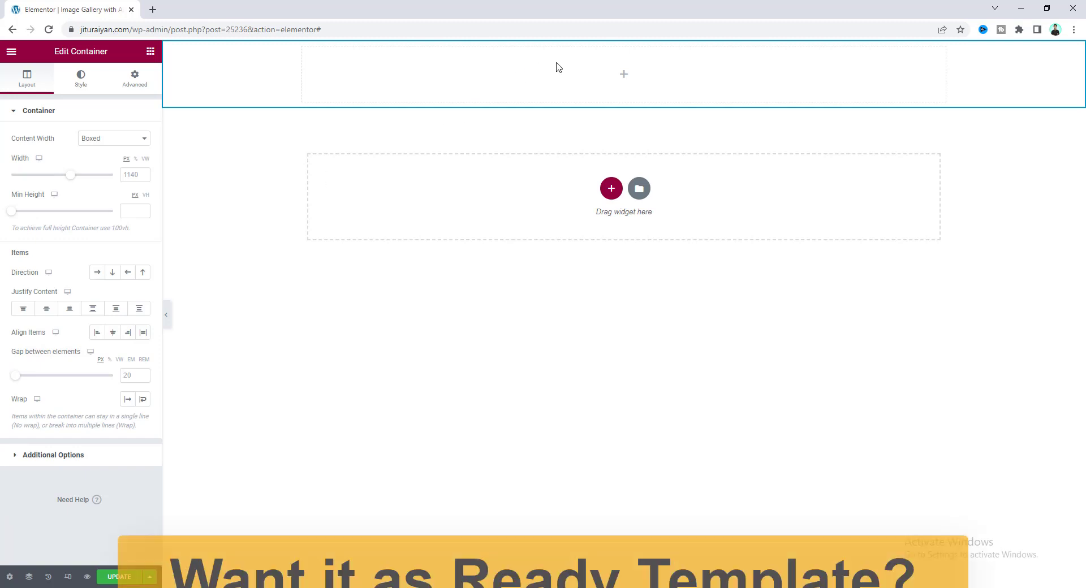
click(128, 140)
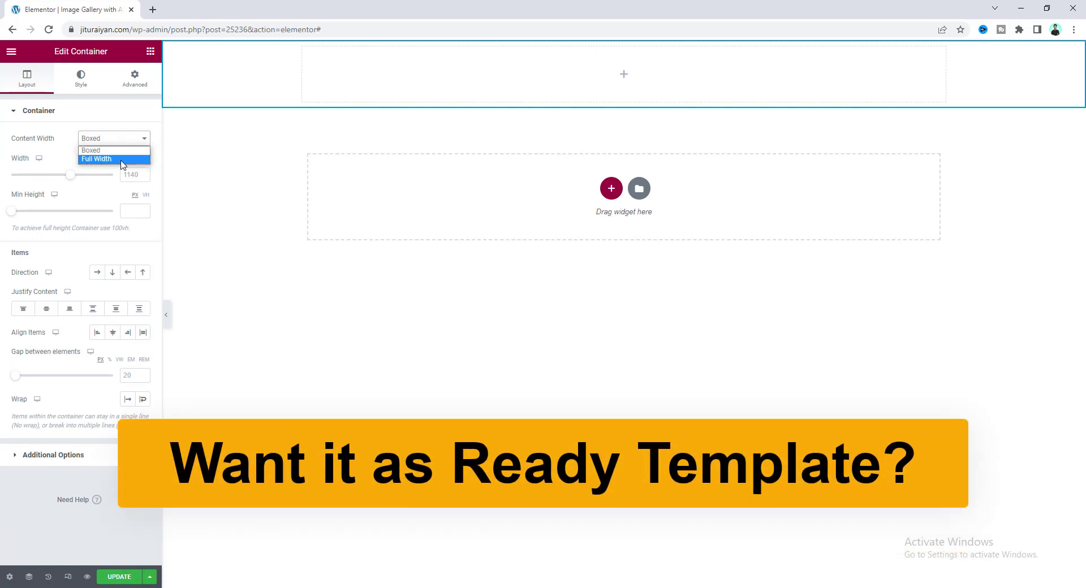
click(120, 159)
click(146, 195)
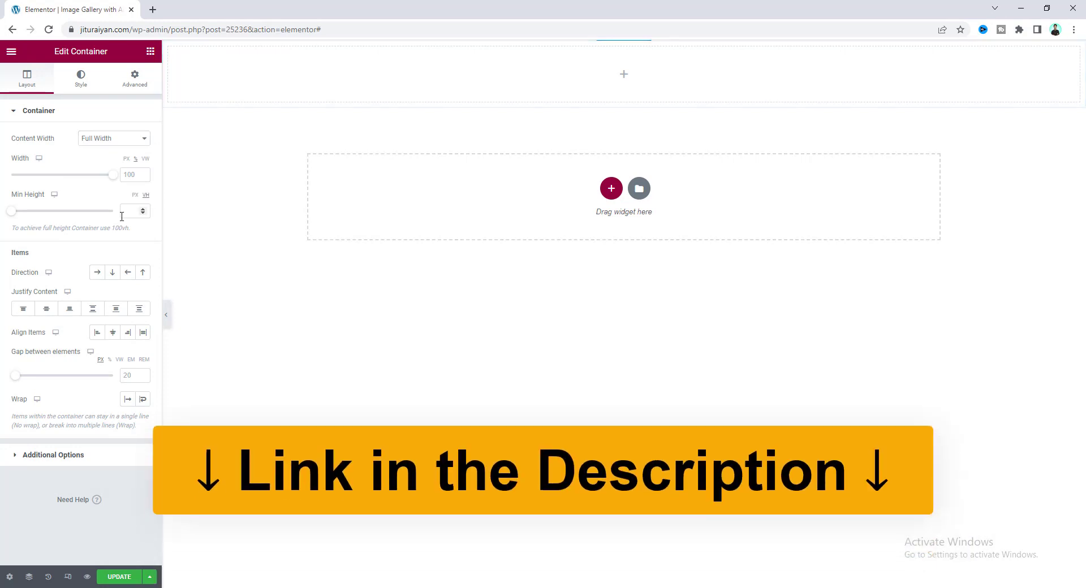
click(129, 211)
text(100)
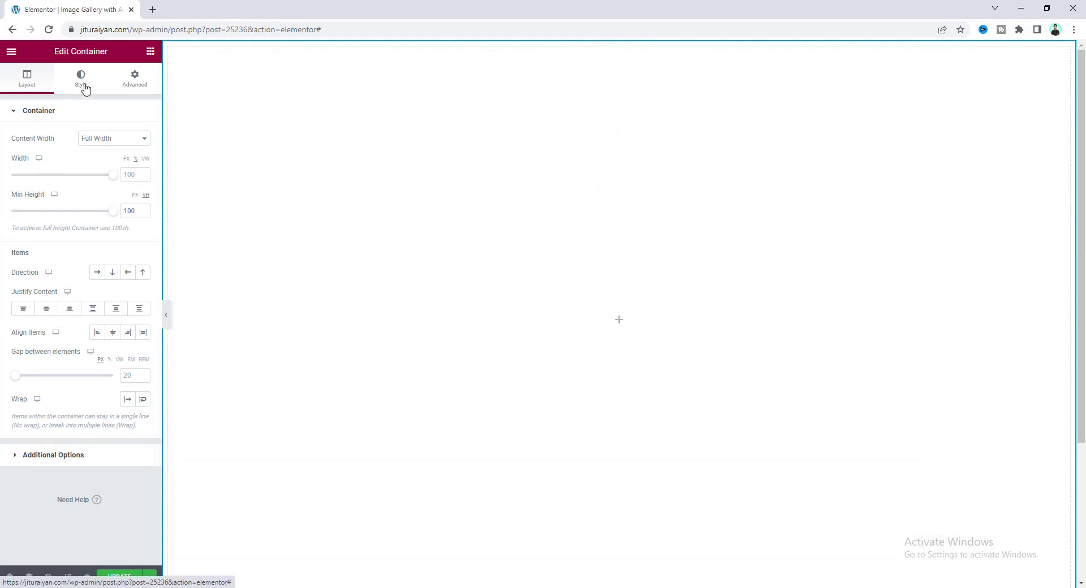
- Give the container a classic light grey background colour
click(82, 85)
click(97, 163)
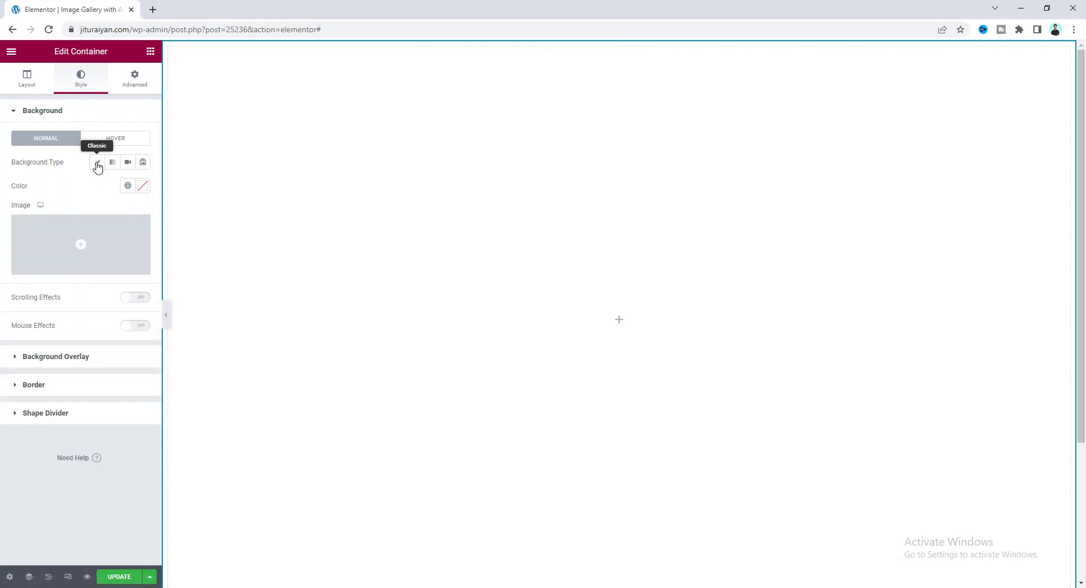
click(143, 187)
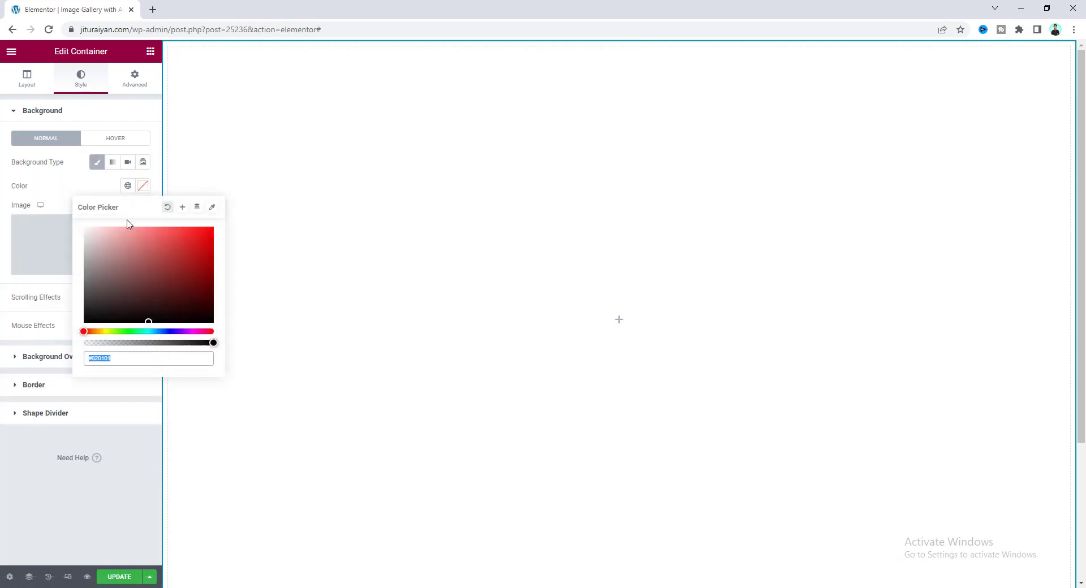
drag(104, 249, 78, 244)
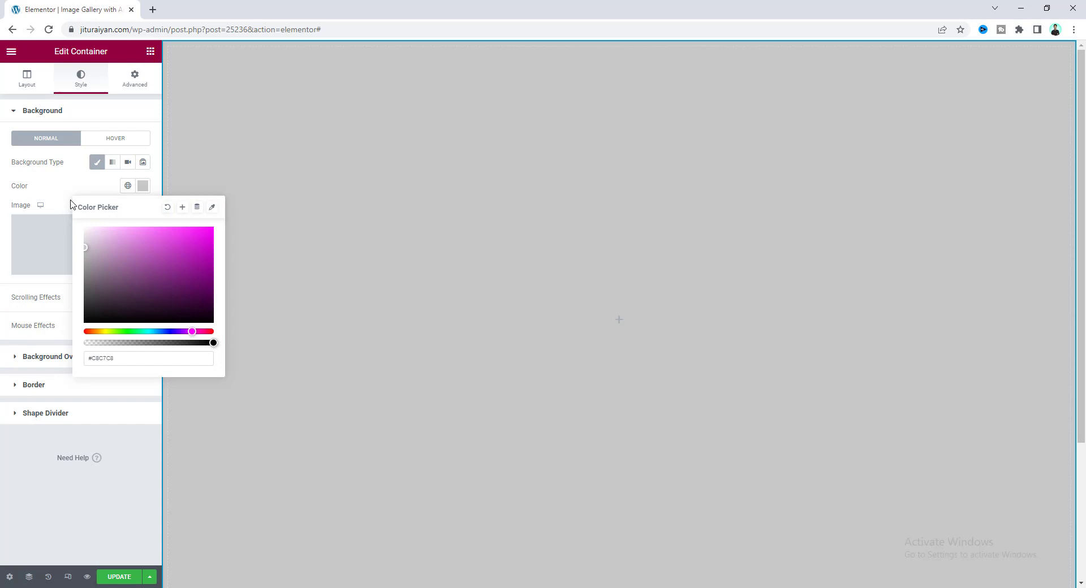
click(56, 193)
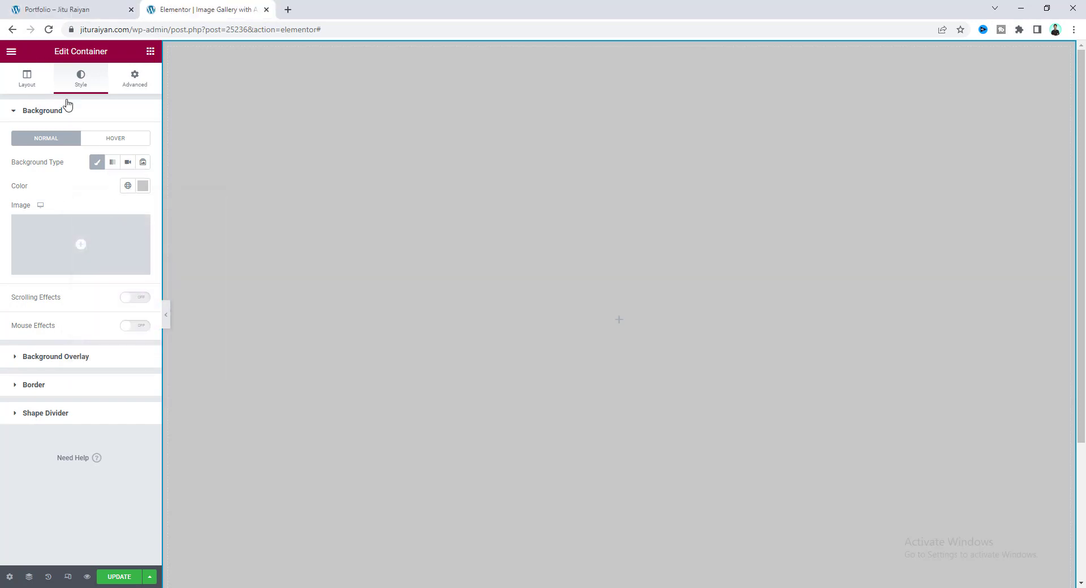
- After checking the live Portfolio page, add a full-width inner container at 12.5% width
click(72, 8)
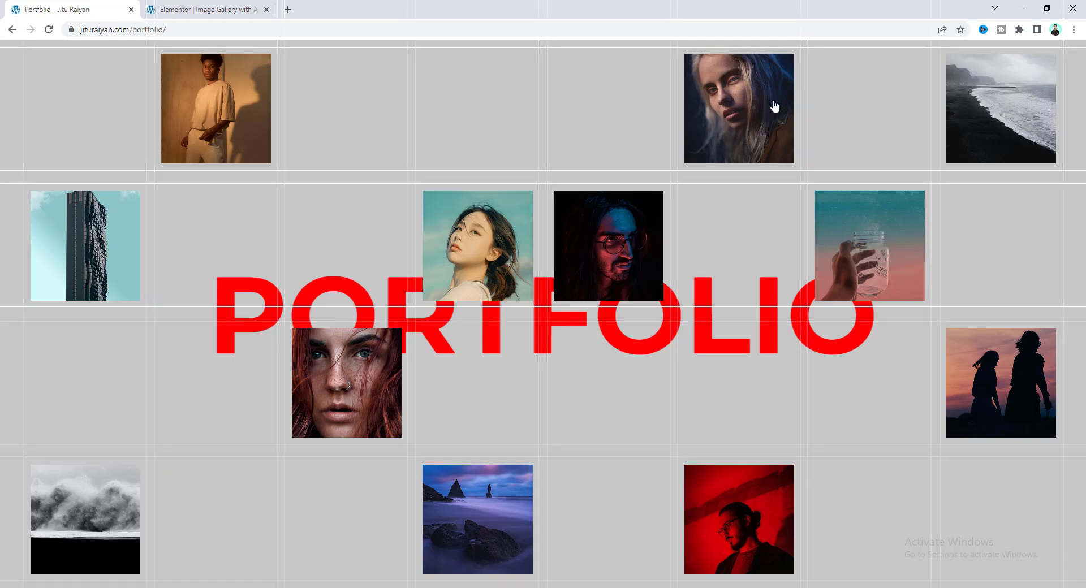
click(216, 5)
drag(45, 187, 253, 210)
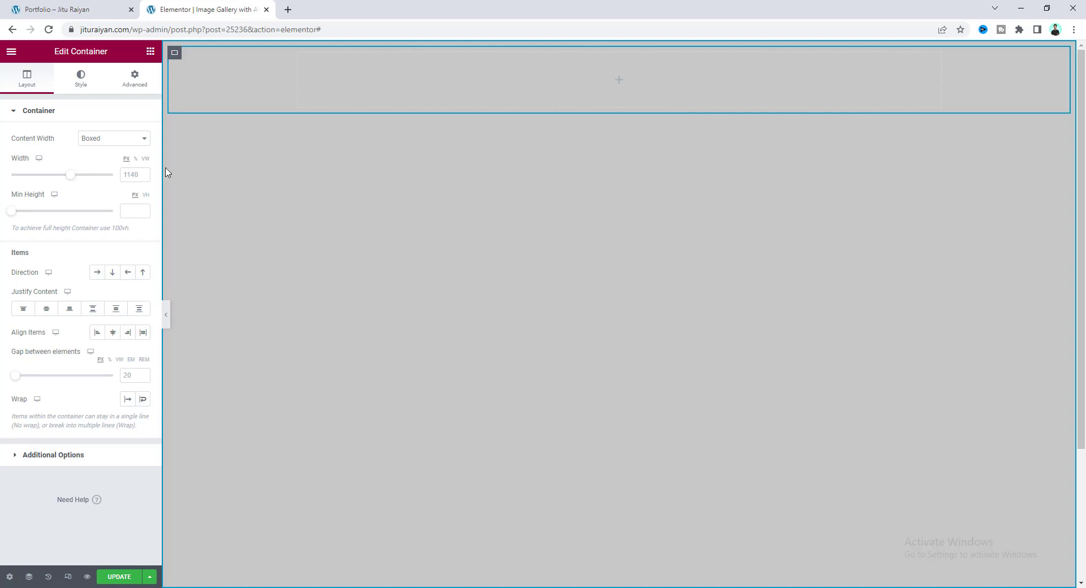
click(126, 140)
click(130, 161)
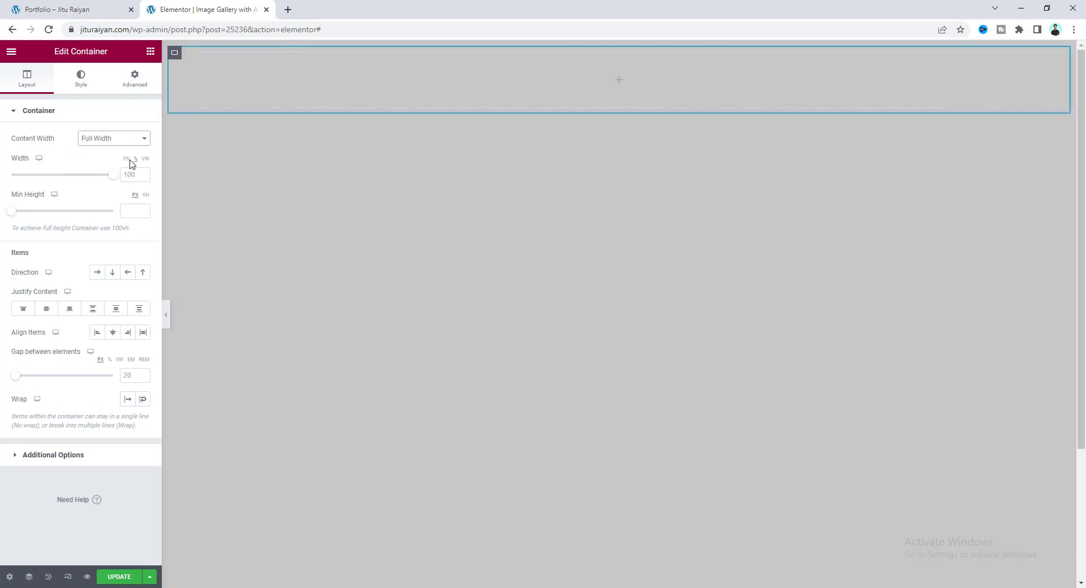
double_click(132, 177)
text(1)
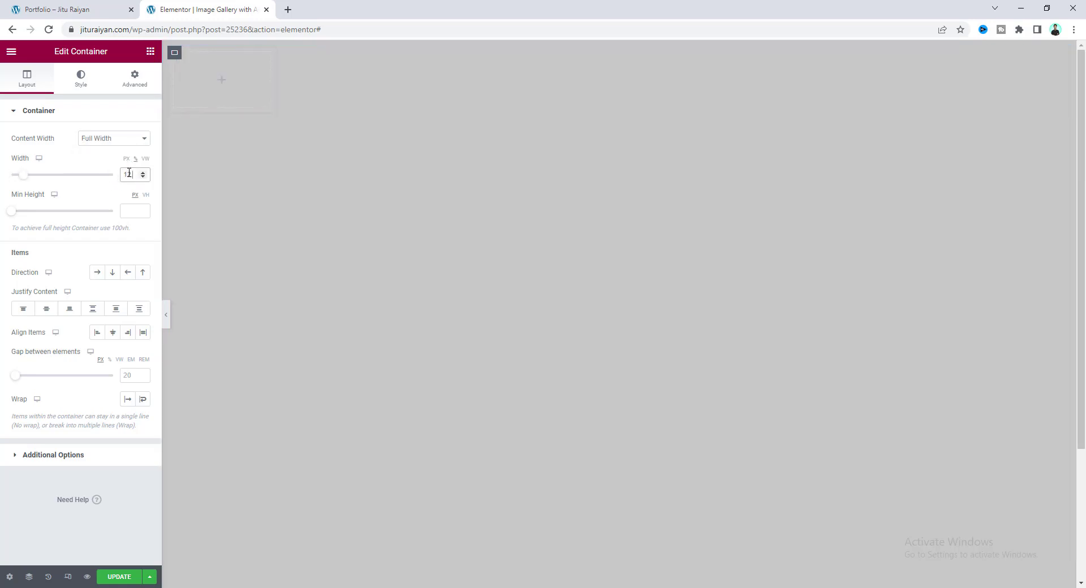
text(2.5)
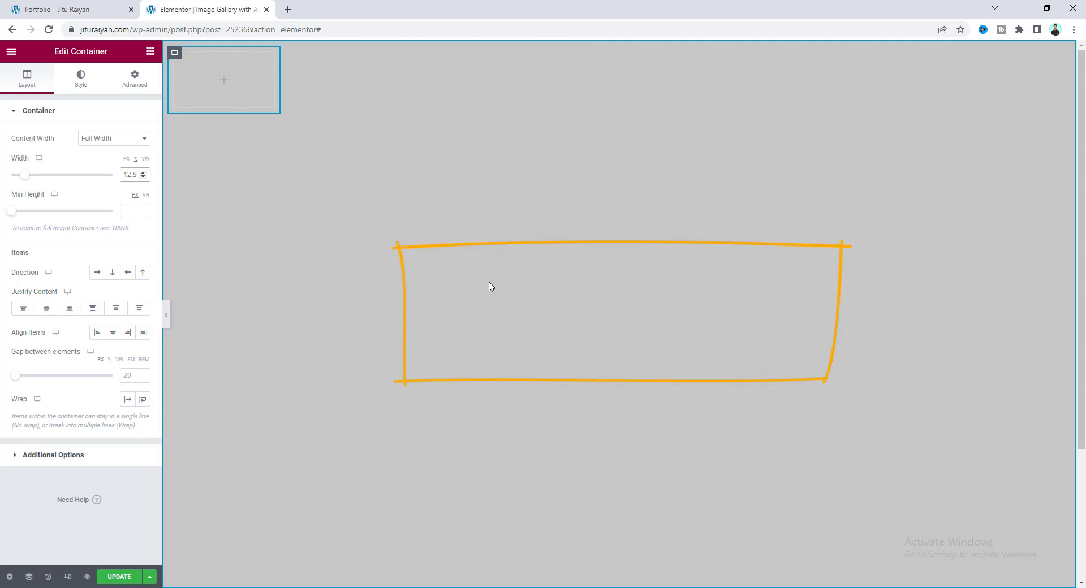
- Add a Heading widget to the small container with the title PORTFOLIO
click(150, 51)
drag(40, 272, 236, 103)
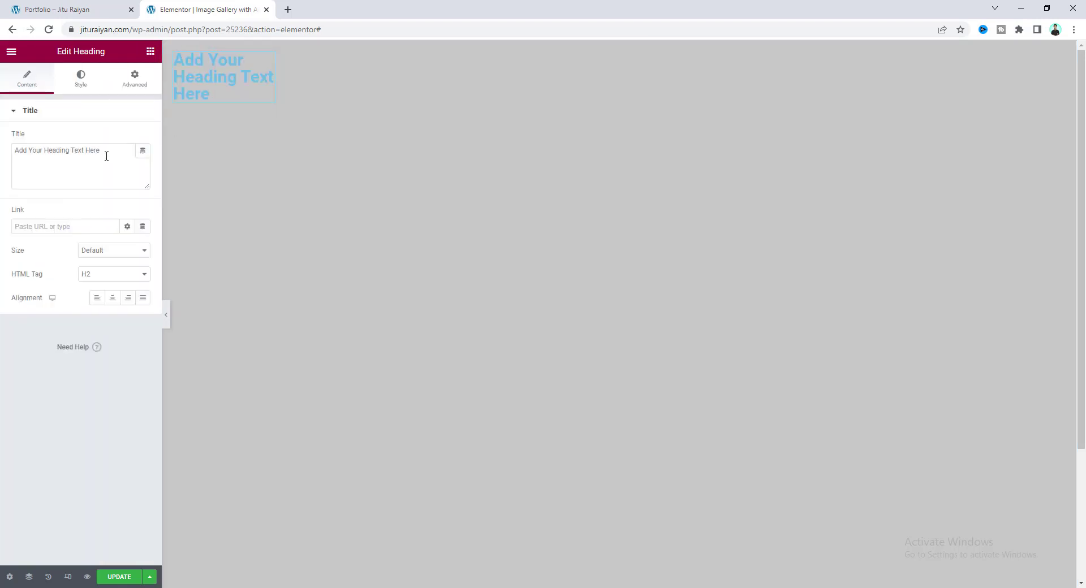
double_click(104, 156)
key(ctrl+a)
text(PORTFOLIO)
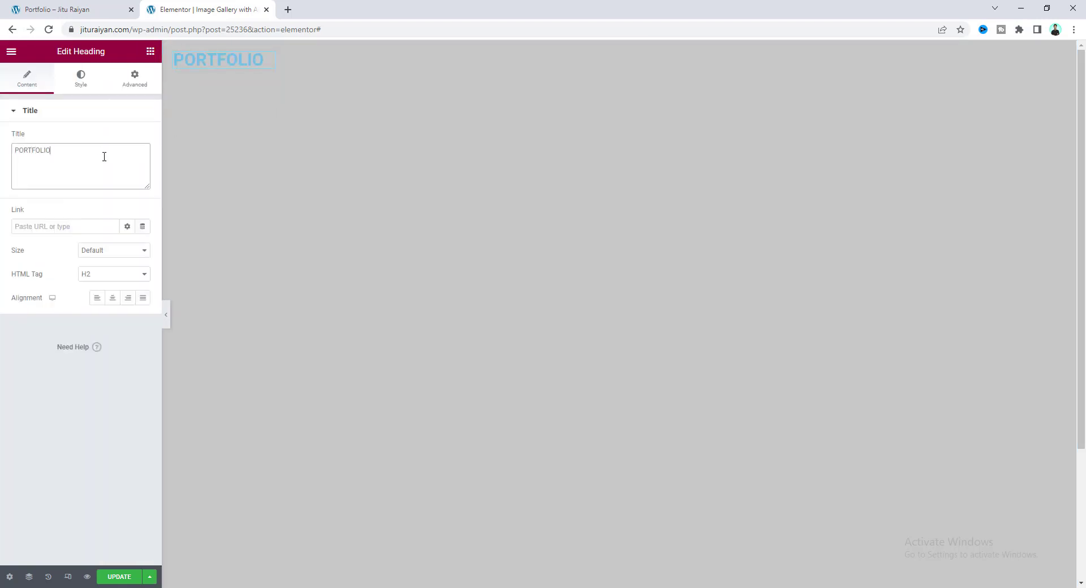
- Set the heading text colour to bright red
click(81, 78)
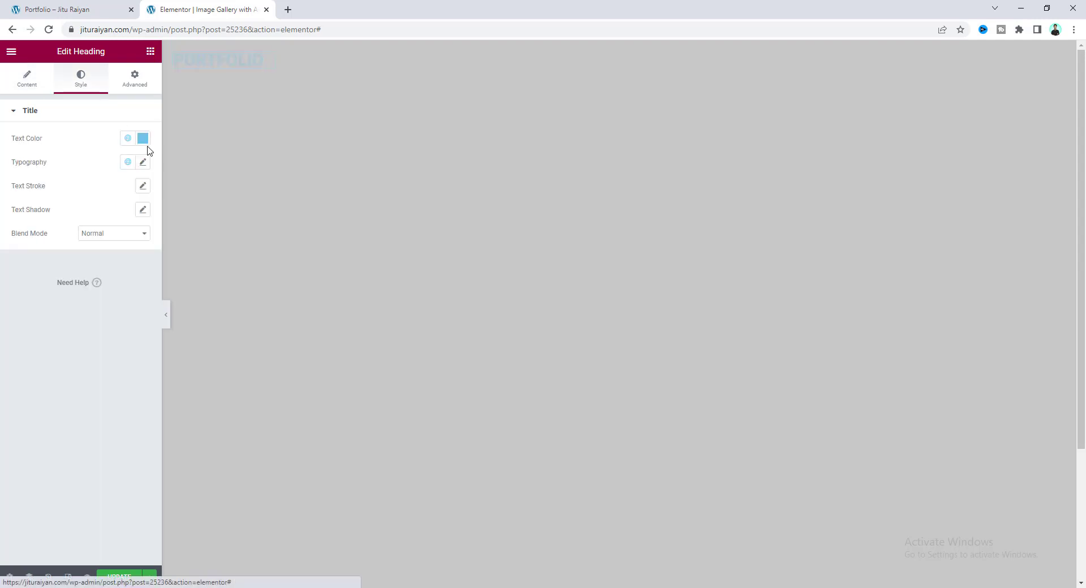
click(143, 138)
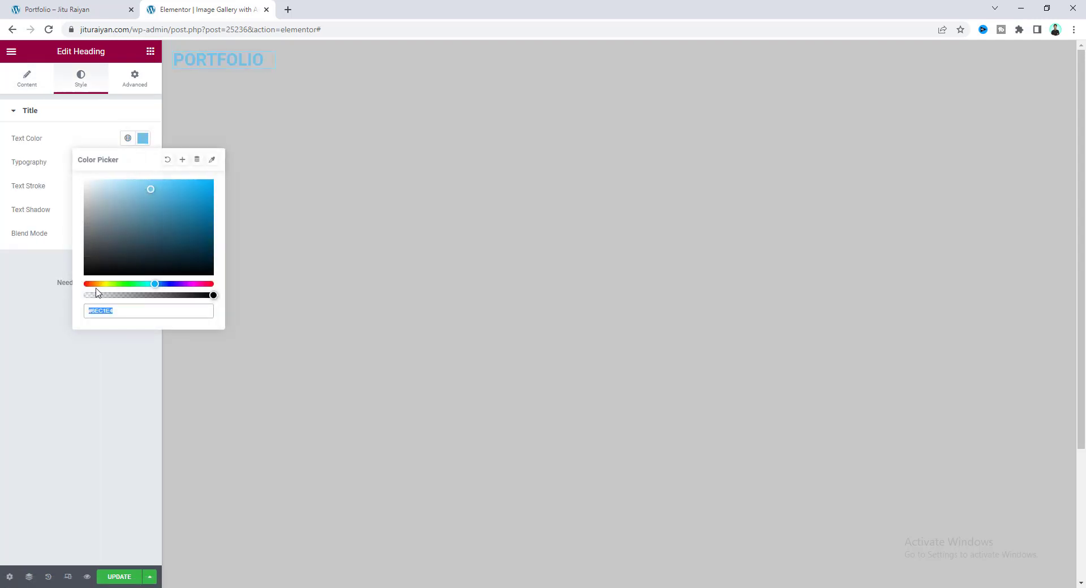
drag(96, 288, 84, 284)
click(205, 186)
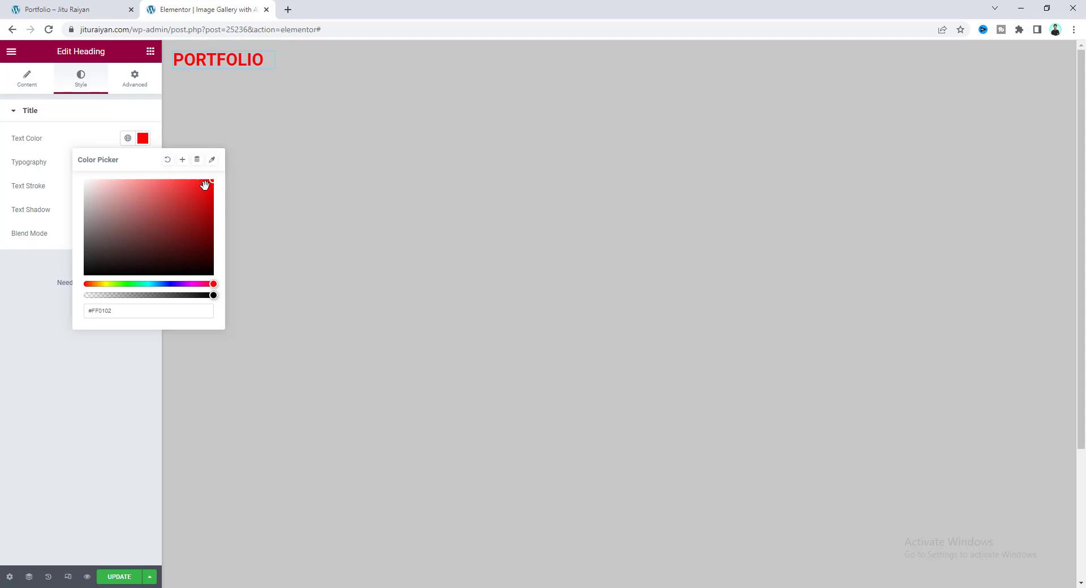
- Set the heading typography to Montserrat, 10 VW size, weight 700
click(112, 141)
click(143, 162)
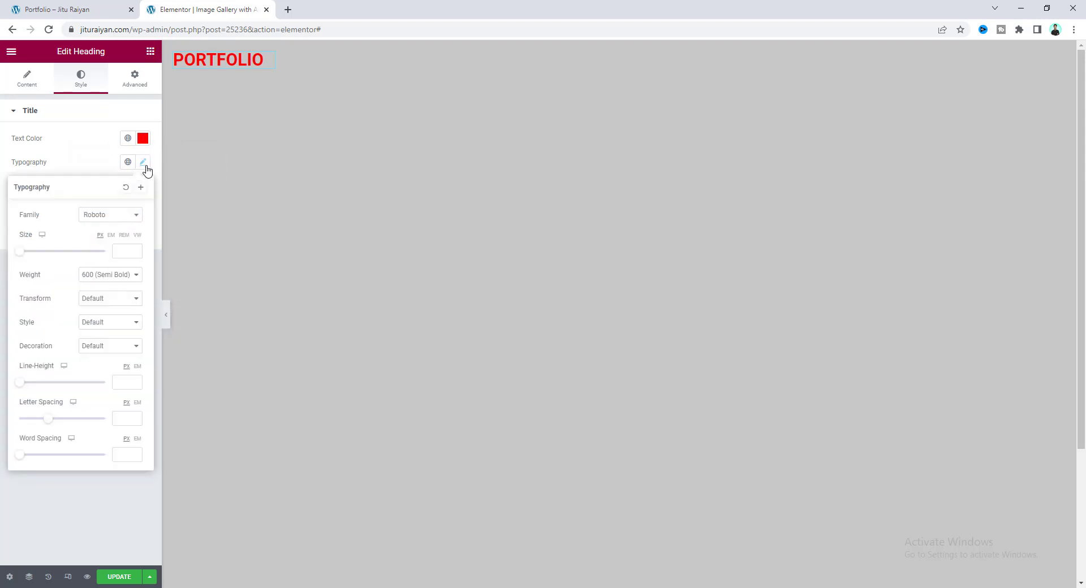
click(131, 216)
text(mon)
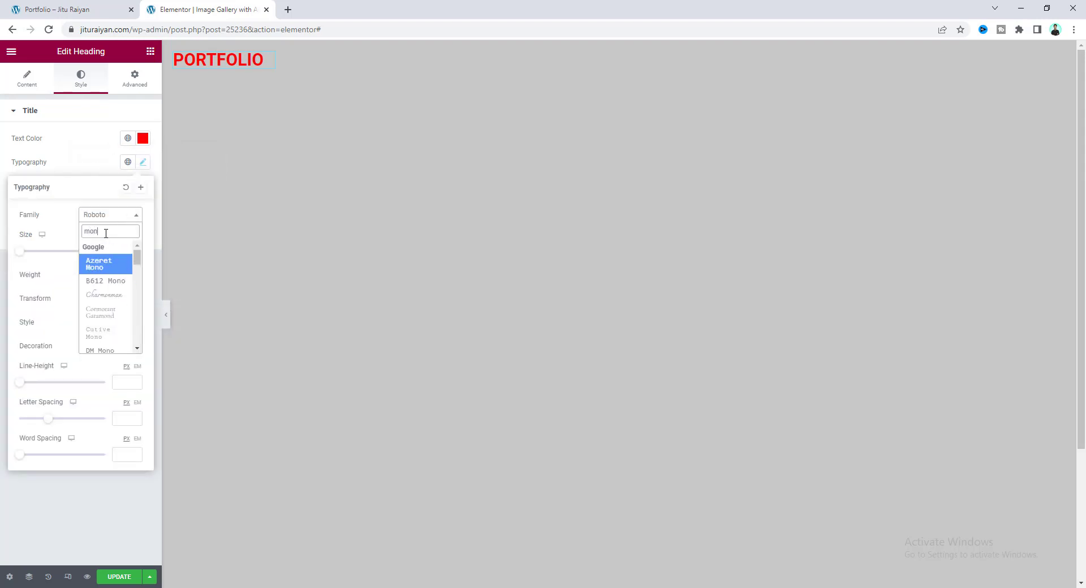
text(ts)
click(108, 263)
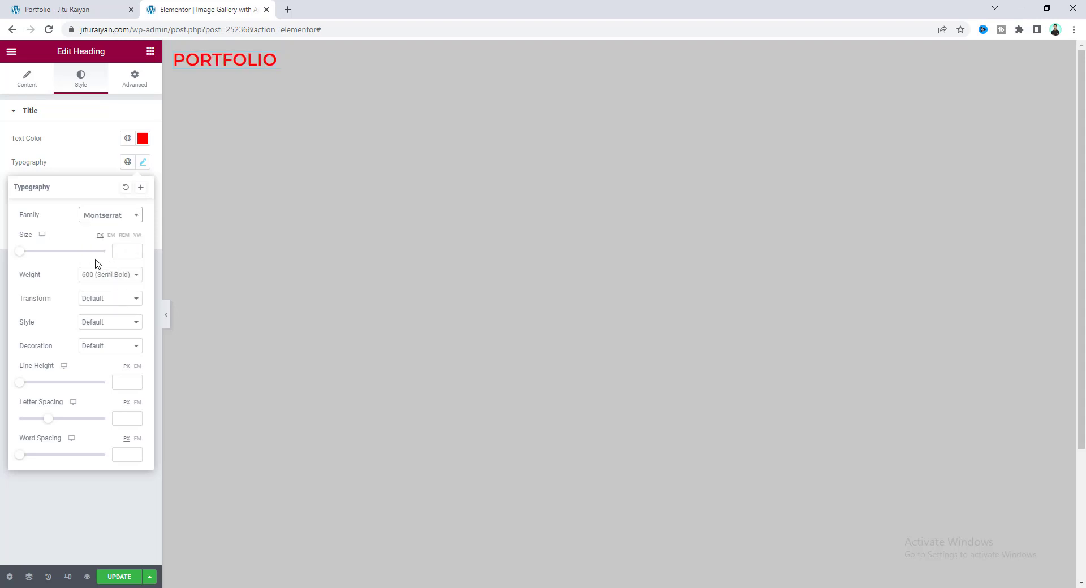
click(137, 235)
text(10)
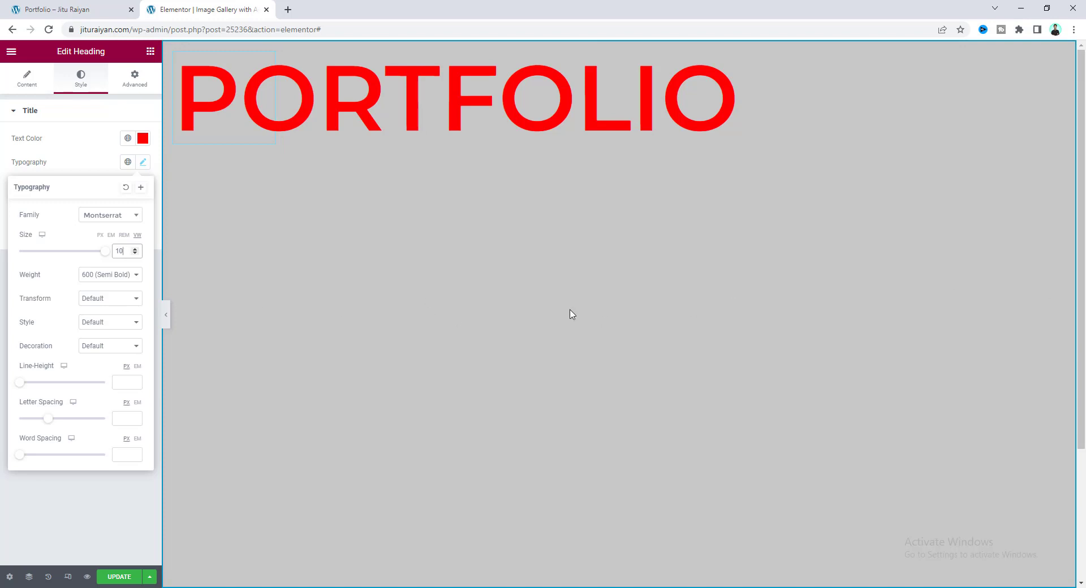
click(107, 276)
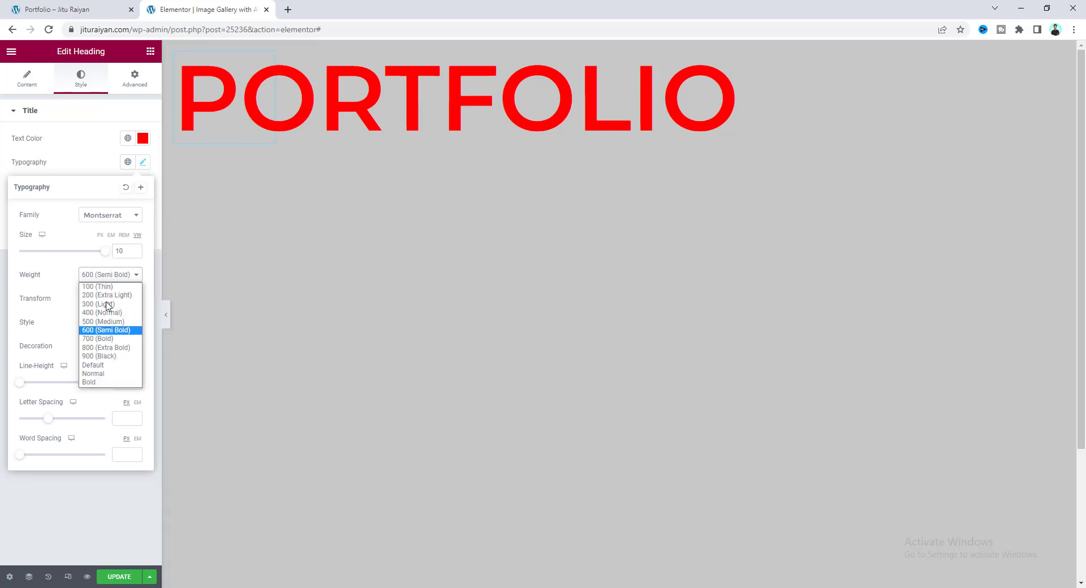
click(104, 338)
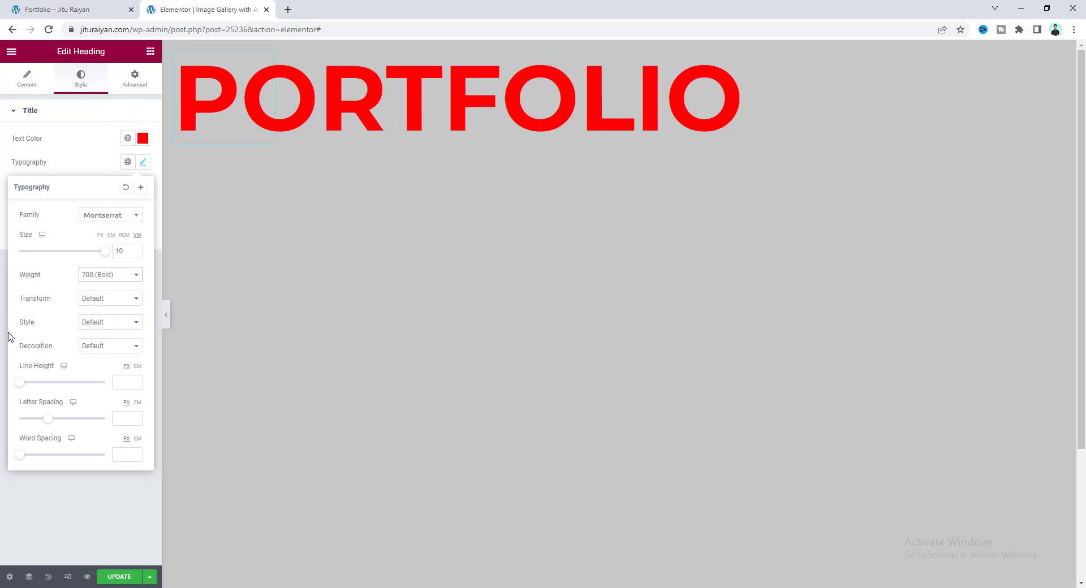
- Make the heading absolutely positioned with horizontal and vertical offsets of 50%
click(135, 79)
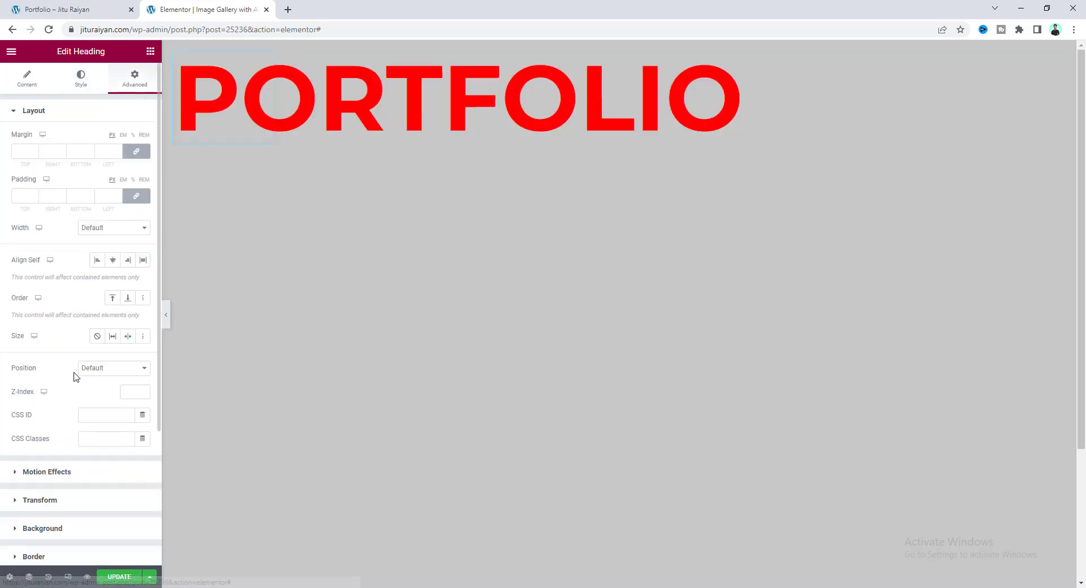
click(106, 369)
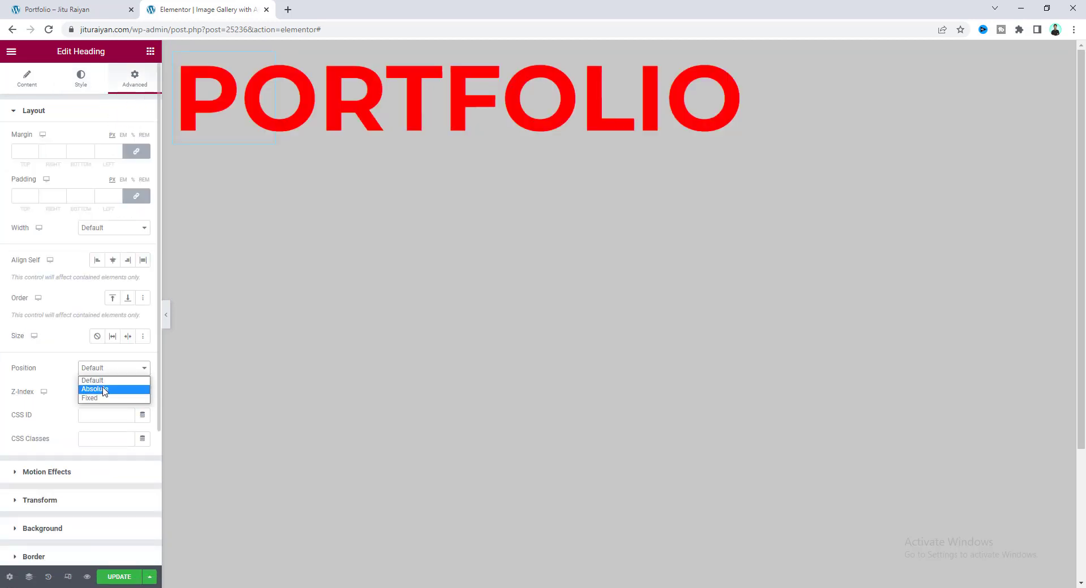
click(103, 389)
scroll(65, 285, down, 2)
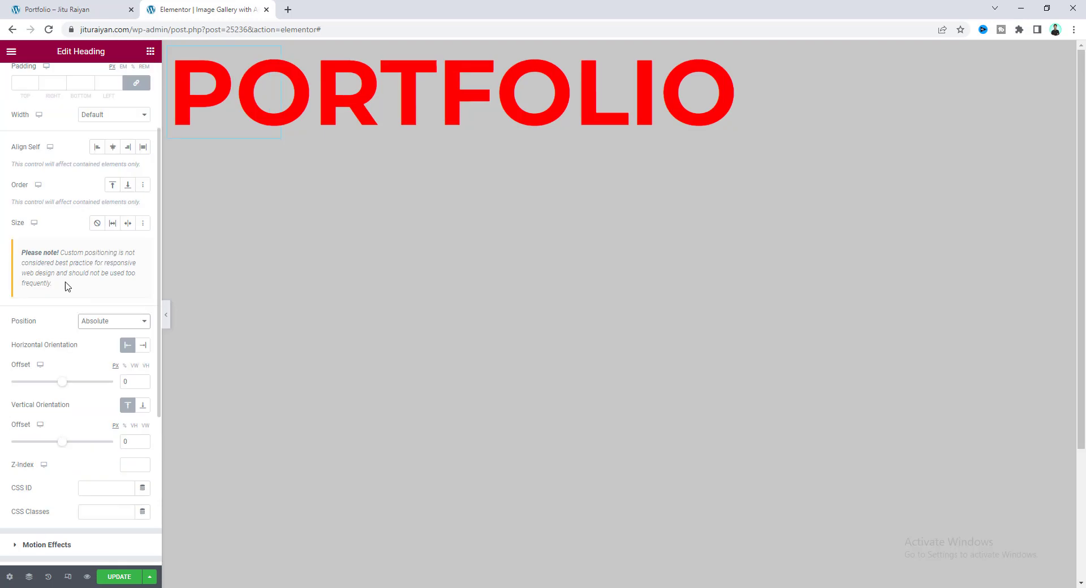
click(124, 365)
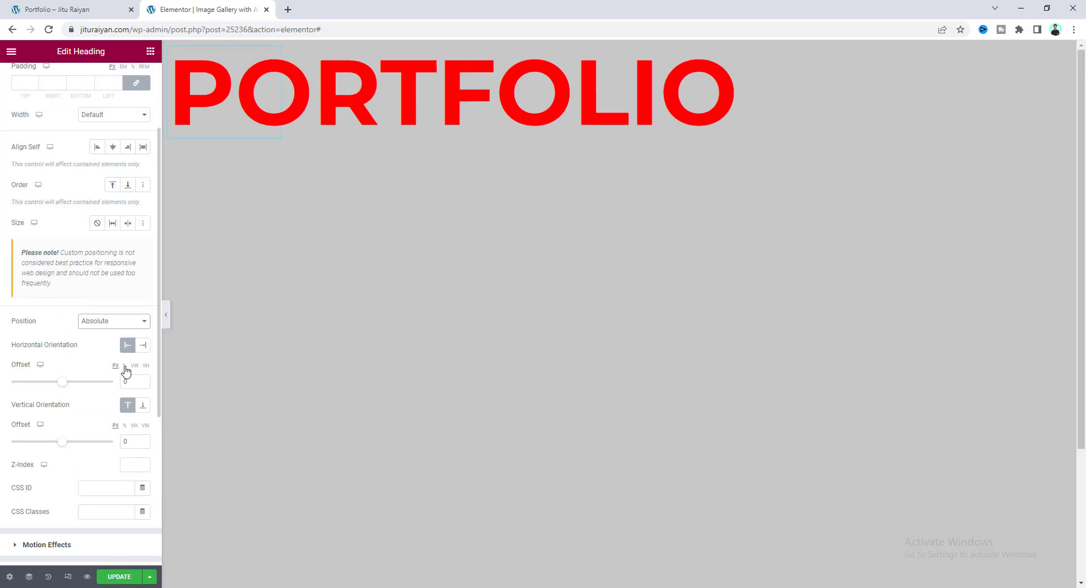
click(125, 426)
text(50)
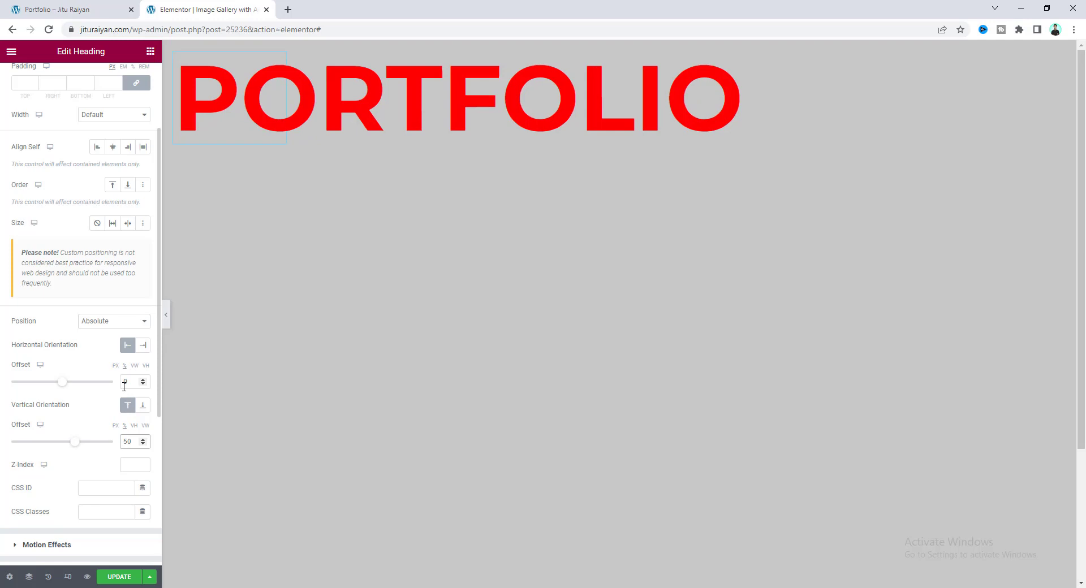
click(125, 382)
text(50)
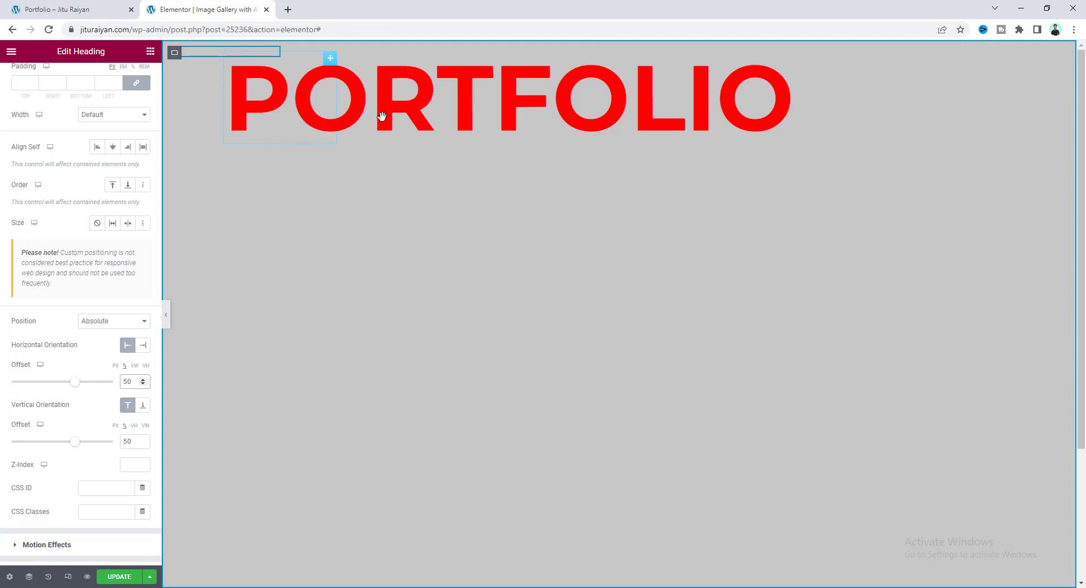
click(174, 54)
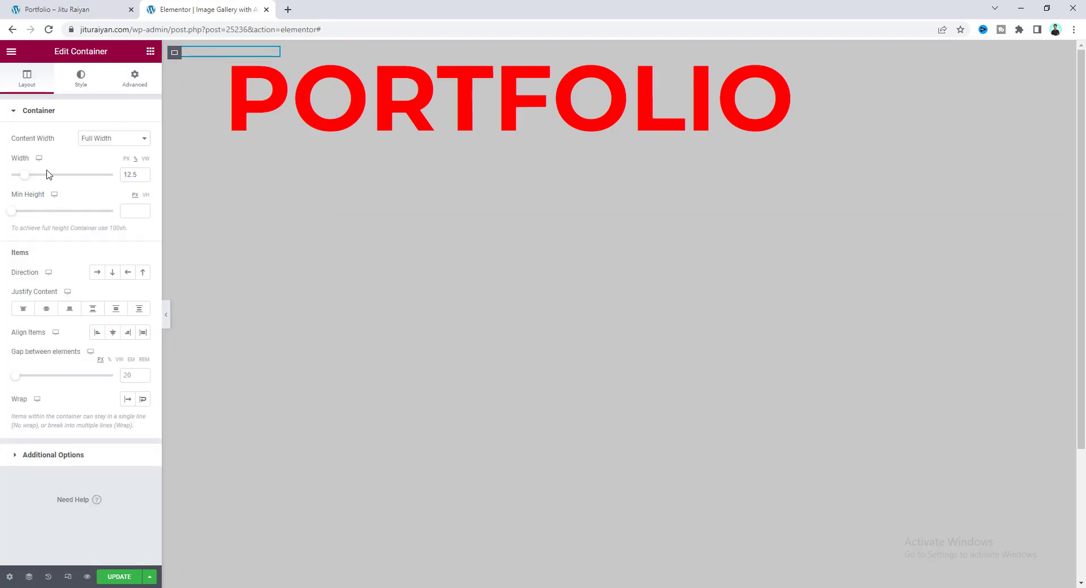
- Paste the custom CSS 'selector{position: static;}' into the parent container
click(135, 79)
scroll(134, 274, down, 2)
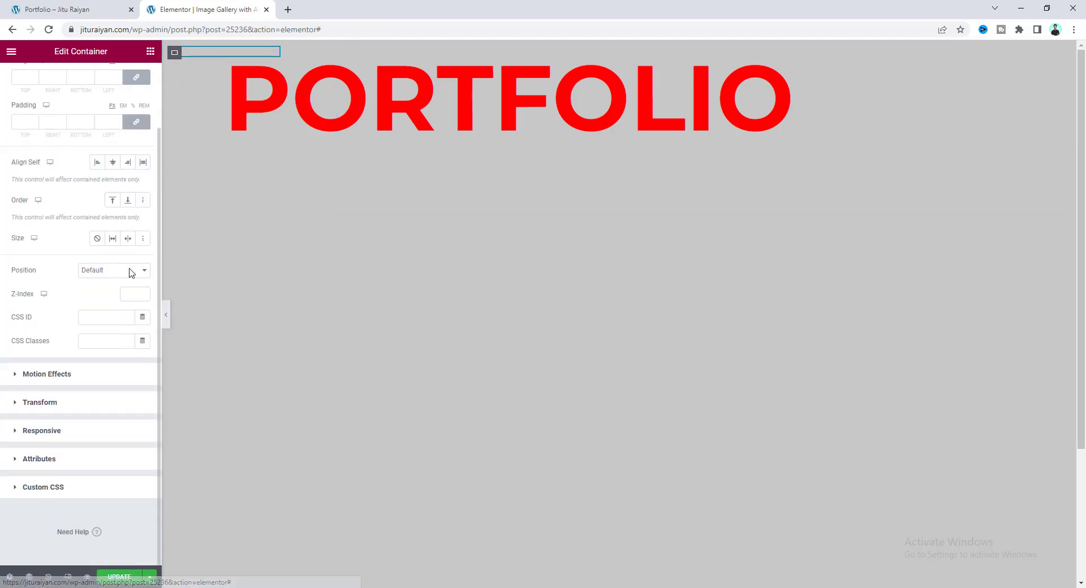
click(109, 484)
text(selector{     position: static; })
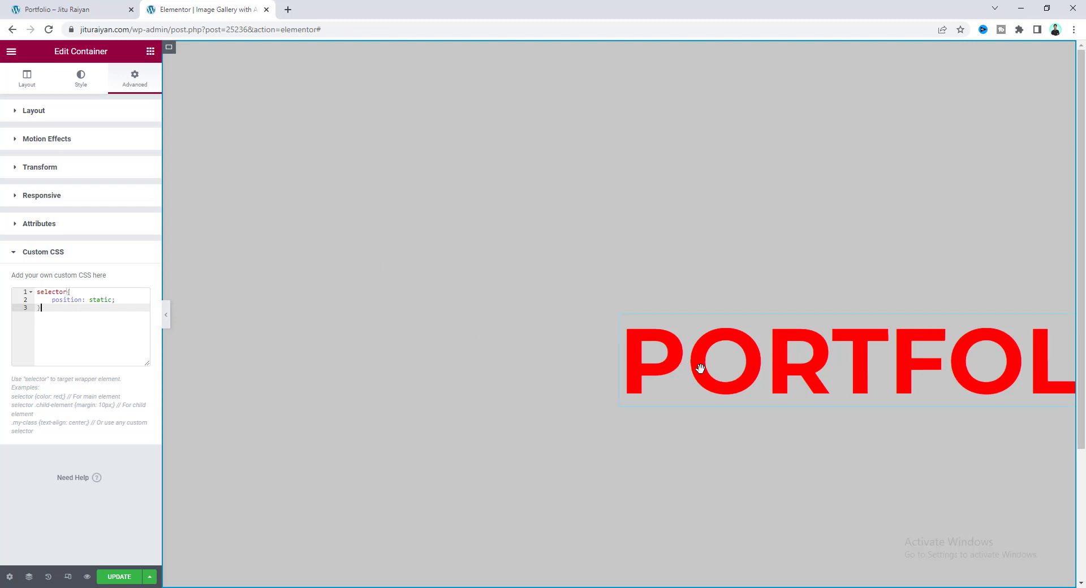
- Set the heading's transform offsets X and Y to -50% and its z-index to 0
click(693, 360)
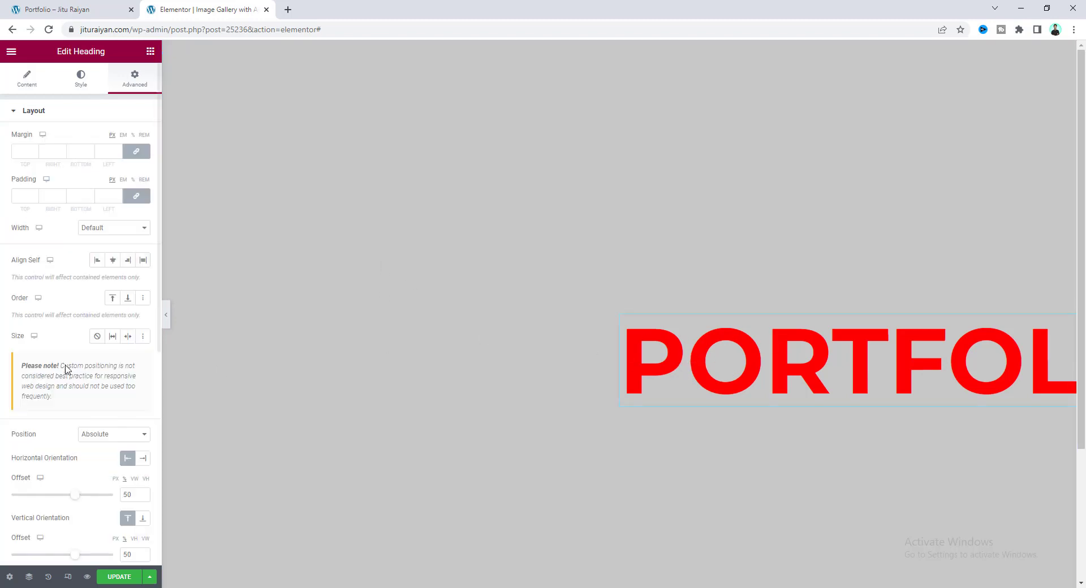
scroll(45, 384, down, 5)
click(83, 348)
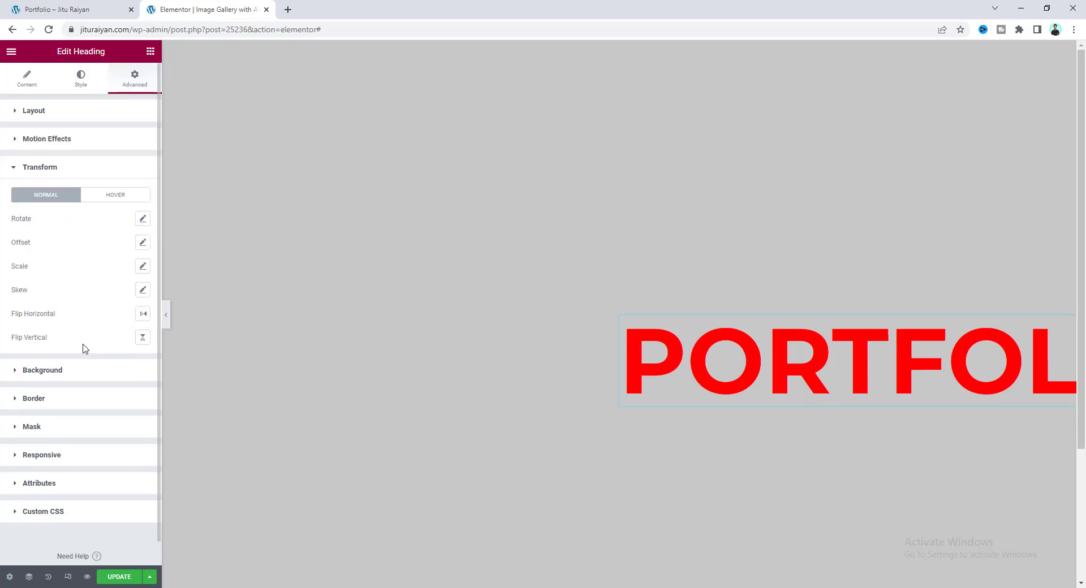
click(144, 243)
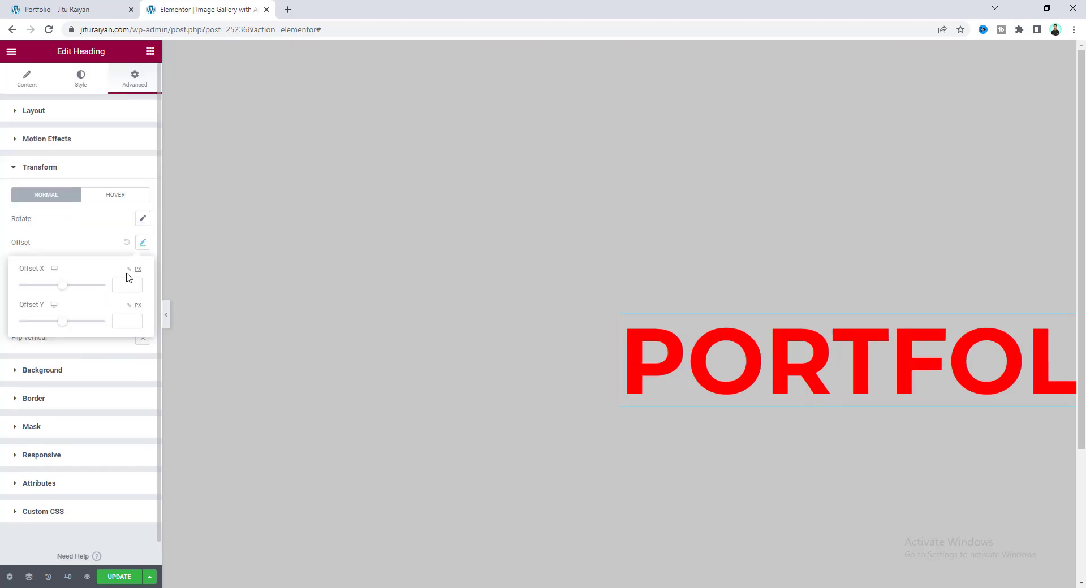
click(129, 270)
text(50)
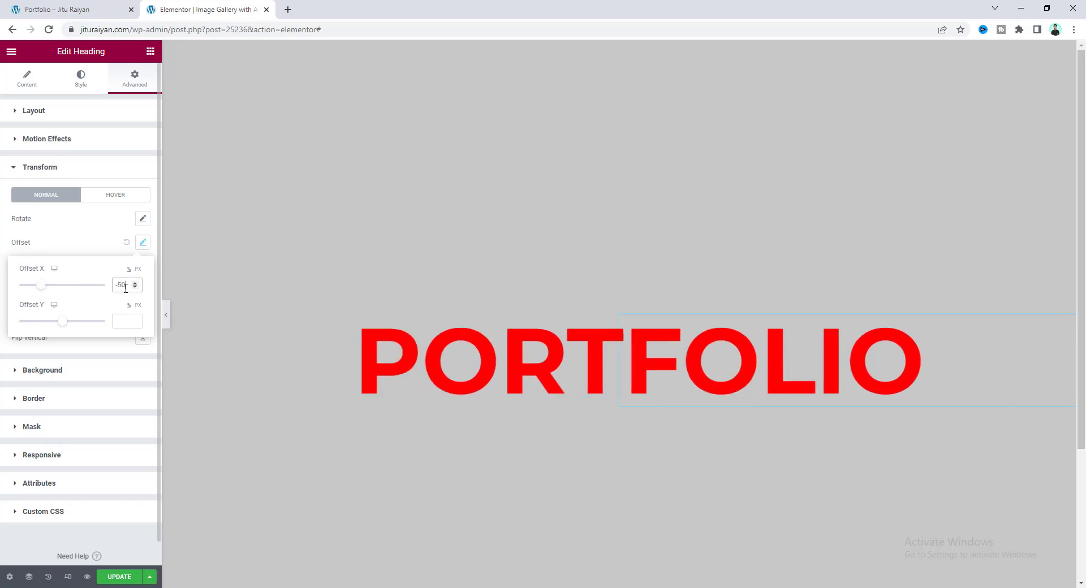
click(127, 321)
text(-50)
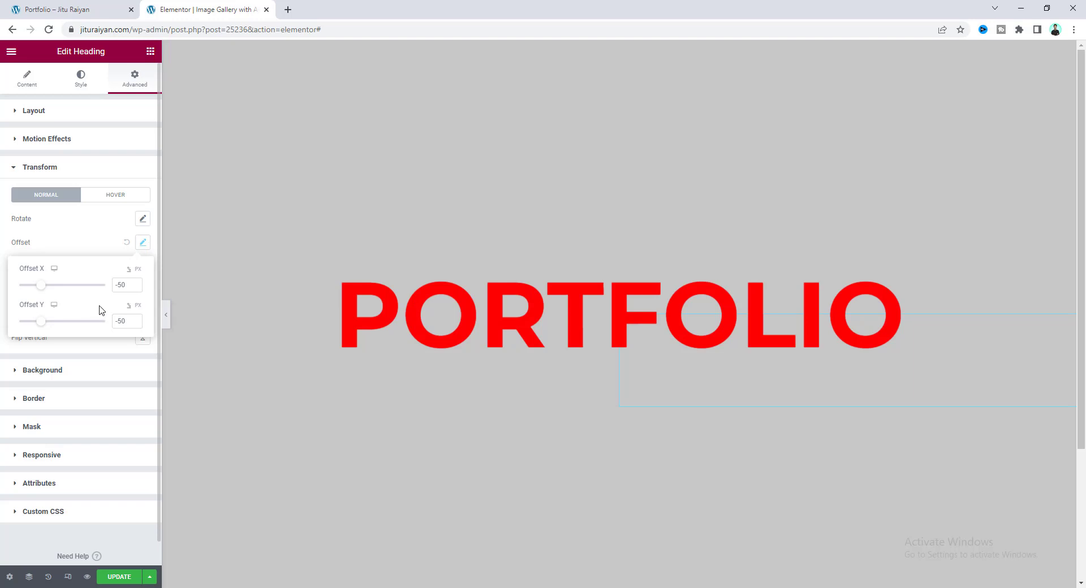
click(125, 115)
scroll(109, 289, down, 3)
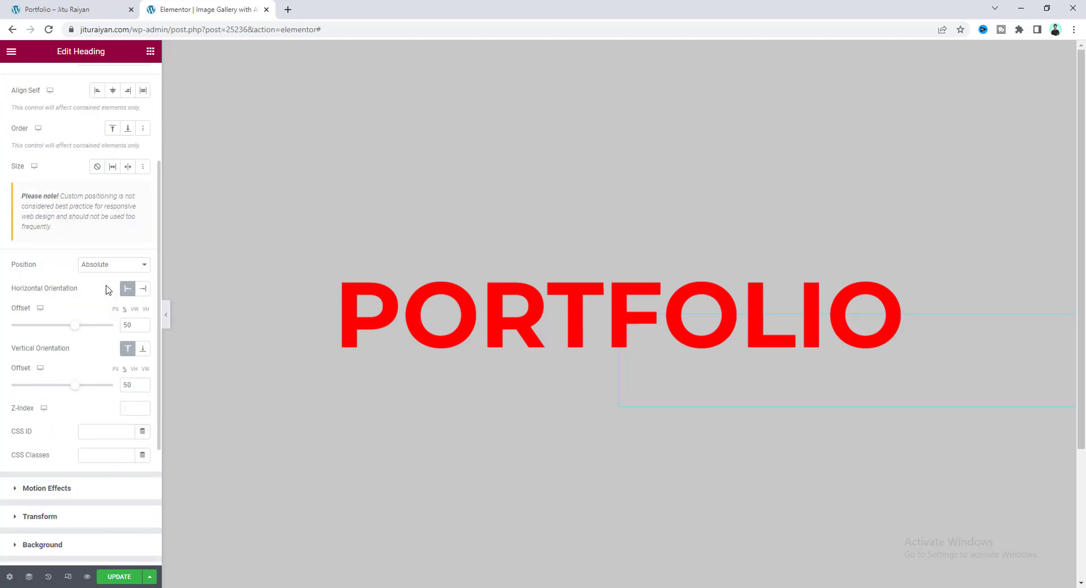
text(0)
- Add a new container and move it beside the heading's container using the Navigator
click(150, 52)
drag(38, 188, 483, 345)
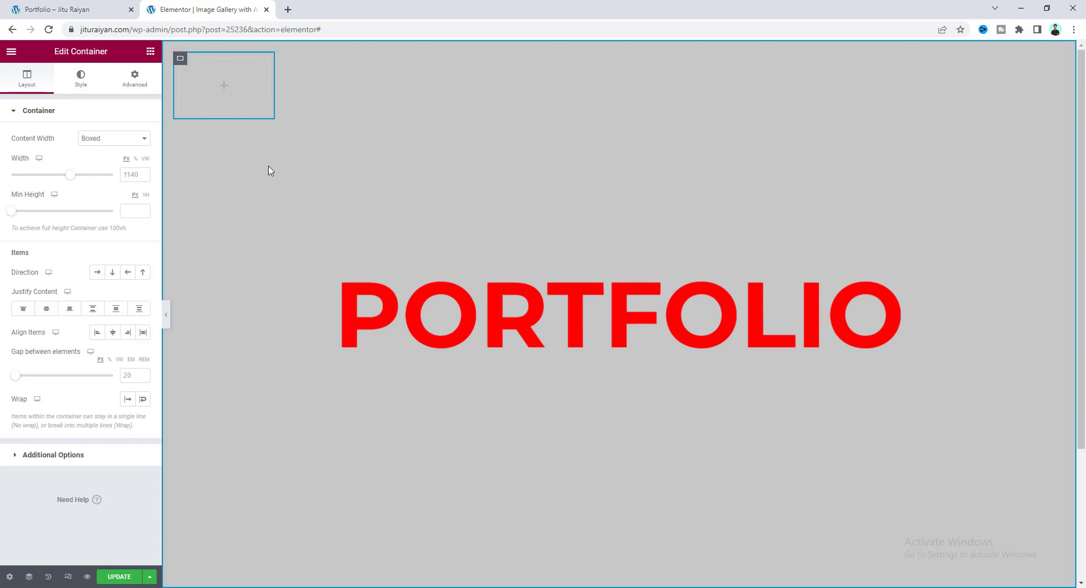
right_click(250, 83)
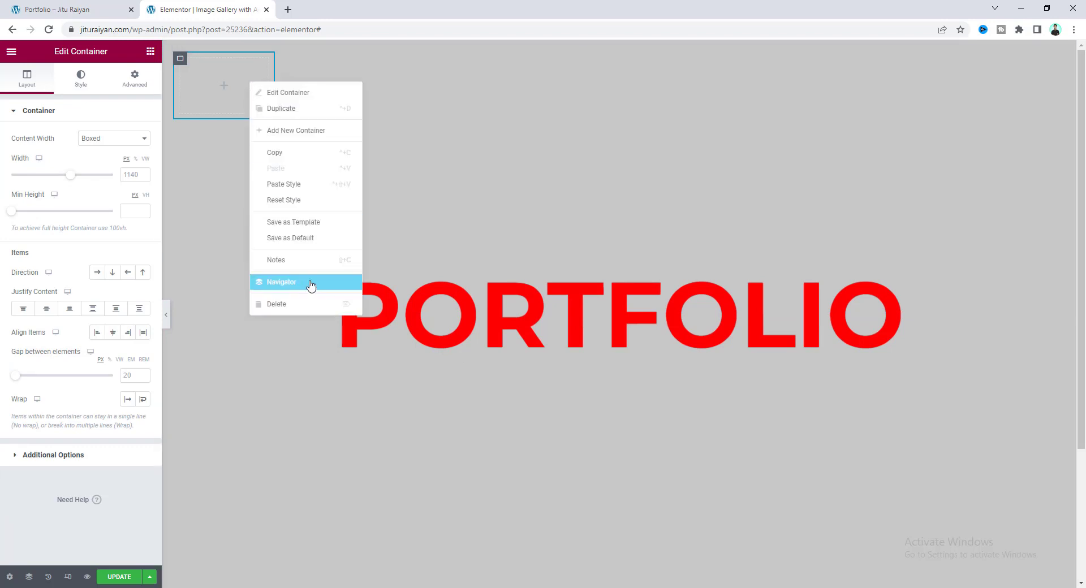
click(311, 282)
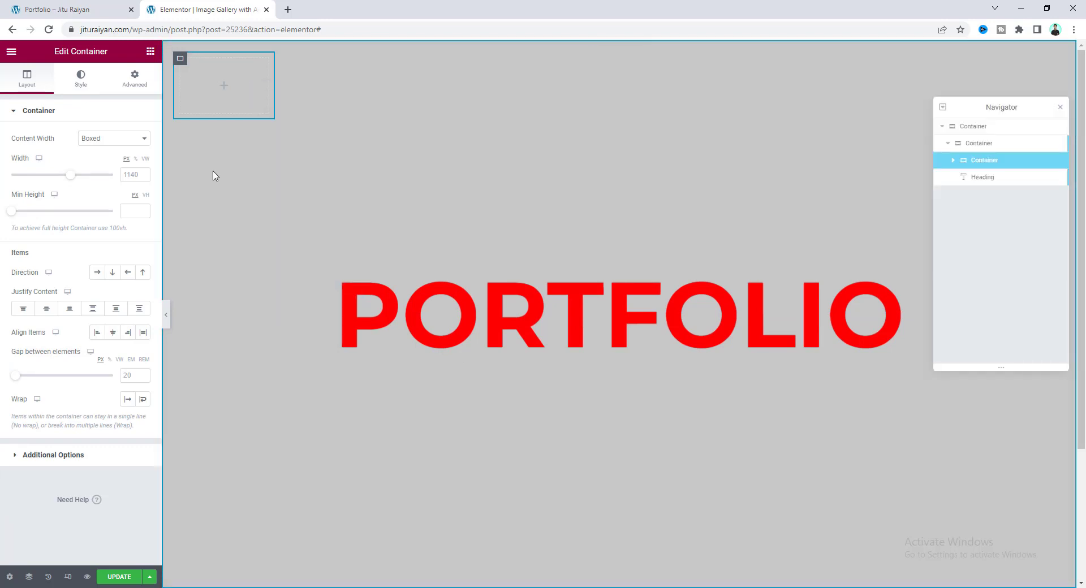
click(980, 145)
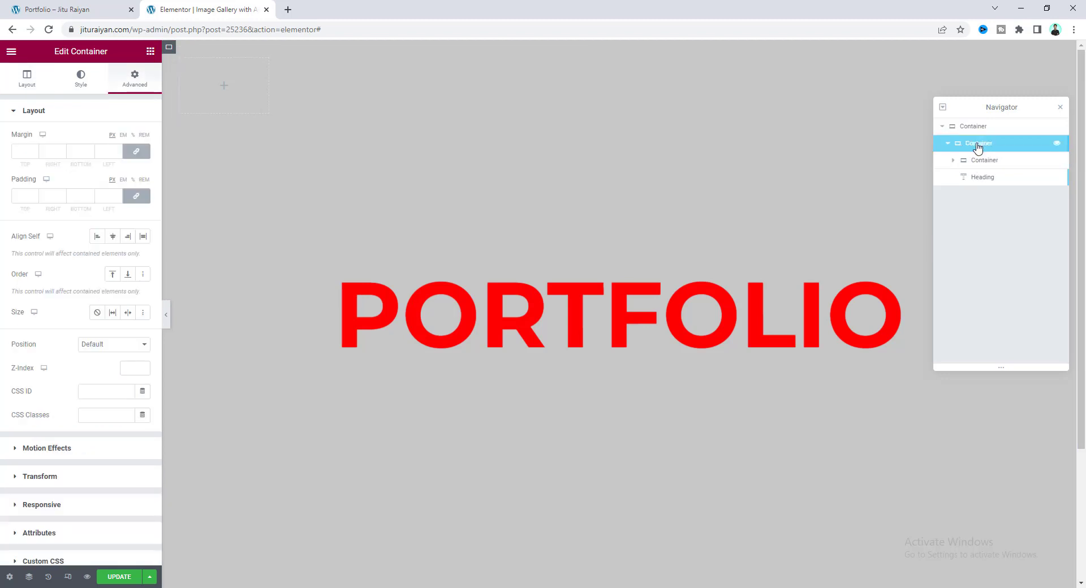
drag(986, 164, 959, 162)
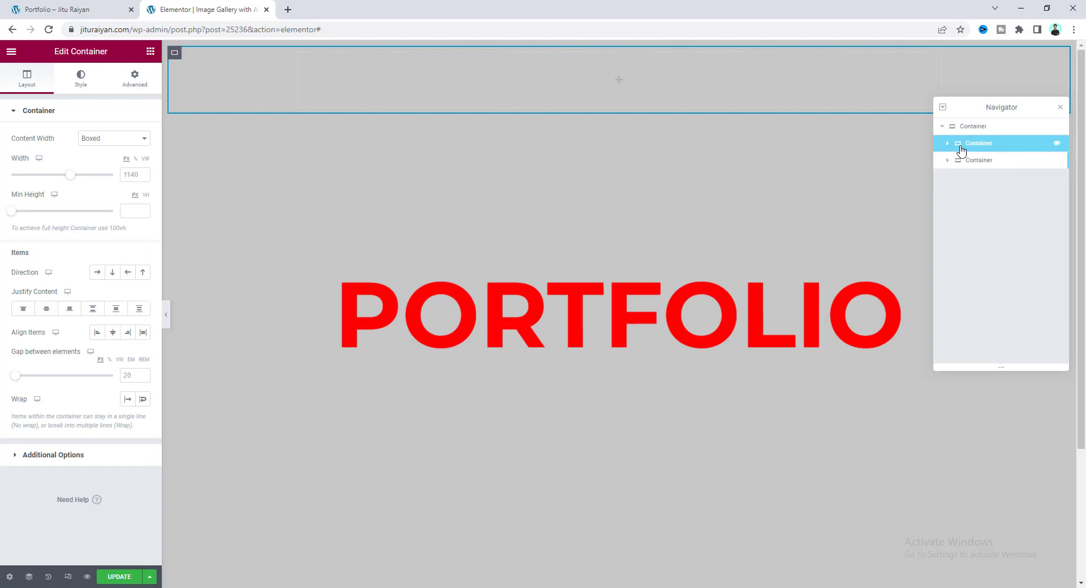
- Set the new container to Full Width content width at 12.5% width
click(964, 161)
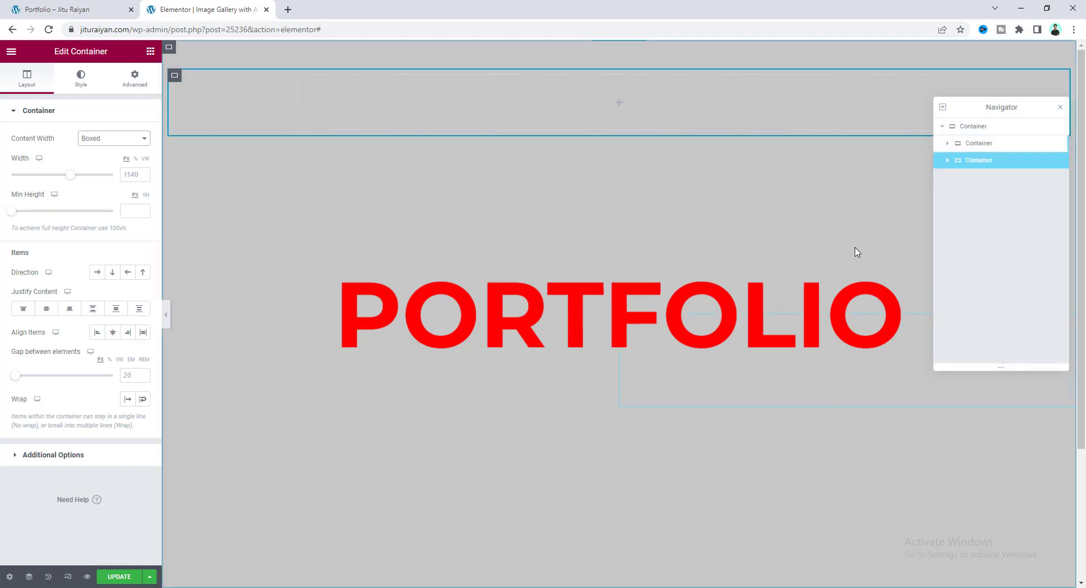
click(107, 139)
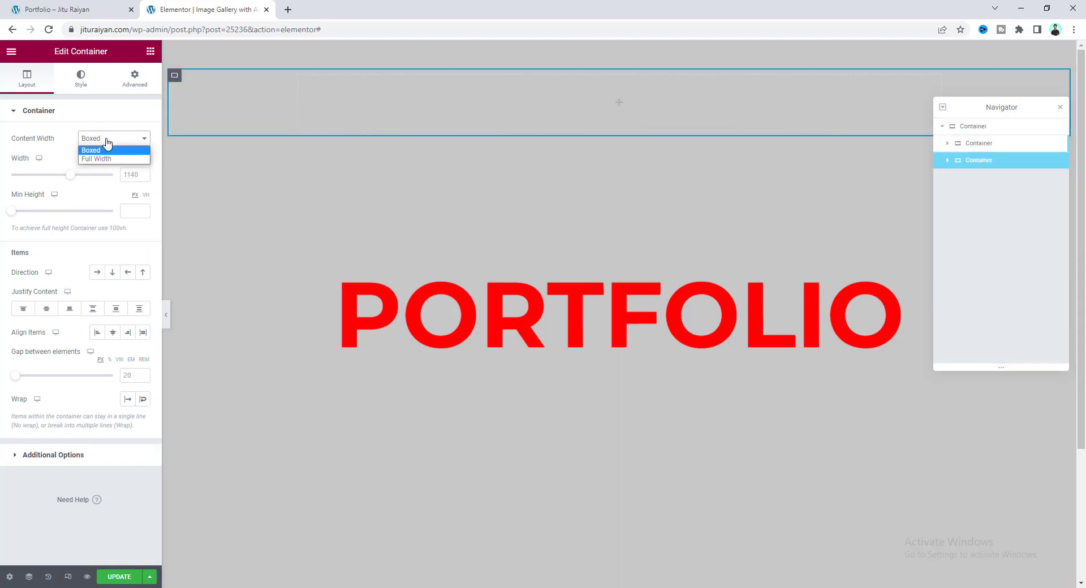
click(113, 159)
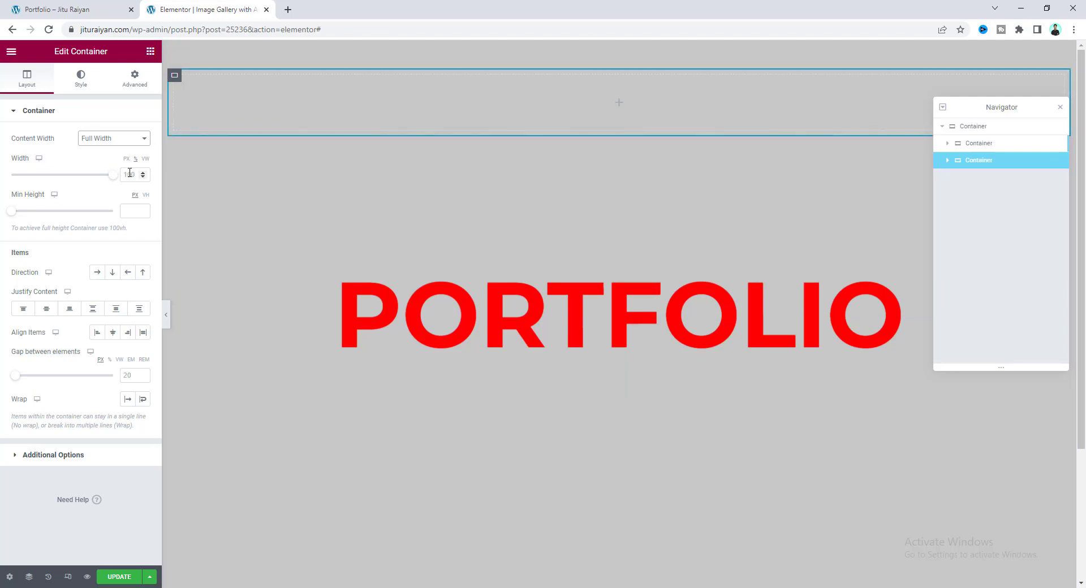
double_click(130, 175)
text(12.5)
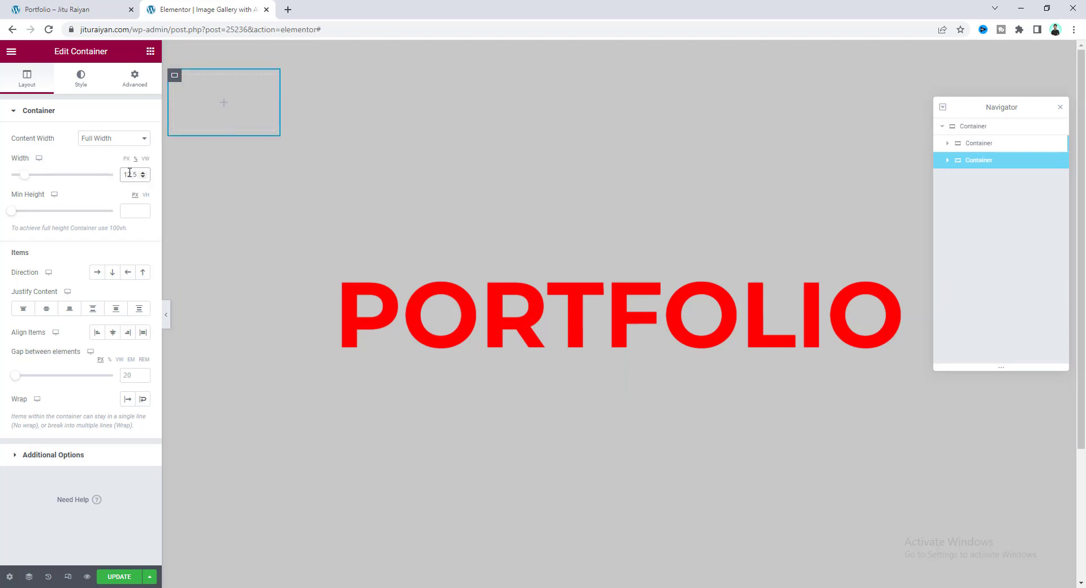
click(114, 185)
- Set the outer container's direction to Row and align its items to Center
click(986, 130)
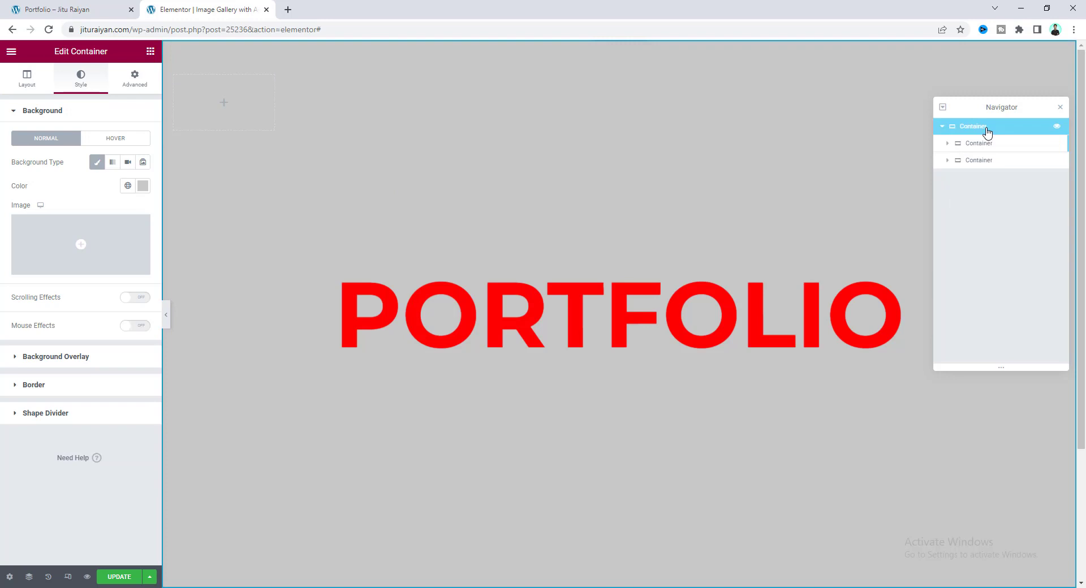
click(25, 82)
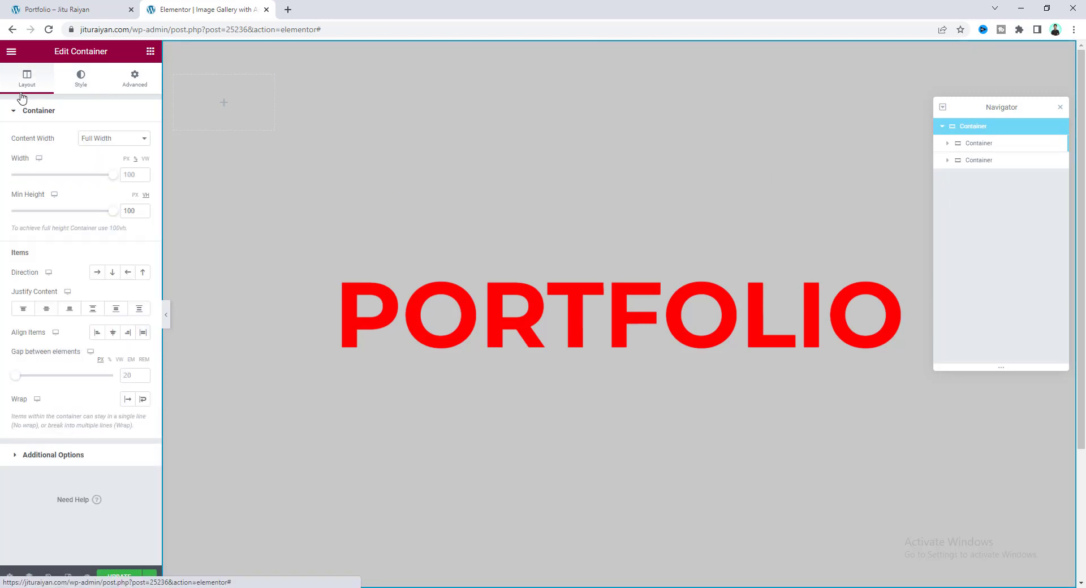
click(97, 273)
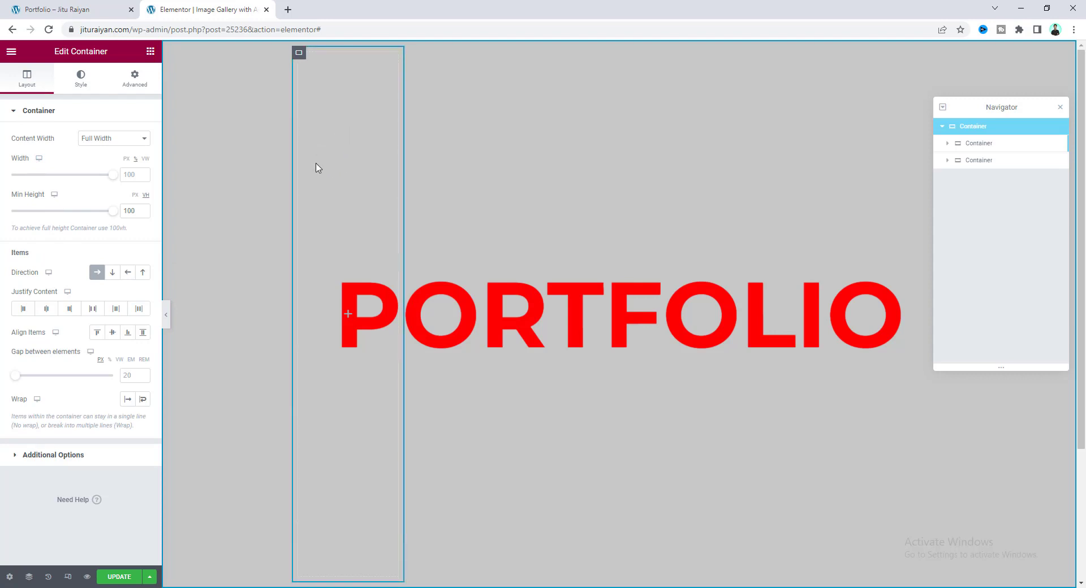
mouse_move(347, 314)
click(113, 335)
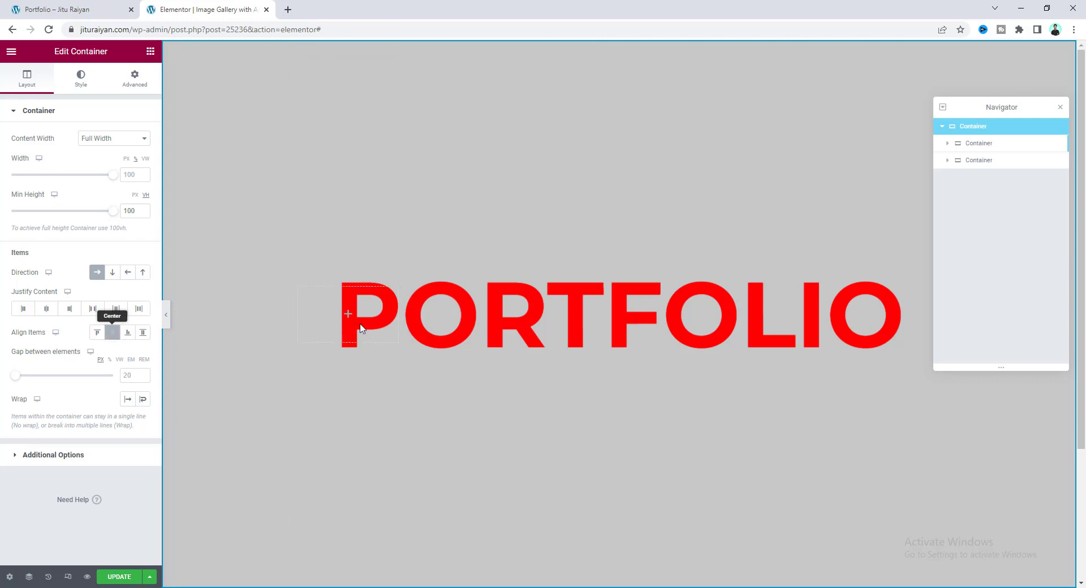
click(322, 330)
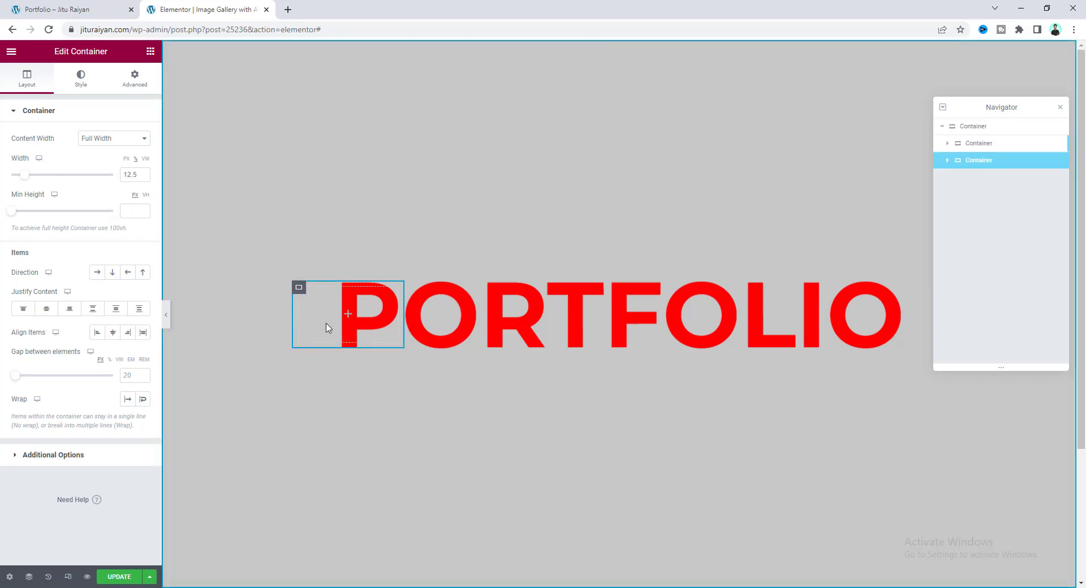
- Add an Image widget showing the first library photo, a man's portrait, to the empty container
click(149, 51)
drag(110, 275, 313, 331)
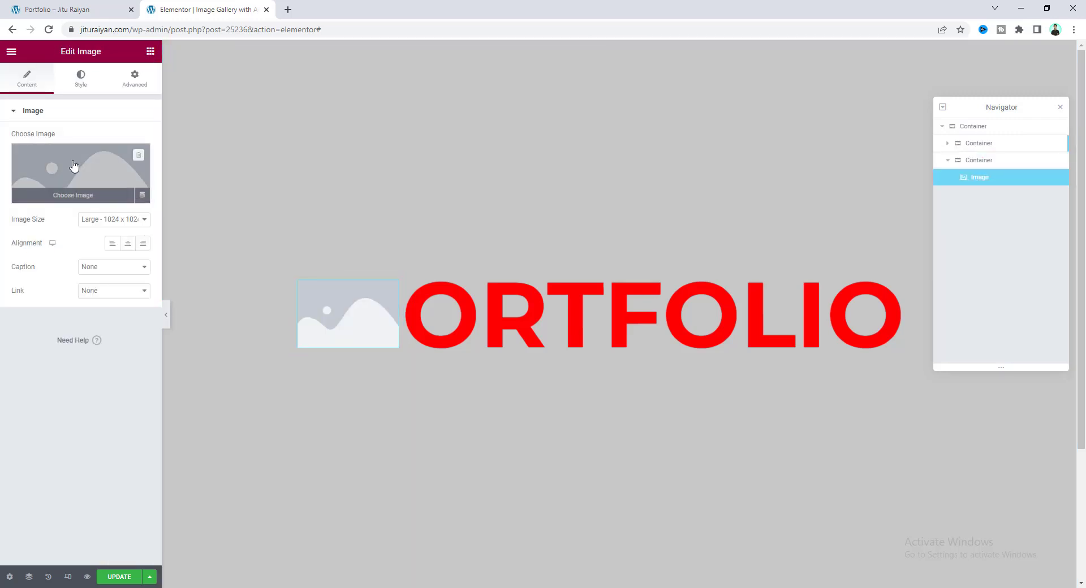
click(73, 165)
click(190, 190)
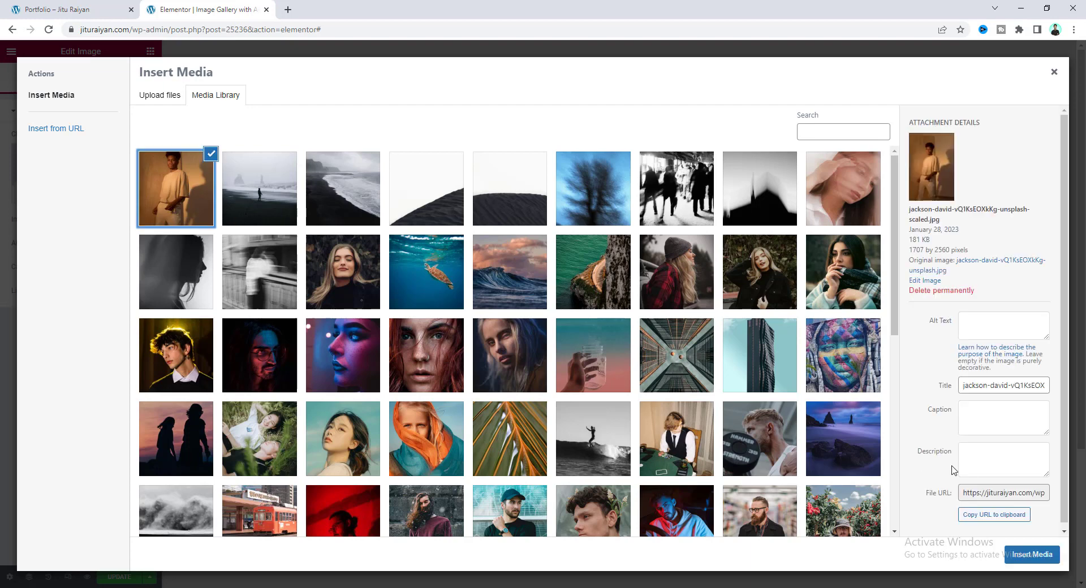
click(1024, 556)
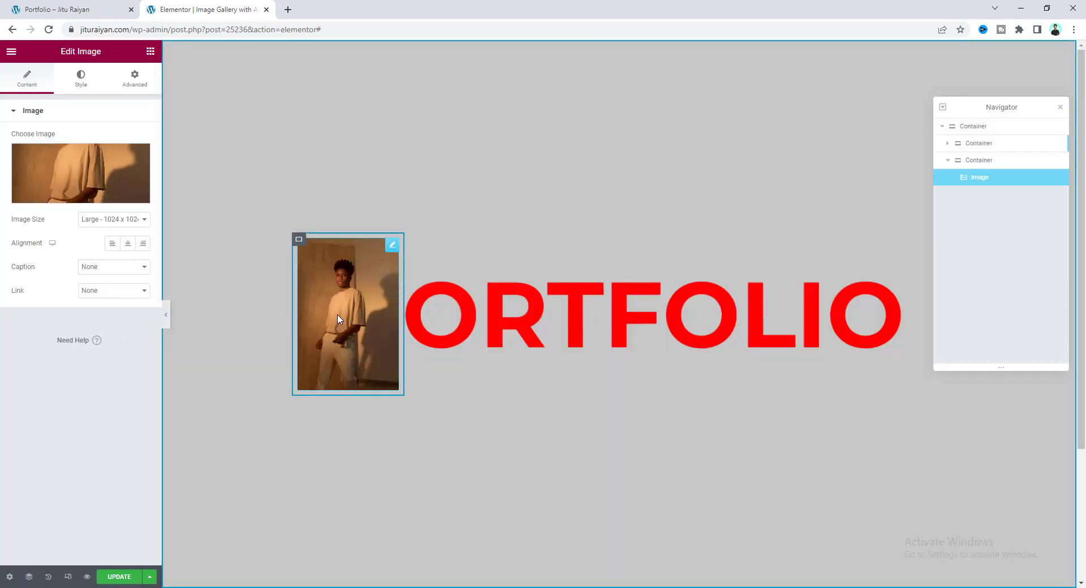
click(297, 240)
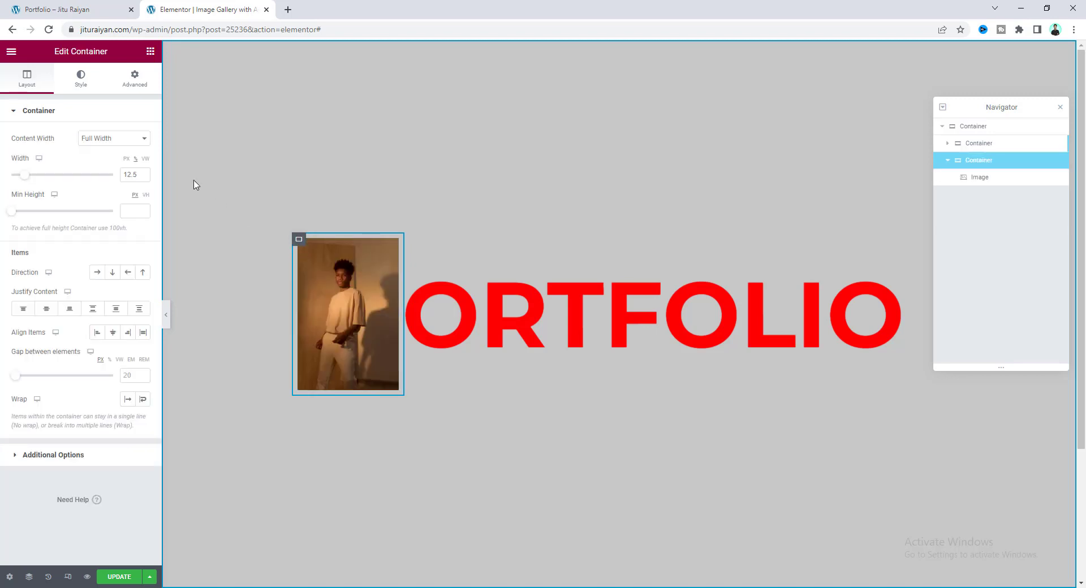
- Give the photo container padding 1 and CSS class mdw-popup-image, then view the live Portfolio page
click(136, 82)
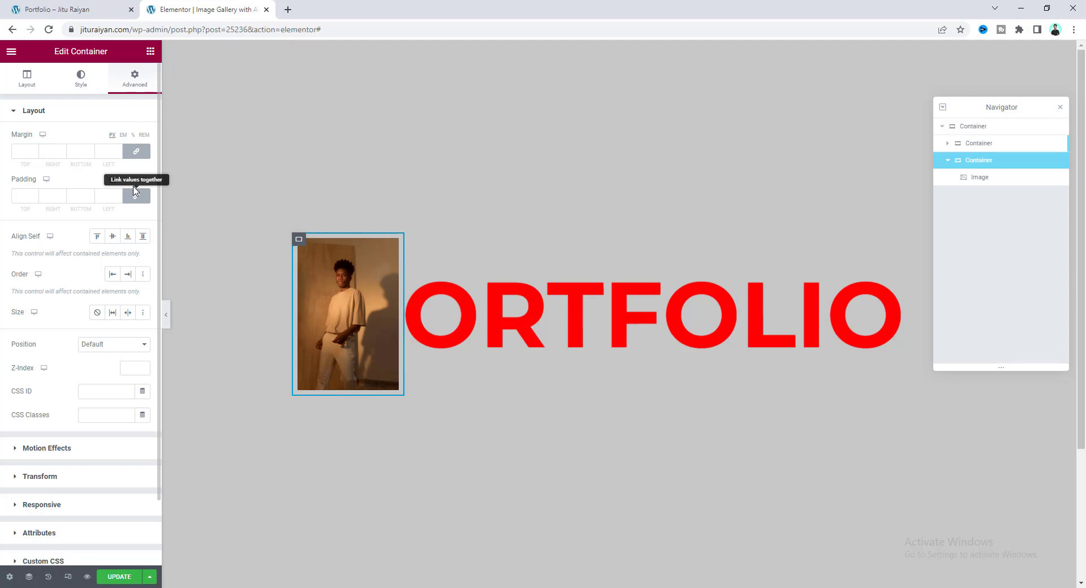
click(114, 190)
text(1)
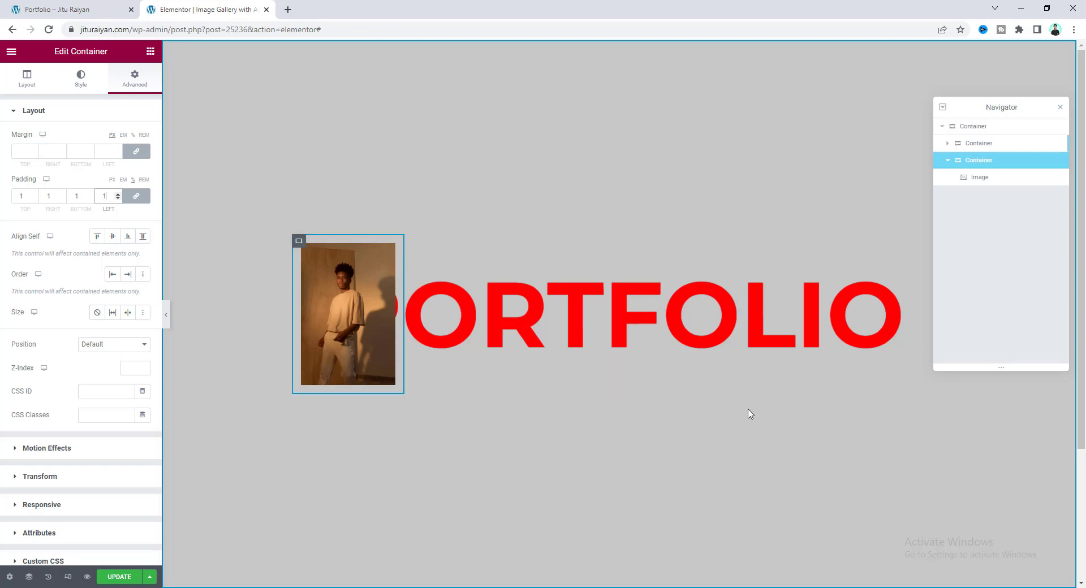
click(107, 415)
text(mdw-popu)
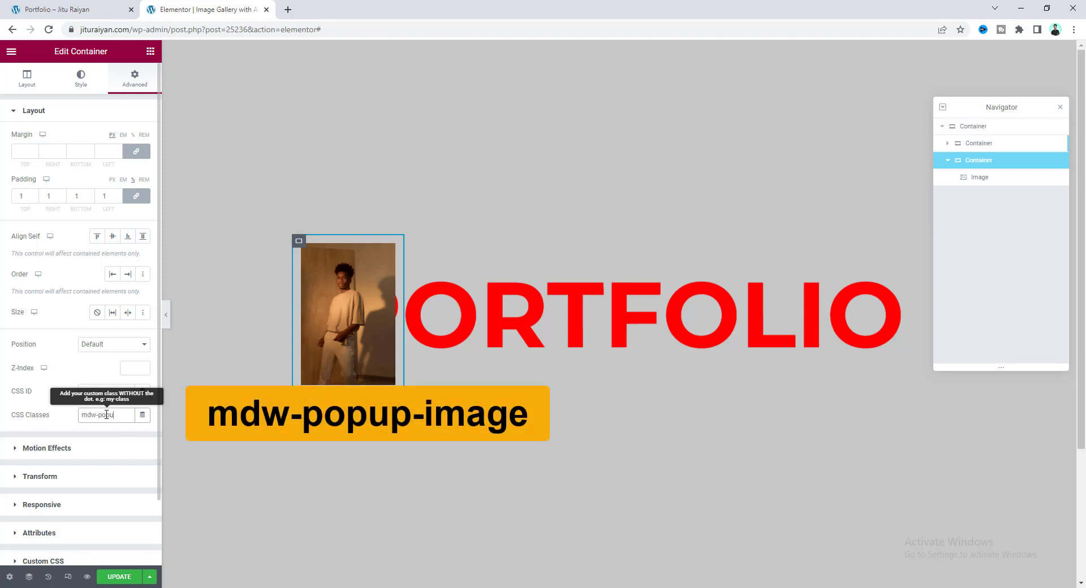
text(p-image)
key(ctrl+a)
click(93, 430)
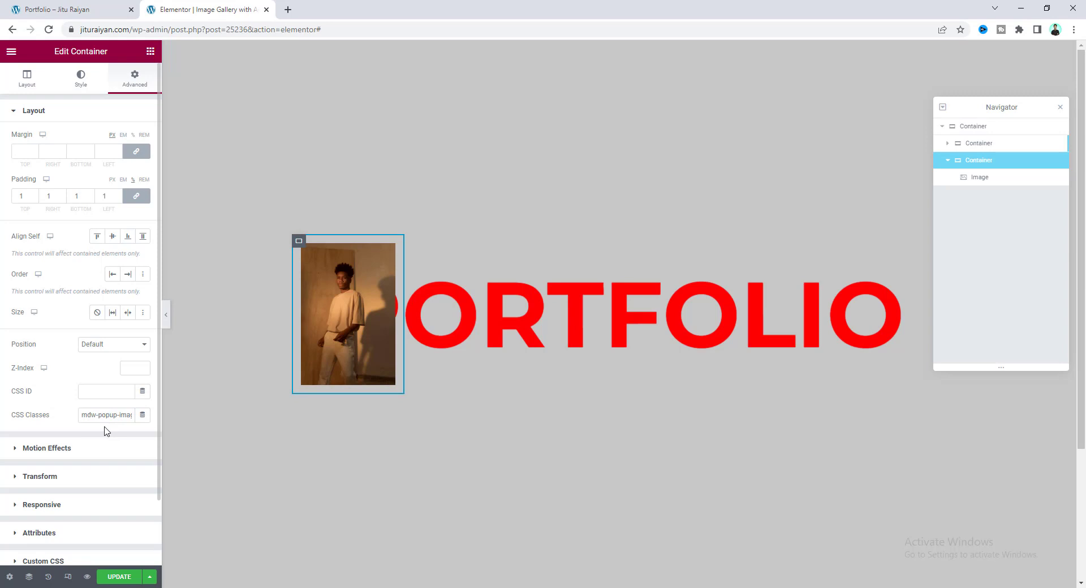
mouse_move(348, 314)
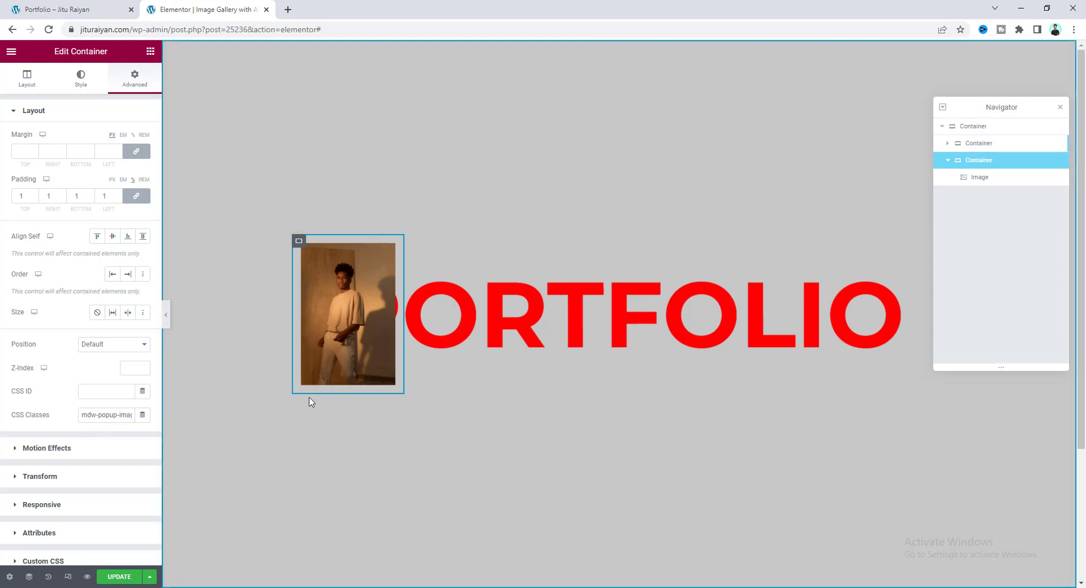
drag(80, 417, 108, 416)
click(91, 7)
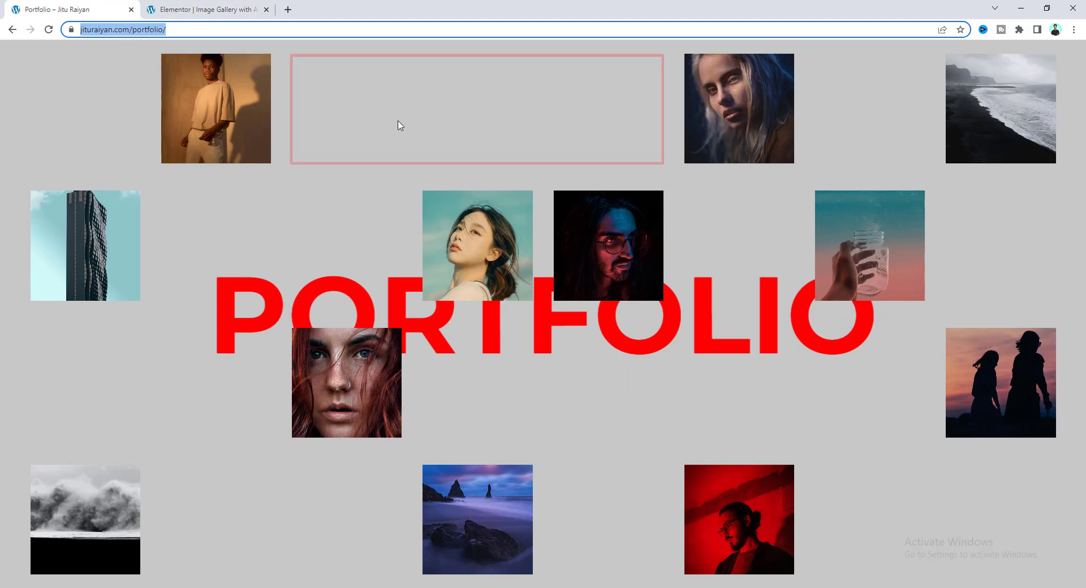
- Drop a new Container beside the photo's container and set it Full Width, 12.5% wide
click(209, 8)
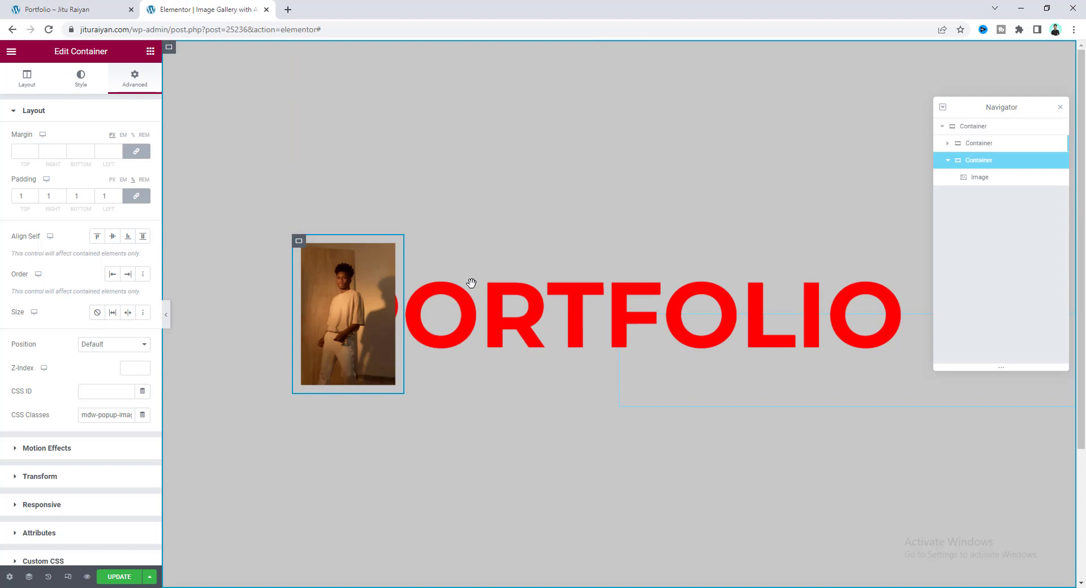
click(150, 51)
mouse_move(46, 192)
mouse_down()
mouse_move(416, 300)
mouse_move(367, 385)
mouse_up()
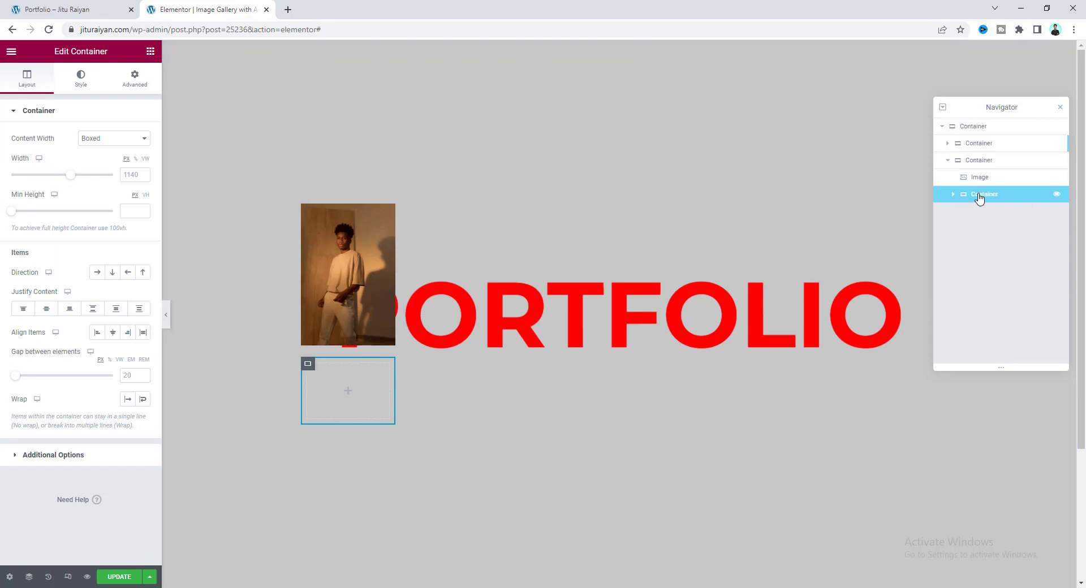
mouse_move(979, 198)
mouse_down()
mouse_move(980, 164)
mouse_move(961, 182)
mouse_up()
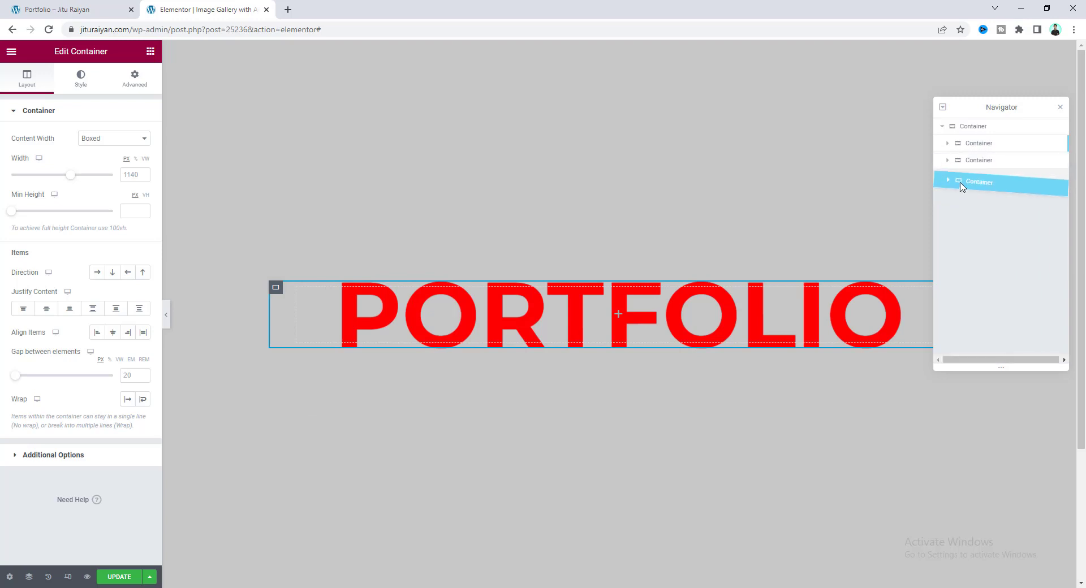
click(108, 140)
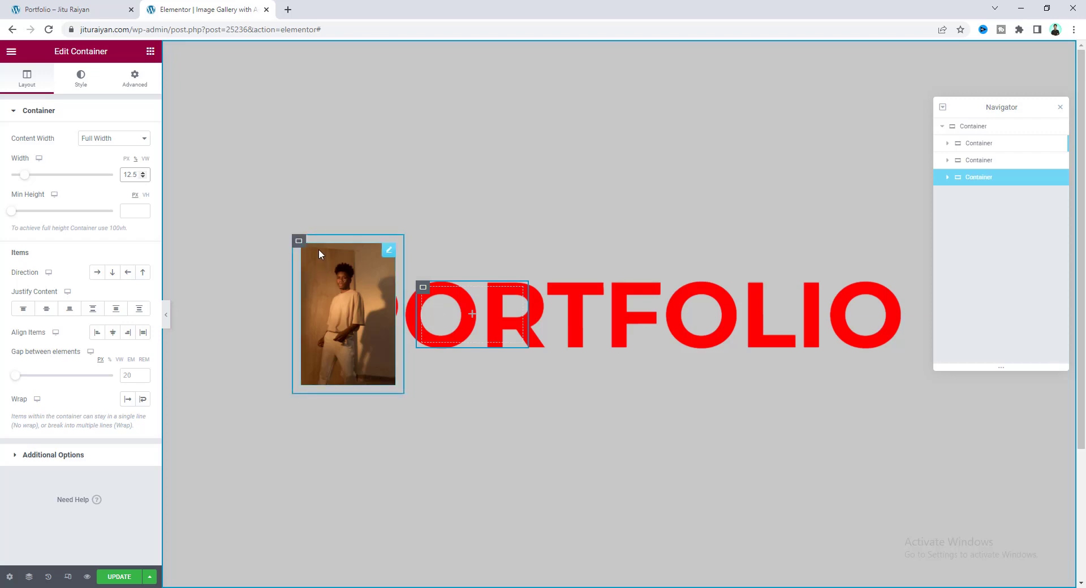
- Set the outermost container's gap to 0 with Wrap enabled, then enter Responsive Mode
right_click(299, 249)
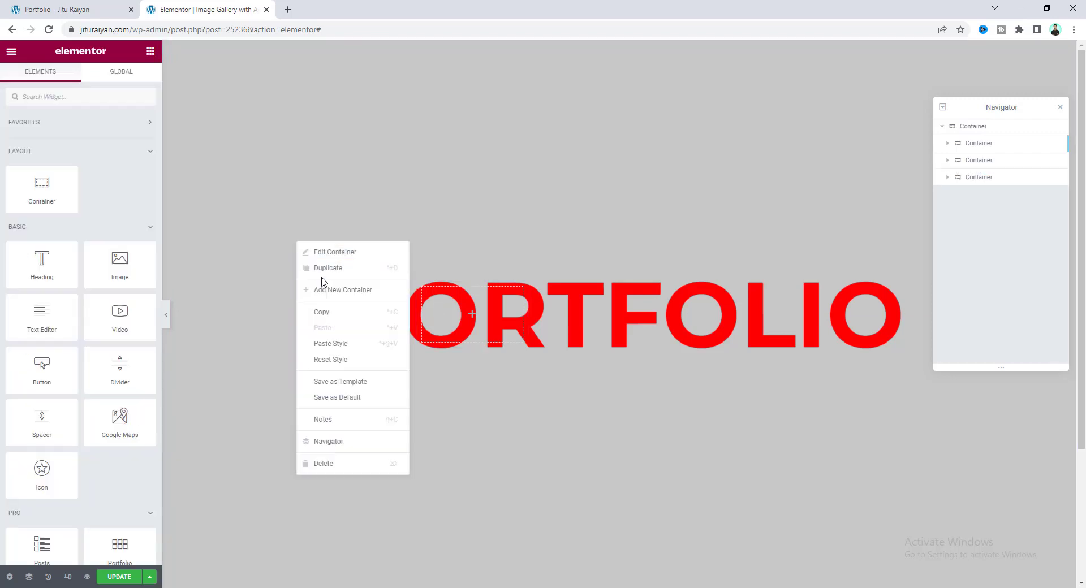
click(290, 281)
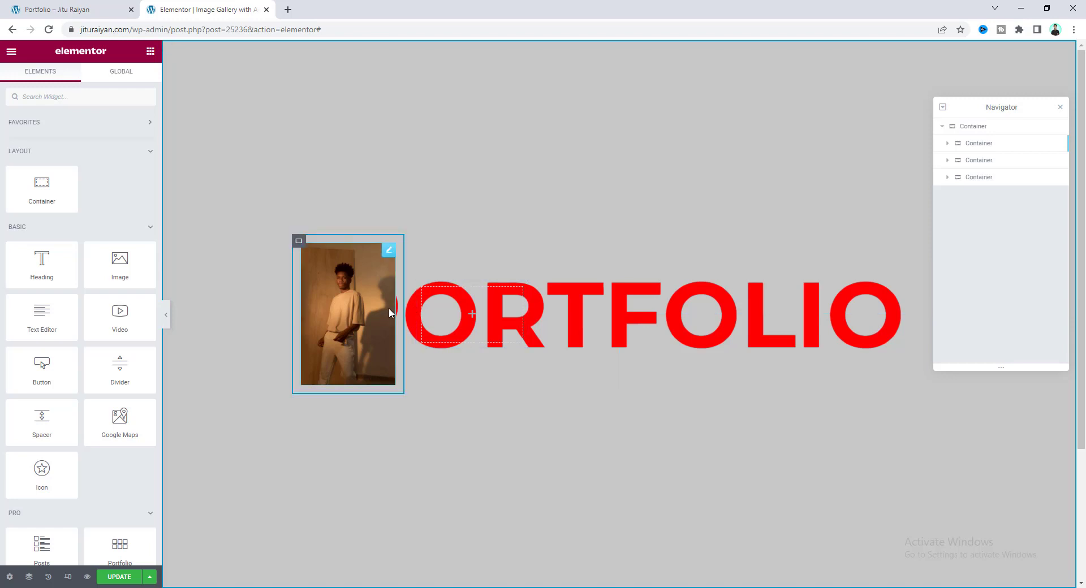
click(1004, 131)
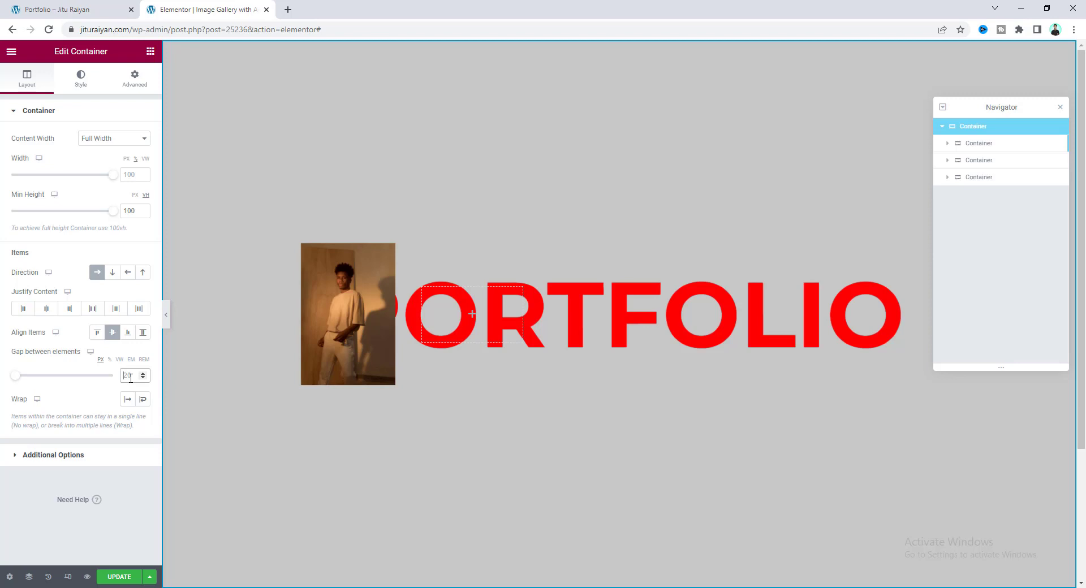
key(BackSpace)
text(0)
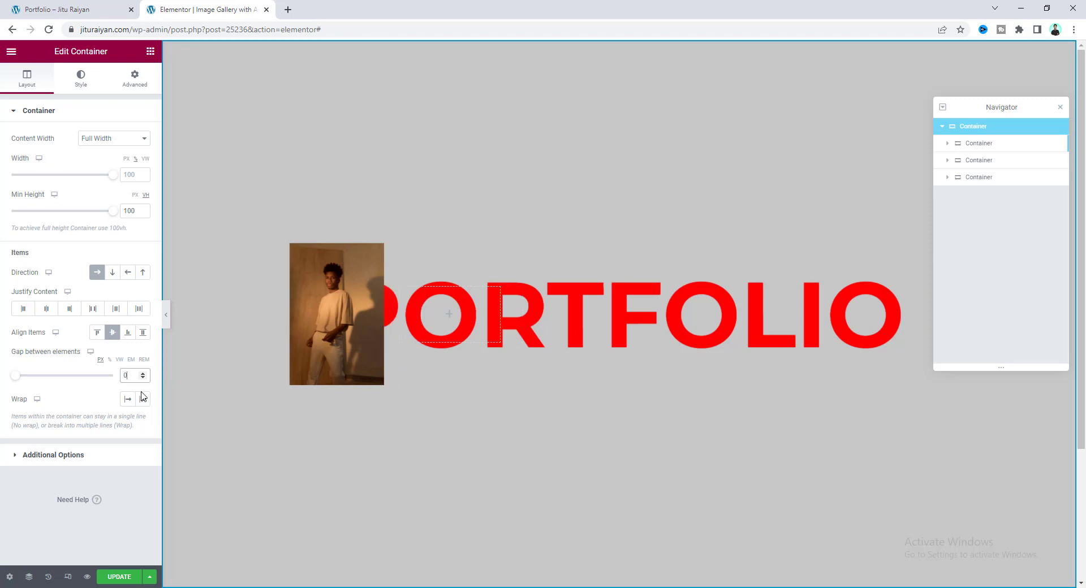
click(142, 401)
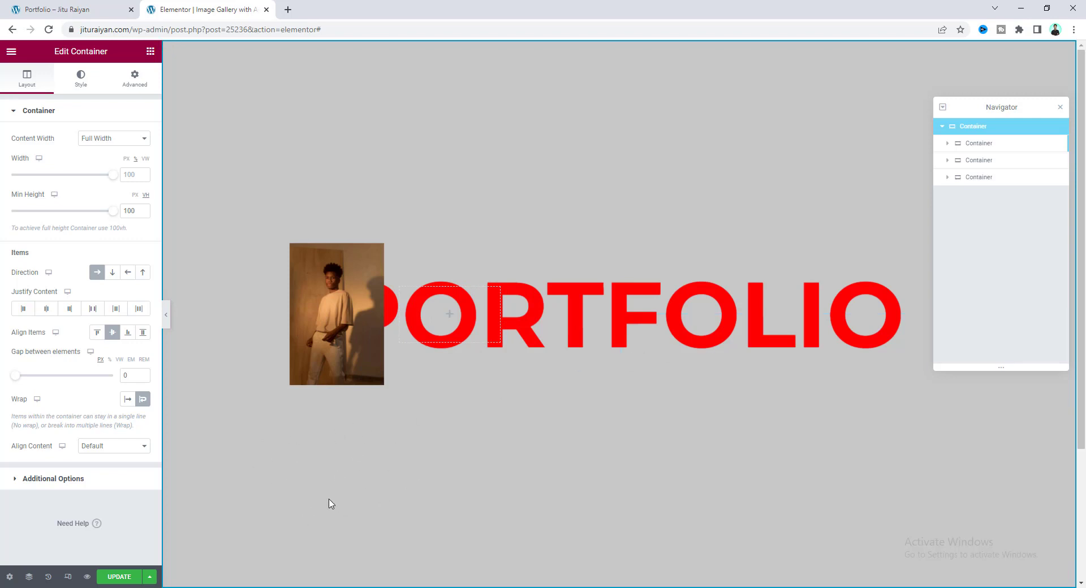
click(68, 576)
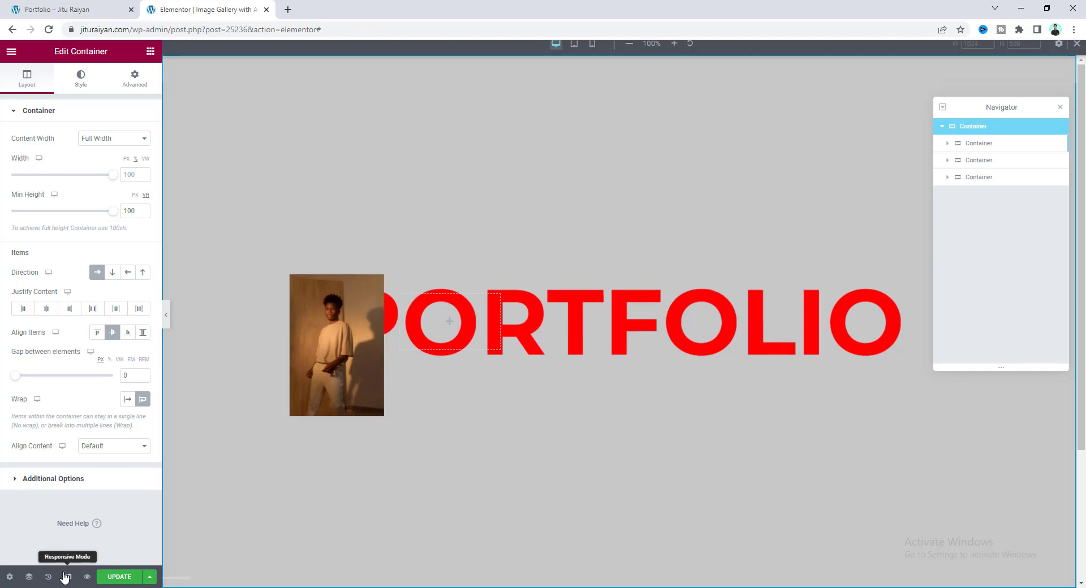
- Preview the tablet layout, then switch to the mobile view
click(574, 51)
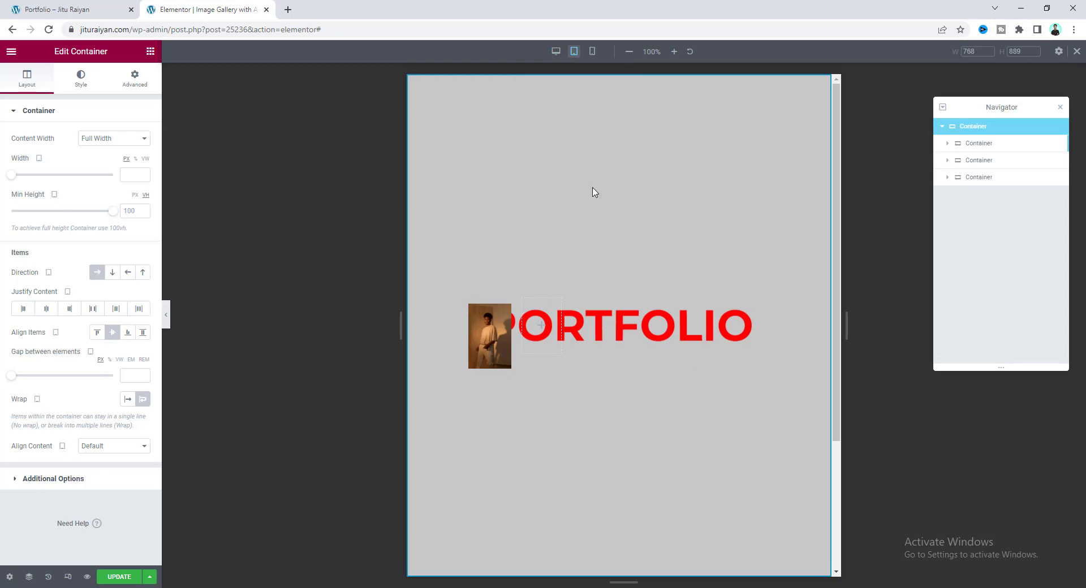
mouse_move(490, 334)
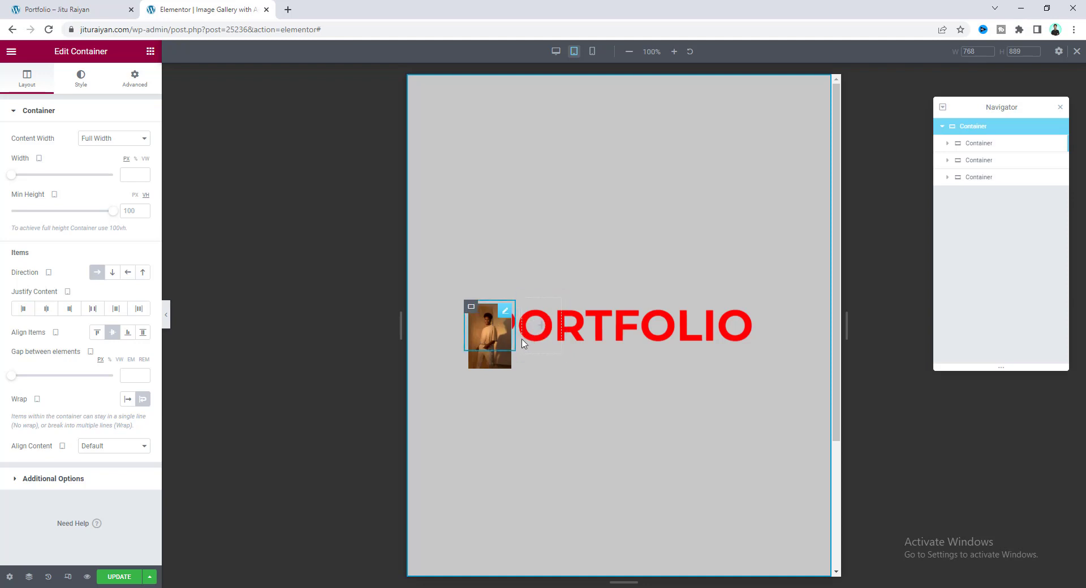
drag(540, 333, 599, 336)
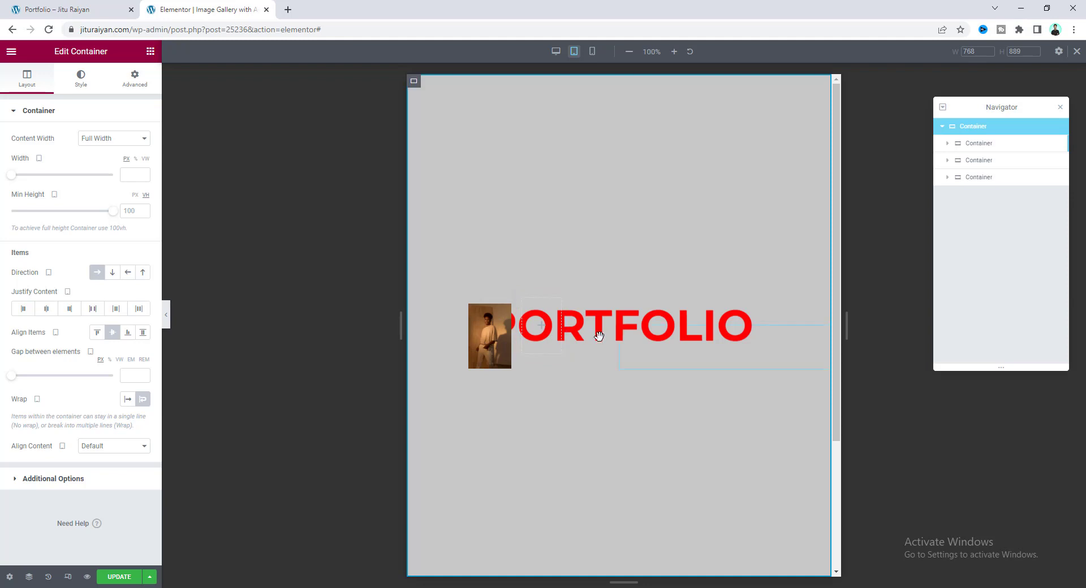
click(592, 51)
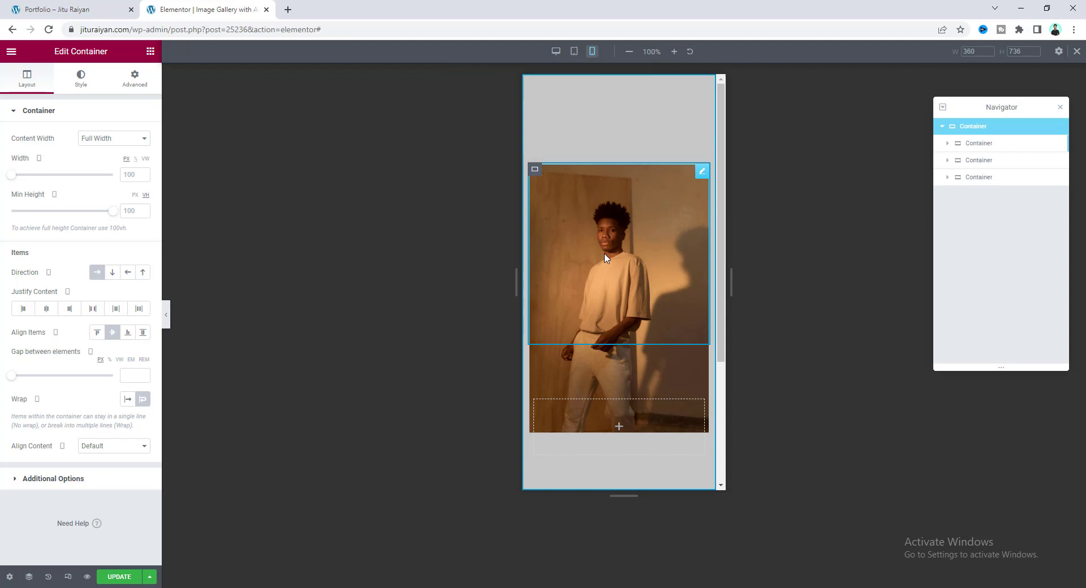
- Set the photo container and the empty container each to 33.33% width on mobile
click(553, 202)
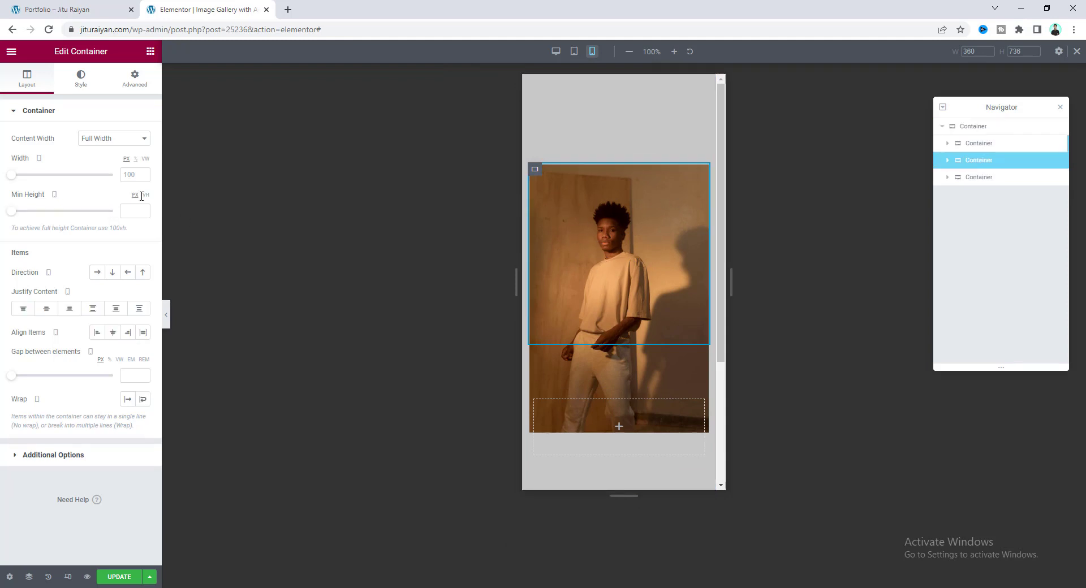
click(136, 159)
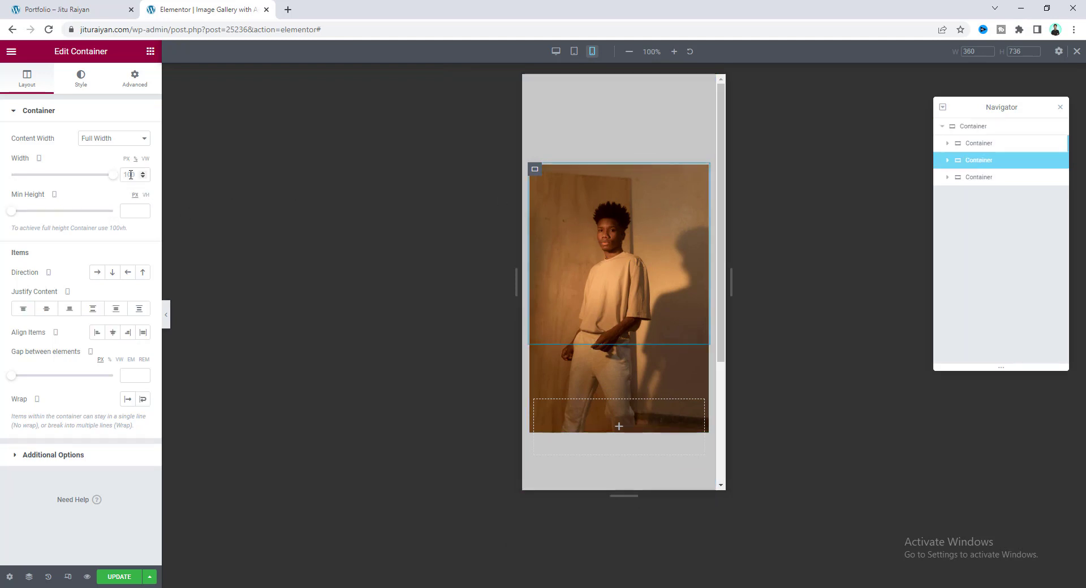
text(33.33)
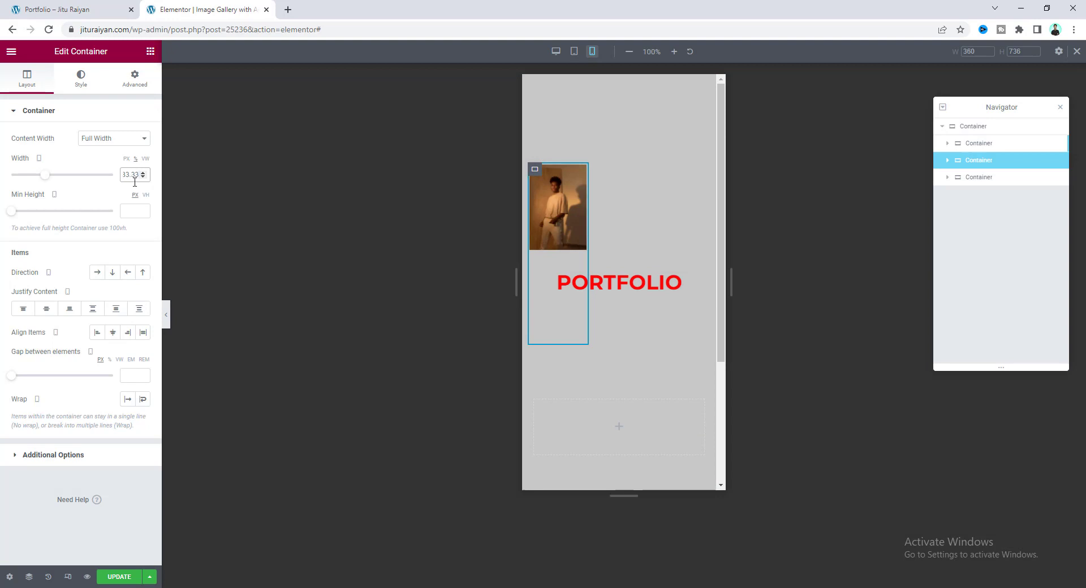
click(978, 177)
click(136, 159)
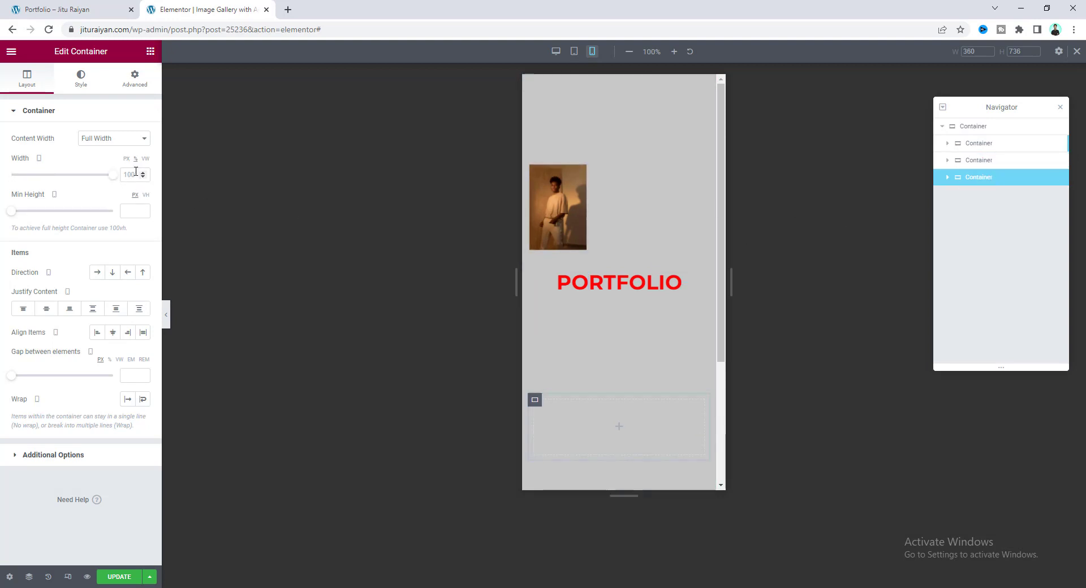
- Finish the 33.33% mobile width, exit responsive preview, and duplicate the empty container twice
text(33.33)
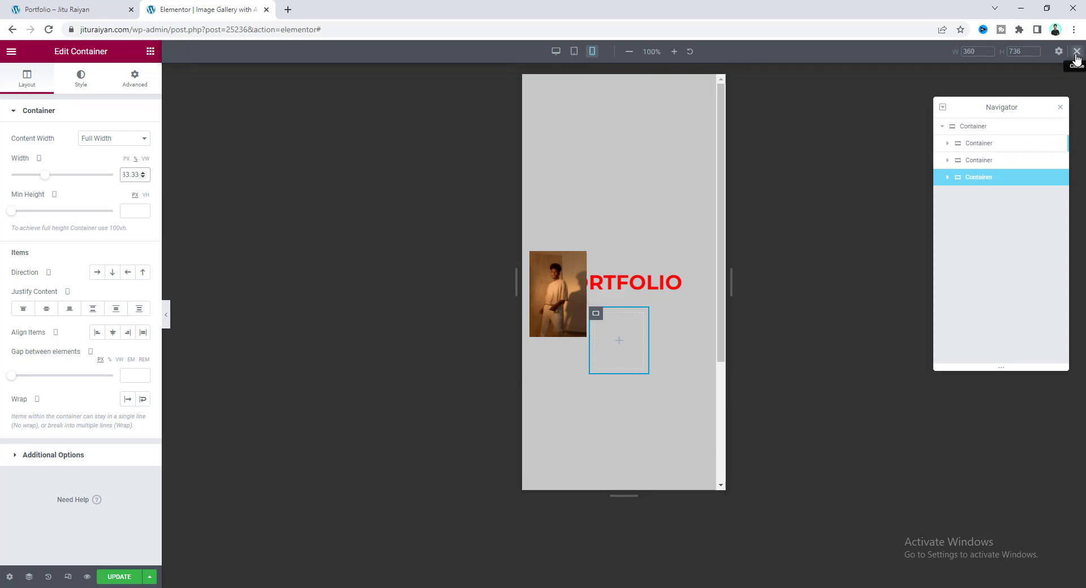
click(1076, 52)
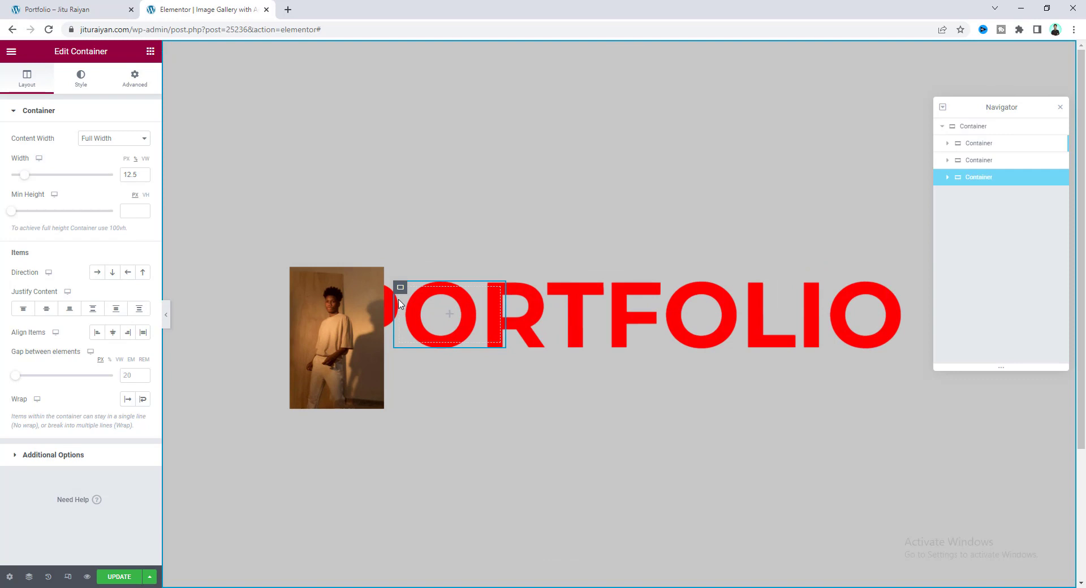
right_click(400, 290)
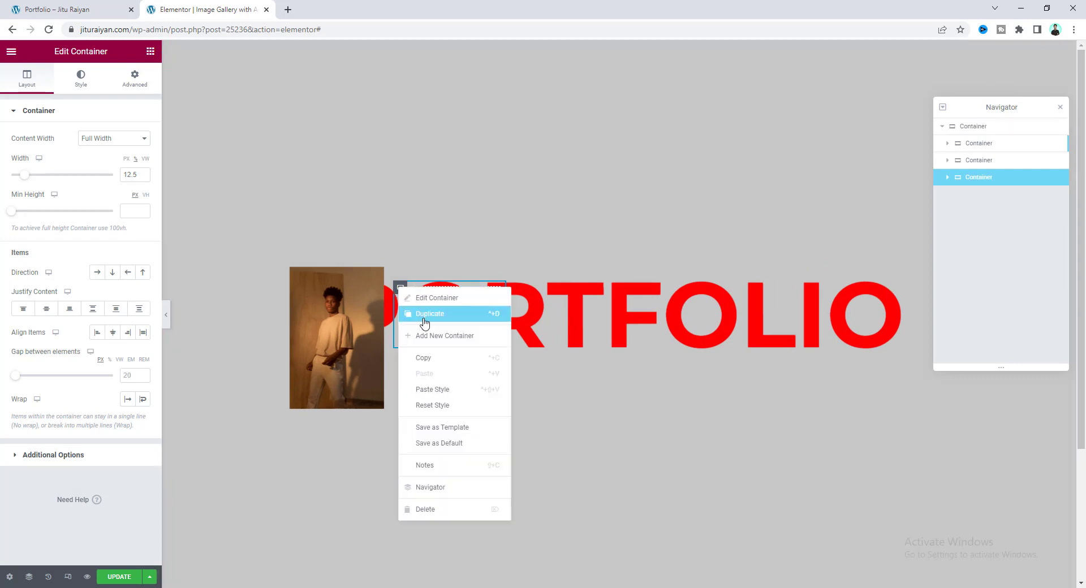
click(421, 314)
right_click(514, 291)
click(536, 313)
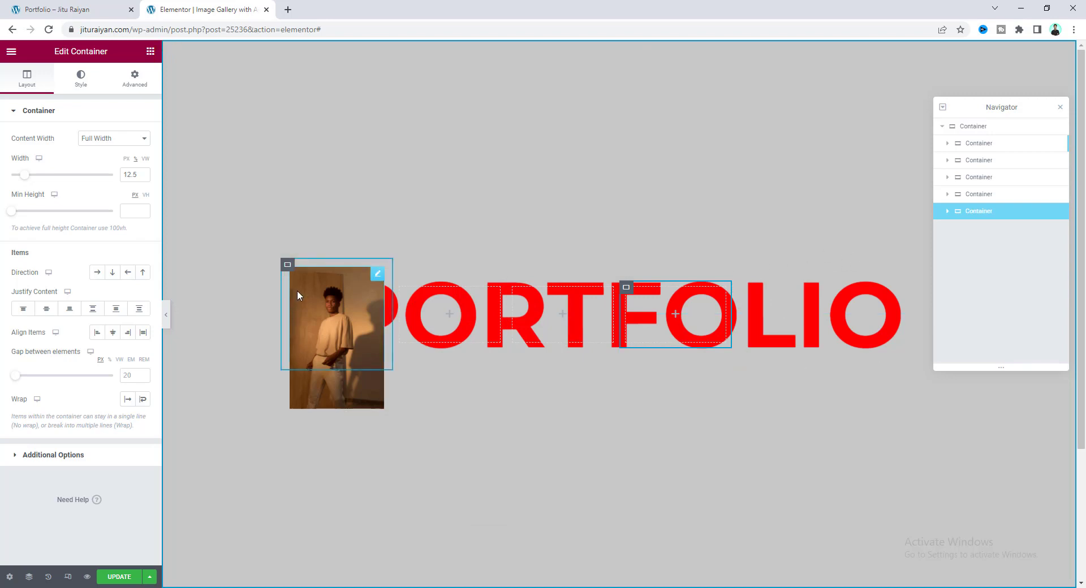
mouse_move(336, 337)
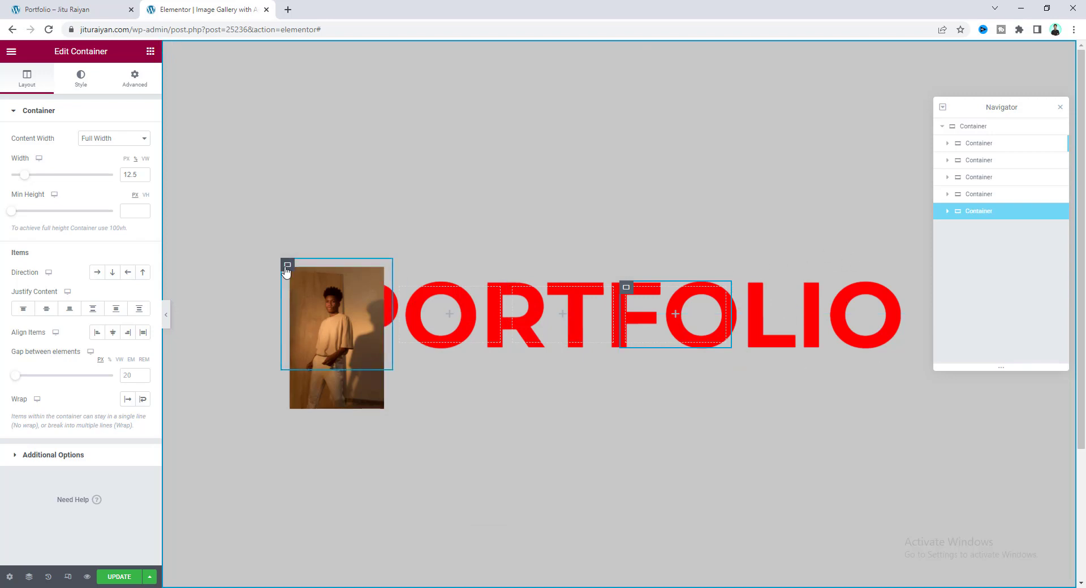
- Duplicate the photo container, move the copy to the end, and start swapping its image
right_click(287, 267)
click(305, 294)
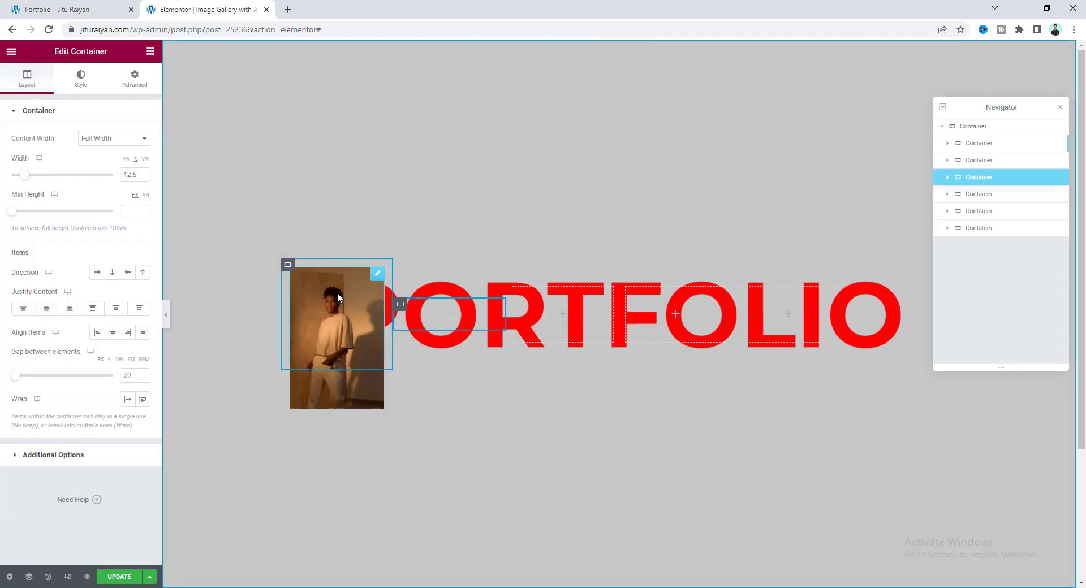
drag(972, 185, 976, 240)
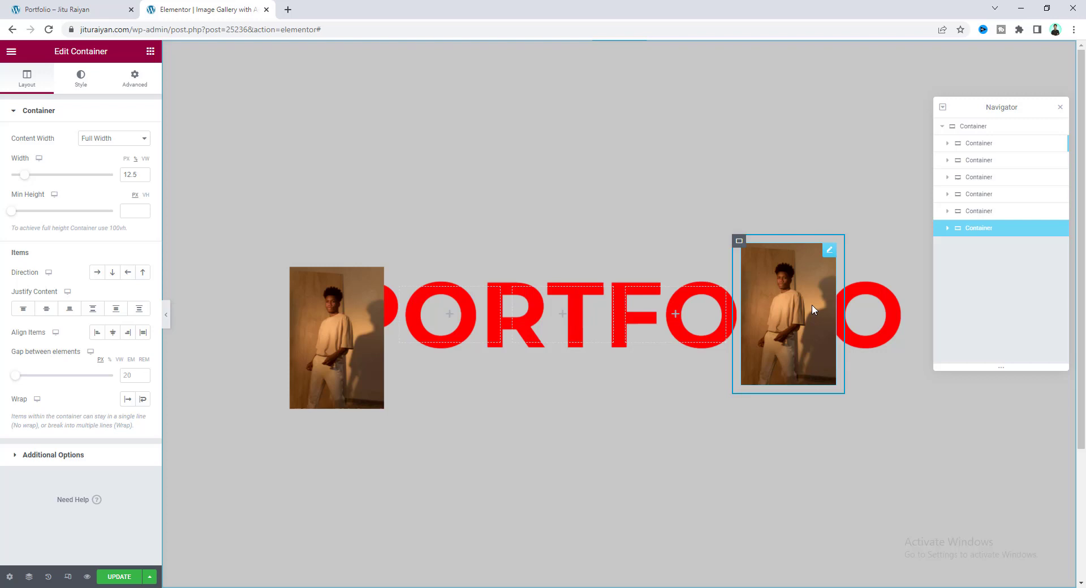
click(812, 310)
click(53, 177)
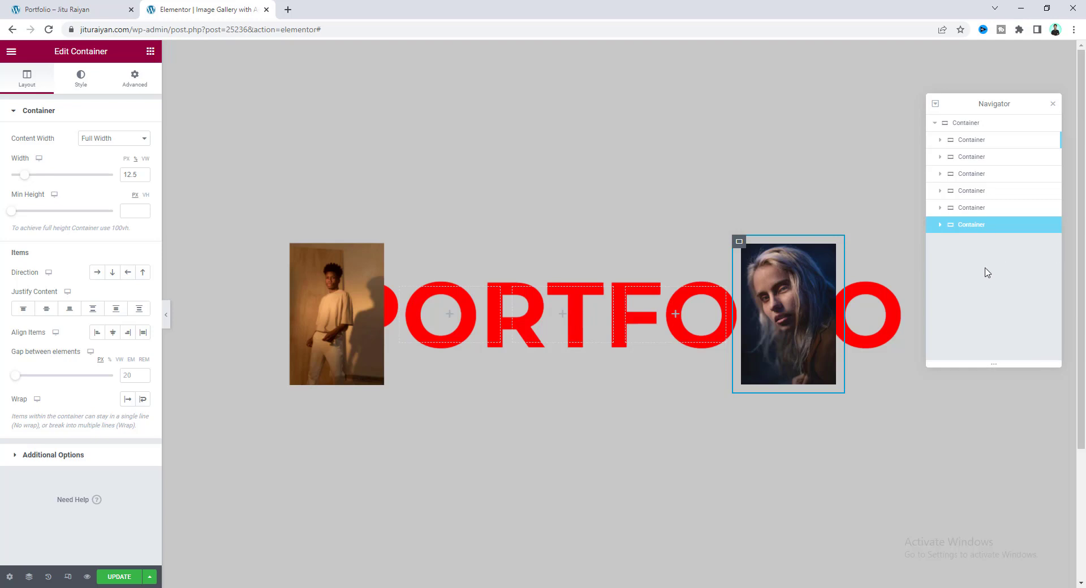
- Move the Navigator aside, then duplicate another image container and reorder the copy
drag(979, 106, 550, 144)
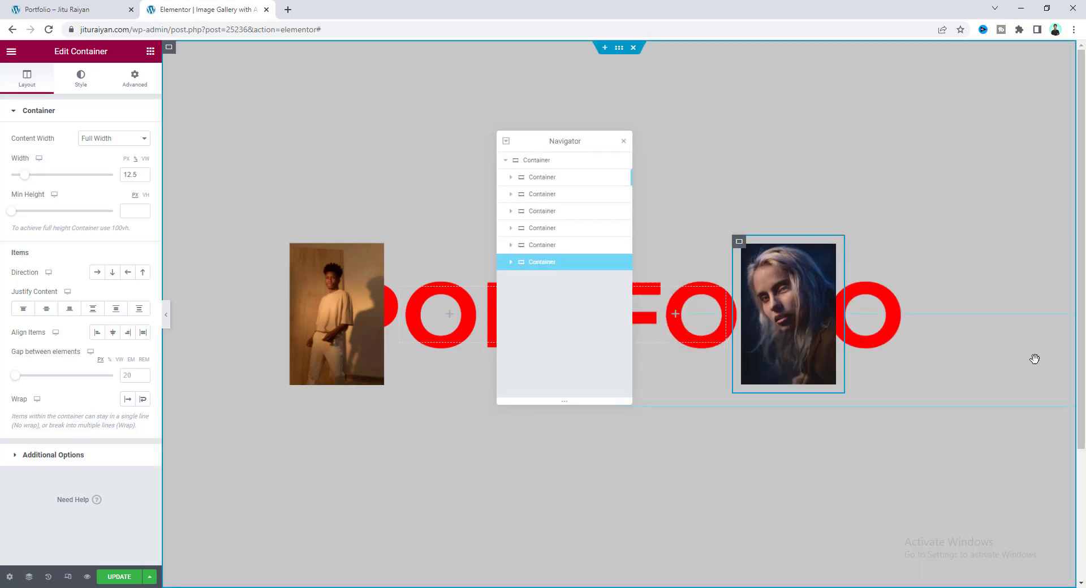
drag(552, 135, 480, 145)
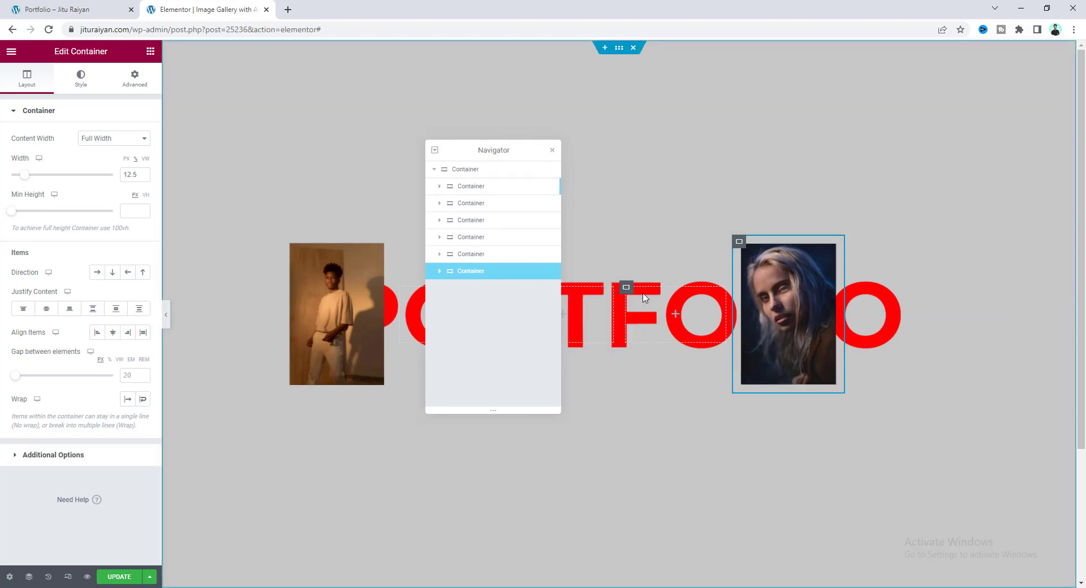
right_click(626, 289)
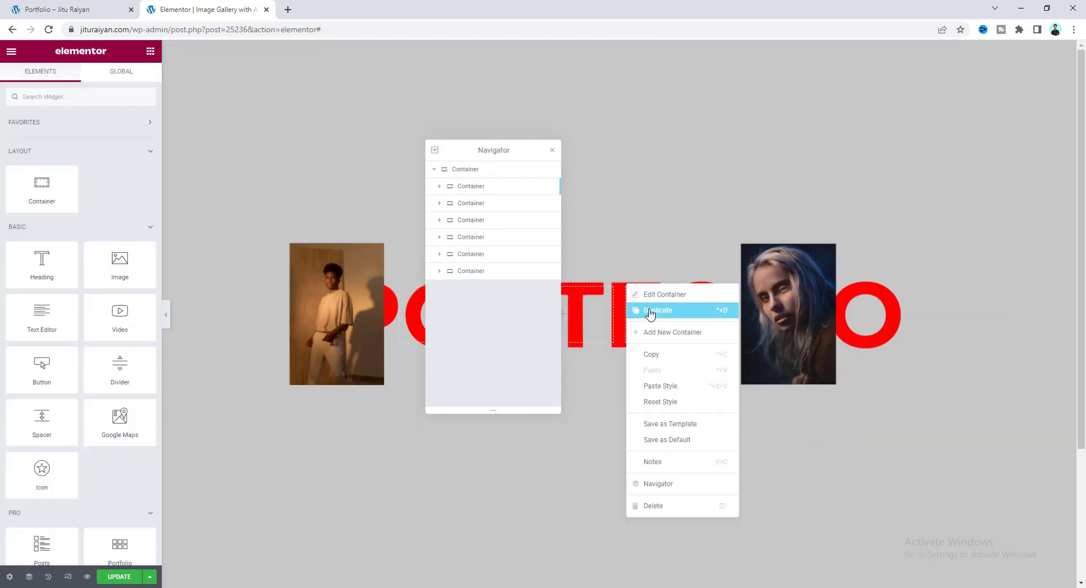
click(650, 314)
drag(459, 288, 463, 299)
- Duplicate the blonde-woman photo container to the end and open its image in the media library
right_click(738, 245)
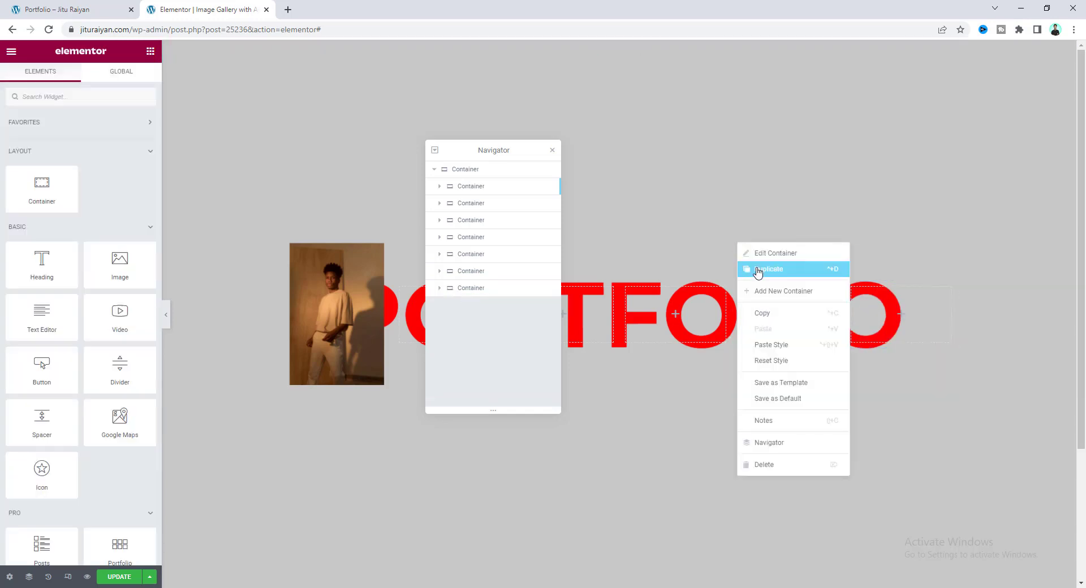
click(757, 270)
drag(484, 290, 450, 314)
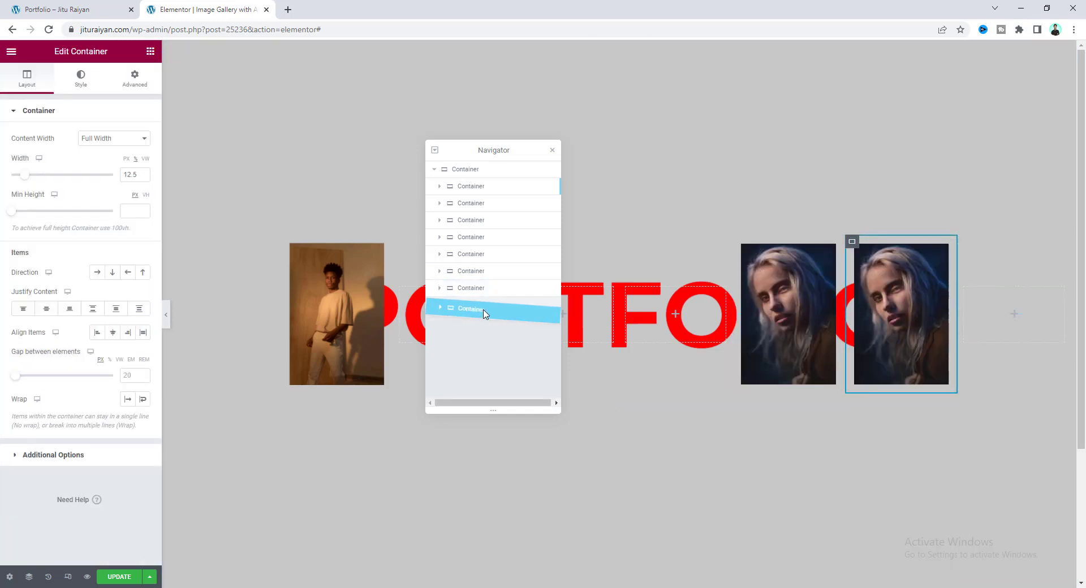
click(439, 304)
click(481, 324)
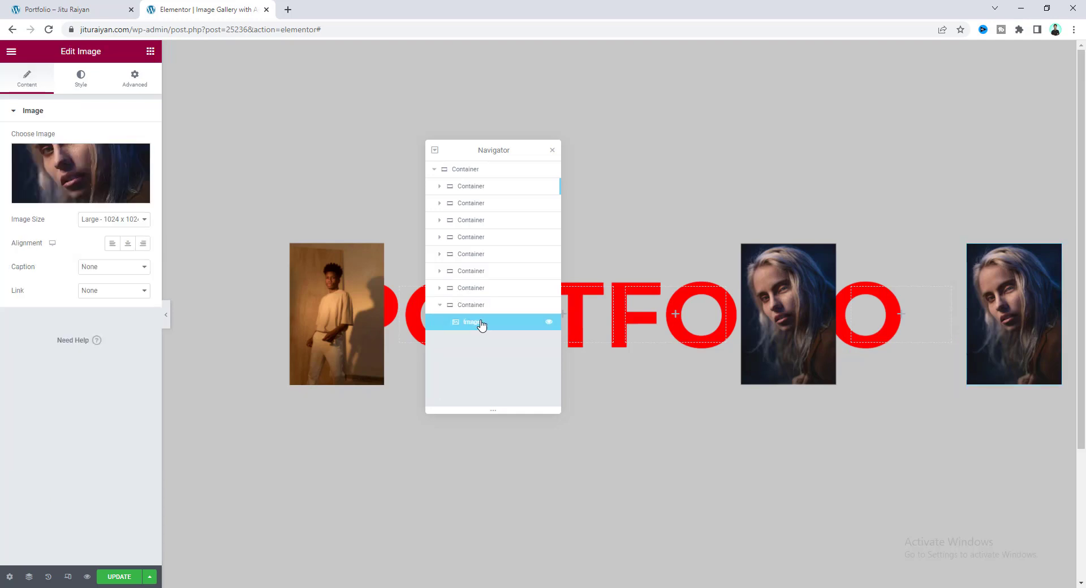
click(81, 175)
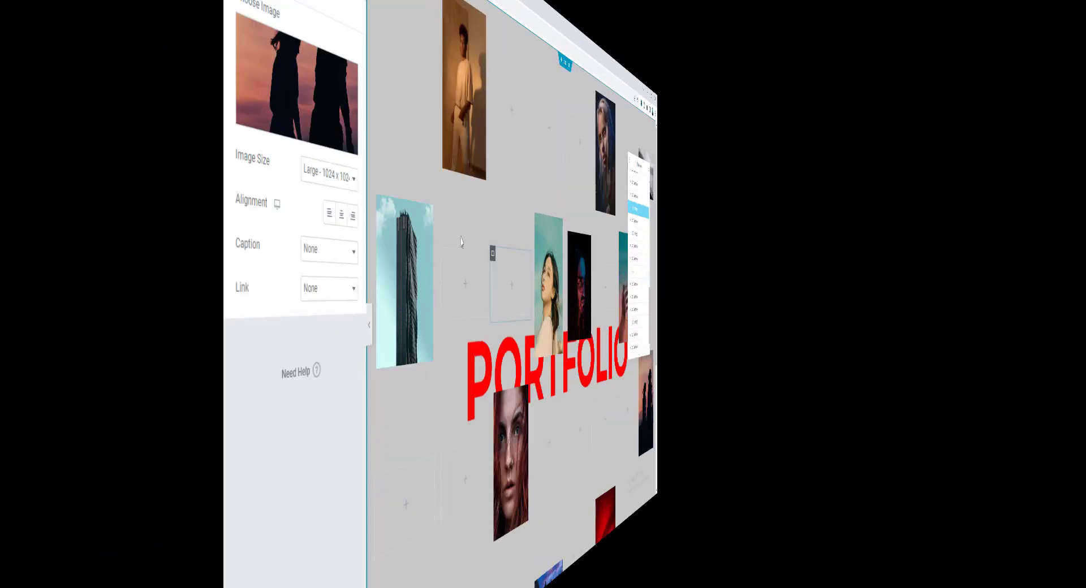
- Look over the finished photo grid and select the outermost gallery container
scroll(799, 297, down, 3)
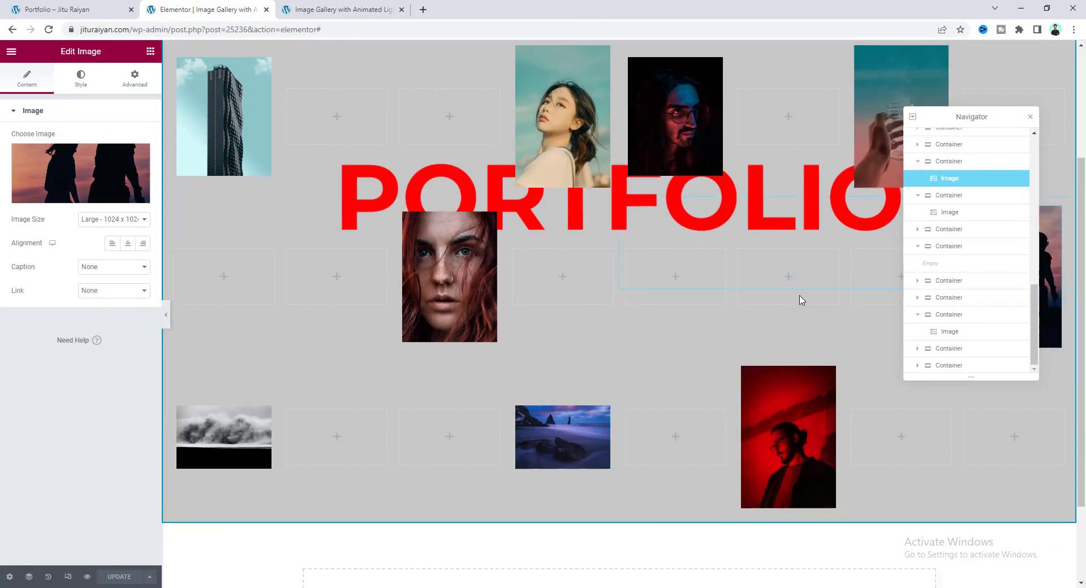
scroll(672, 320, up, 2)
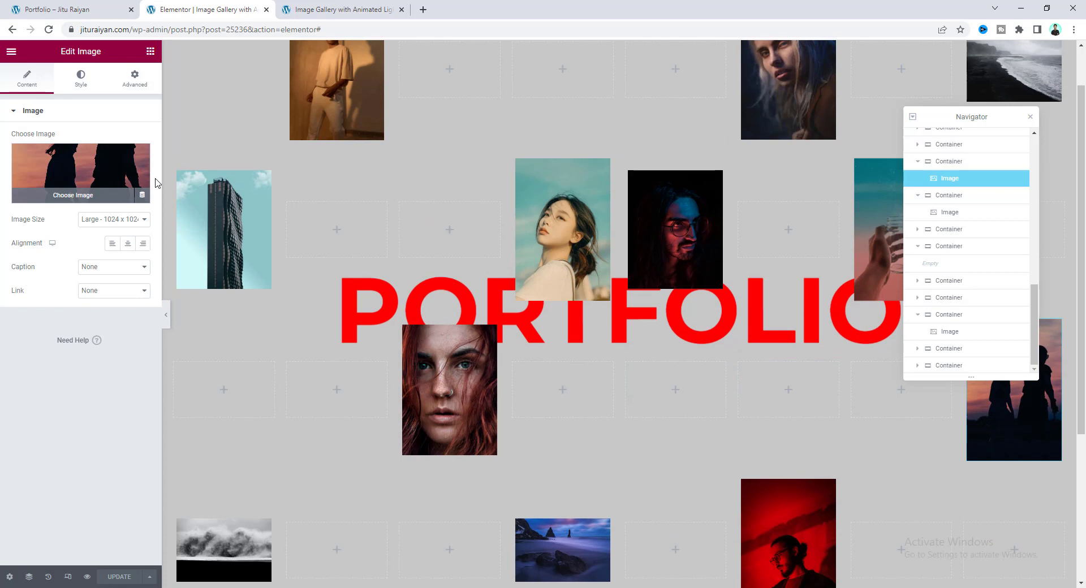
scroll(956, 195, up, 5)
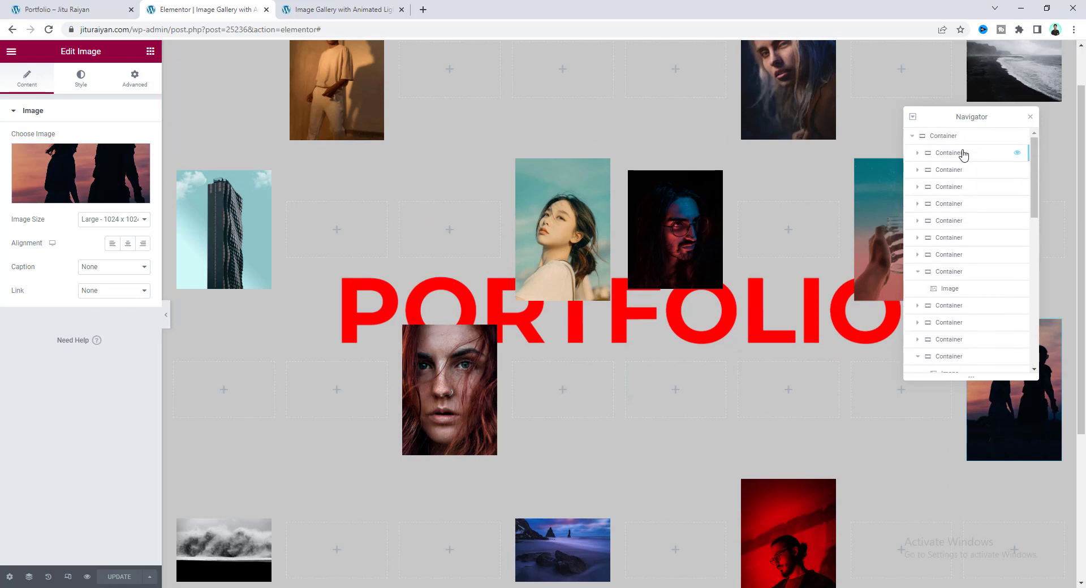
click(964, 140)
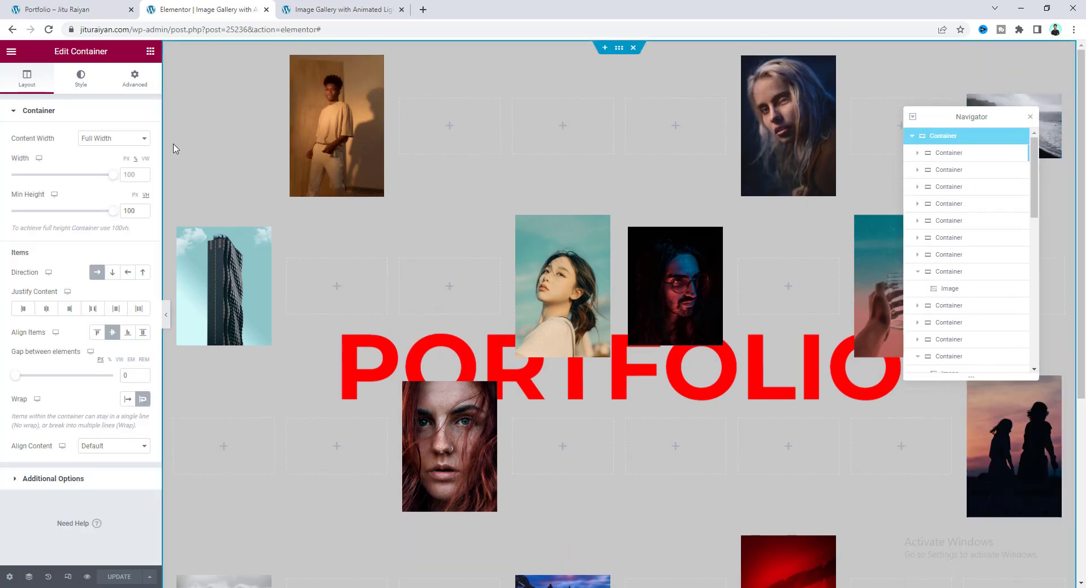
- Unlink the container's padding and set right and left to 35 px, top and bottom to 0
click(134, 78)
click(136, 196)
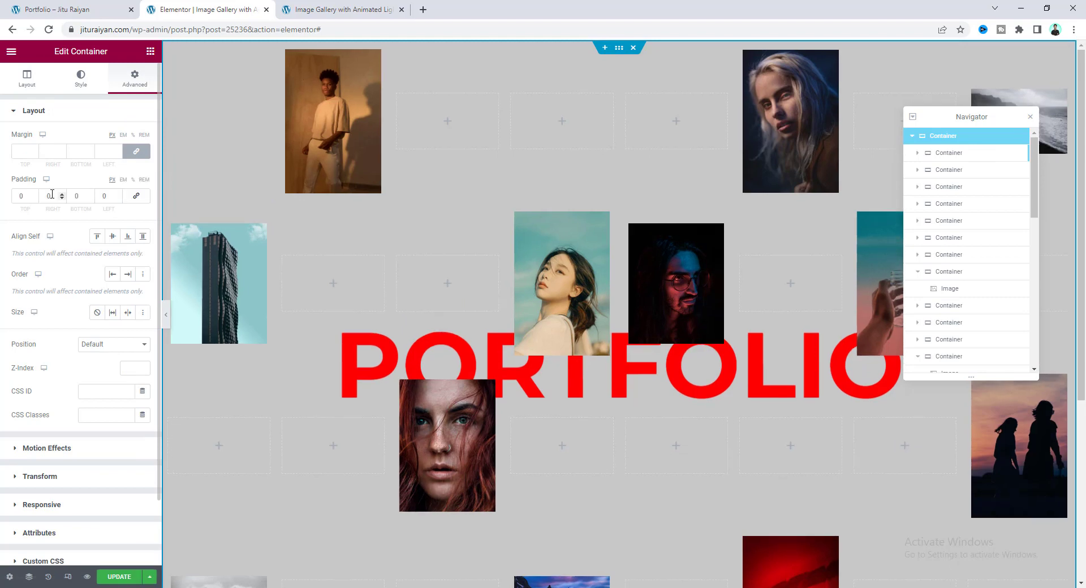
click(41, 196)
text(35)
key(Tab)
key(Tab)
text(35)
click(402, 9)
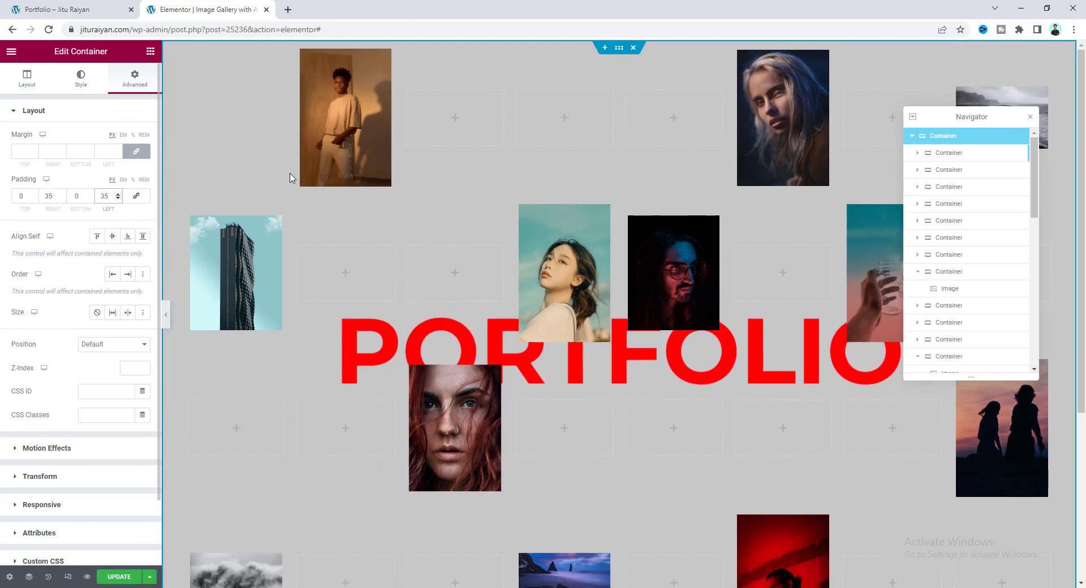
scroll(802, 114, down, 3)
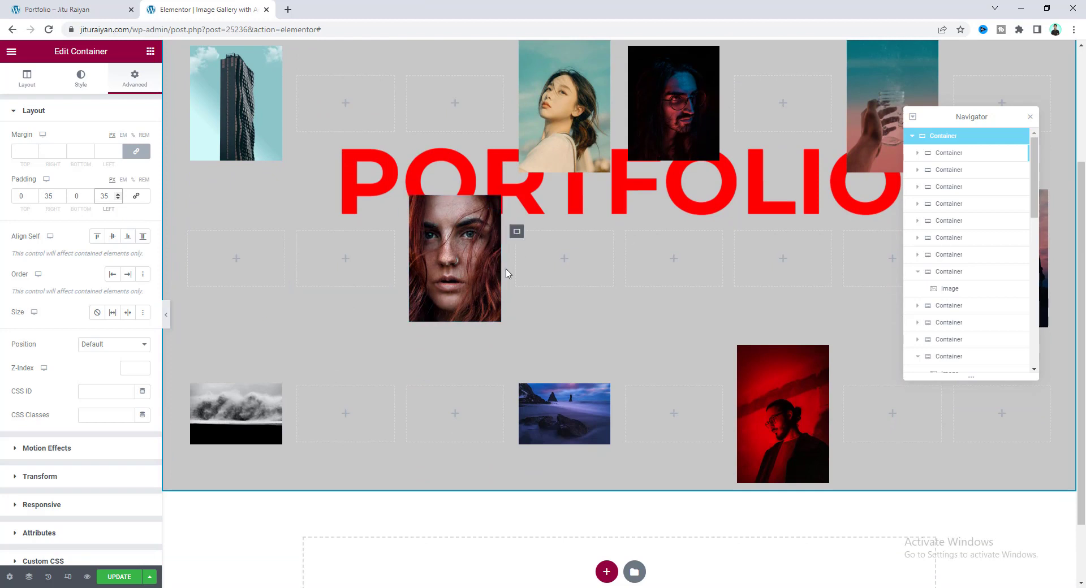
scroll(504, 271, up, 3)
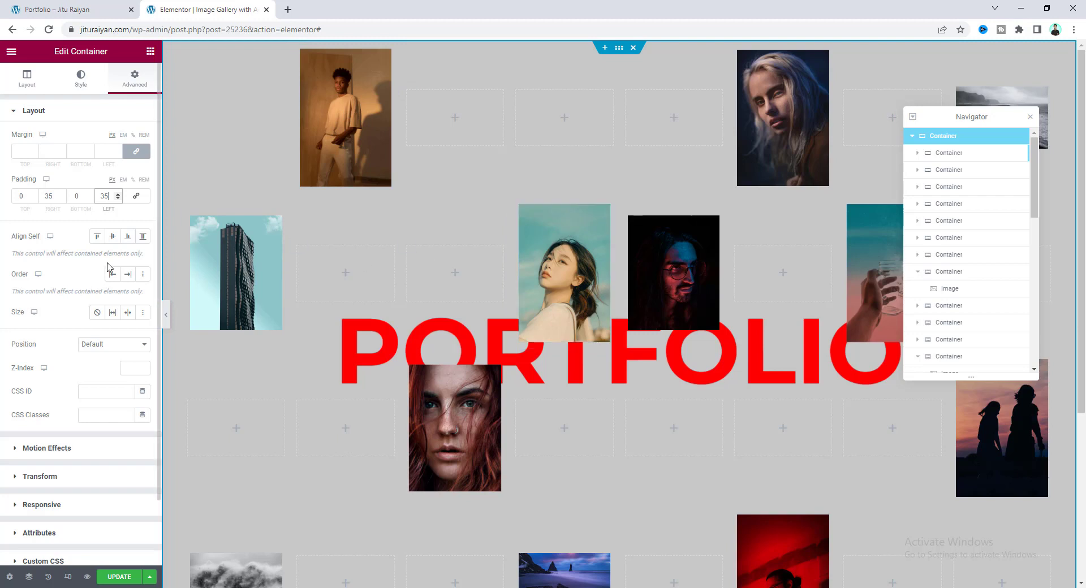
scroll(109, 266, down, 2)
- Paste the mdw-popup-image lightbox rules into the container's Custom CSS
click(118, 487)
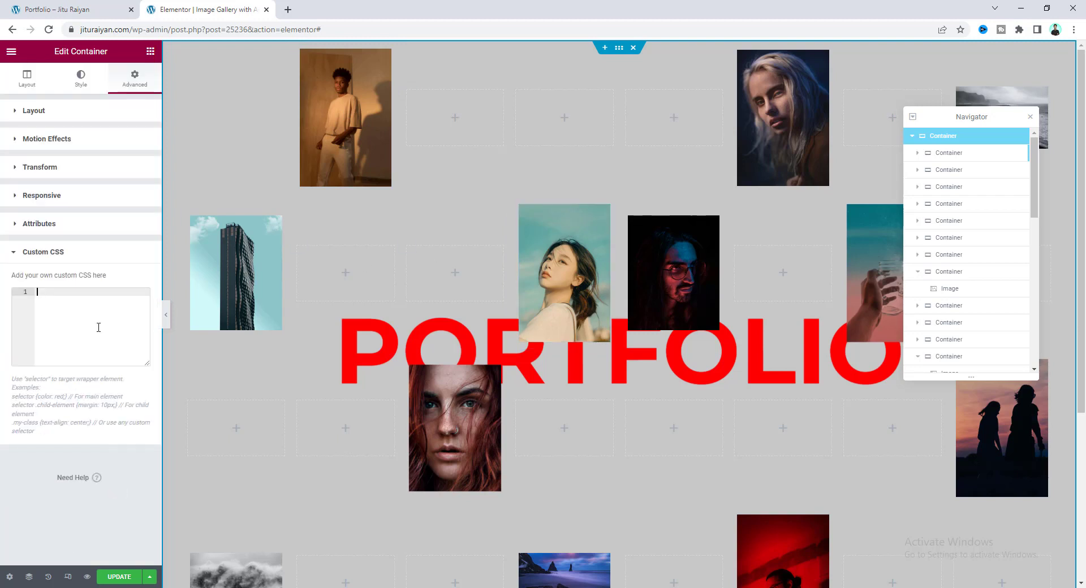
key(ctrl+v)
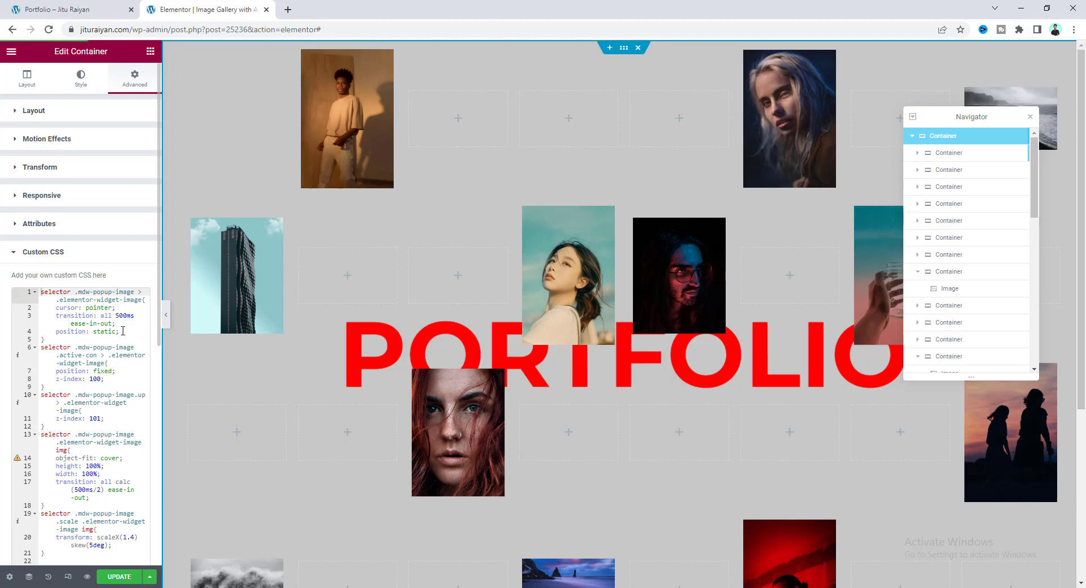
- Add an HTML widget above the Heading, paste the lightbox jQuery script, and Update the page
click(150, 51)
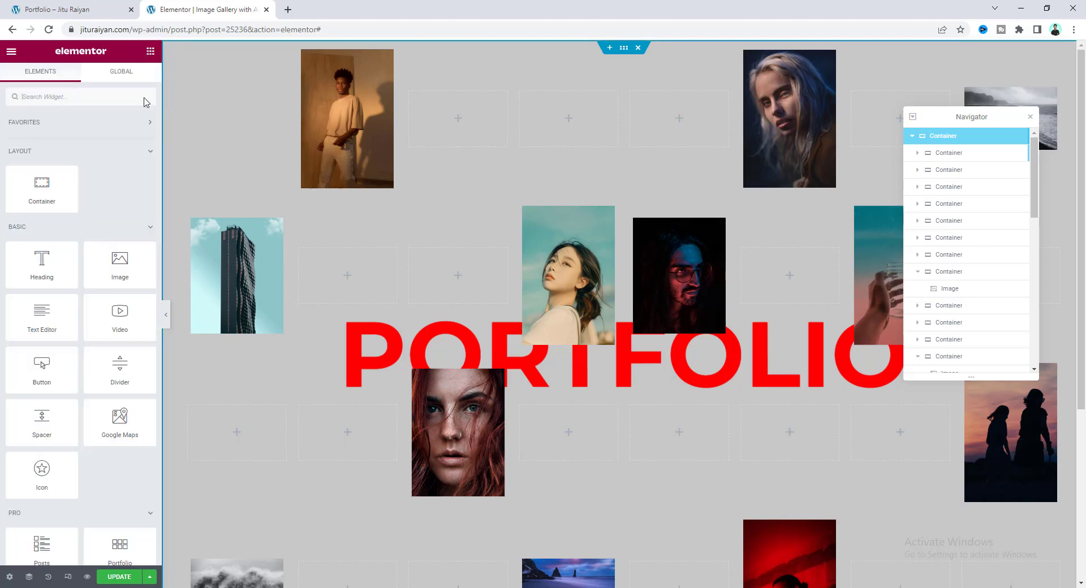
text(h)
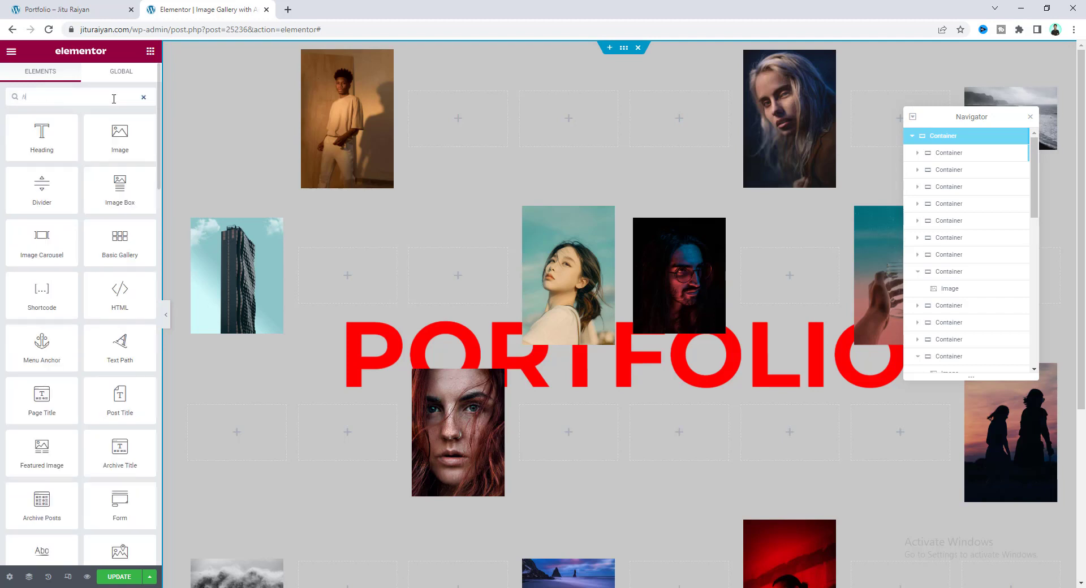
text(t)
mouse_move(42, 136)
mouse_down()
mouse_move(95, 162)
mouse_move(365, 179)
mouse_up()
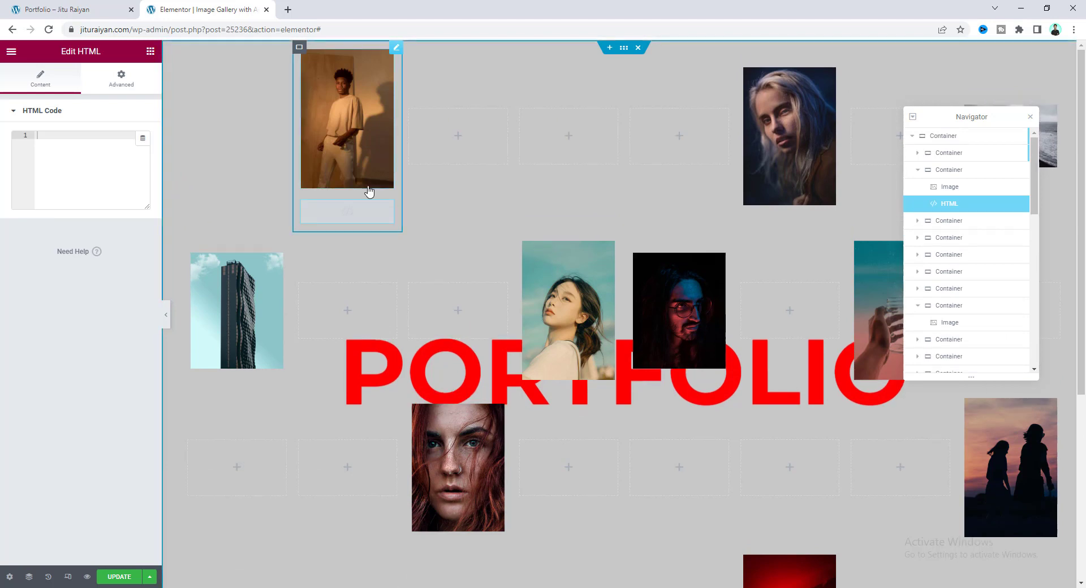
click(917, 153)
mouse_move(962, 221)
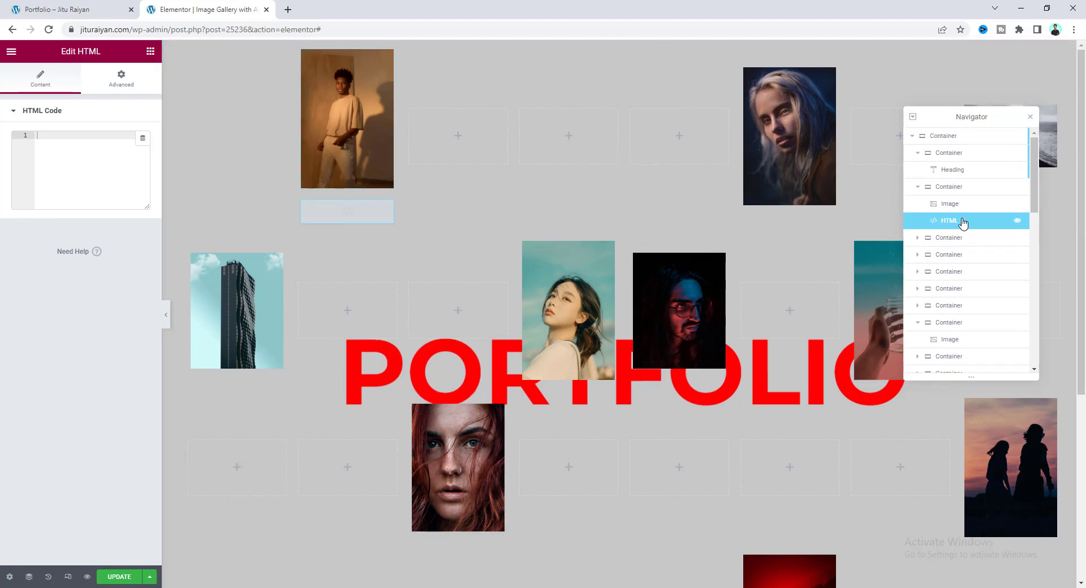
drag(963, 223, 969, 170)
key(ctrl+v)
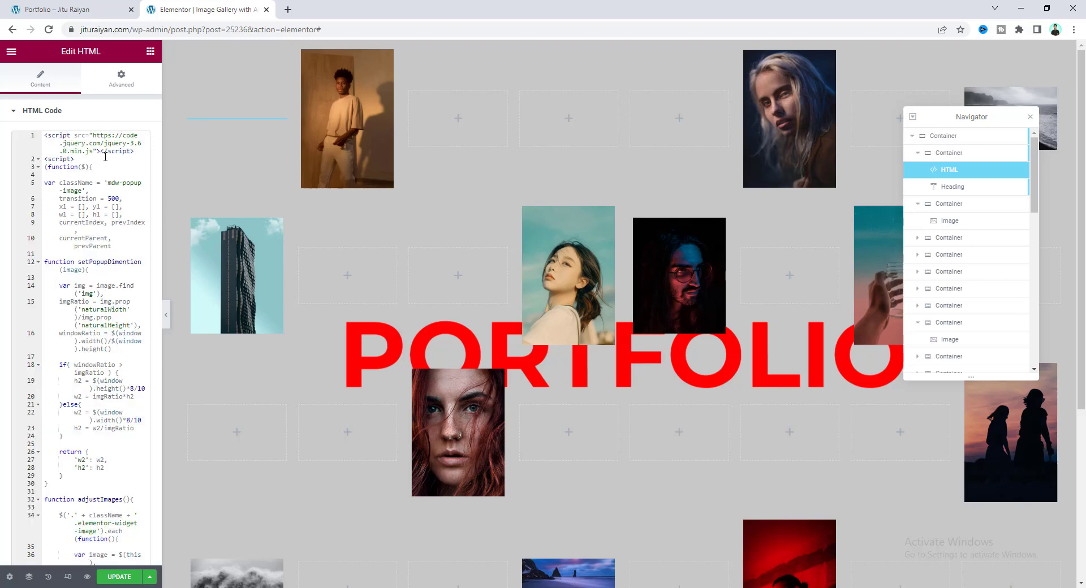
click(114, 578)
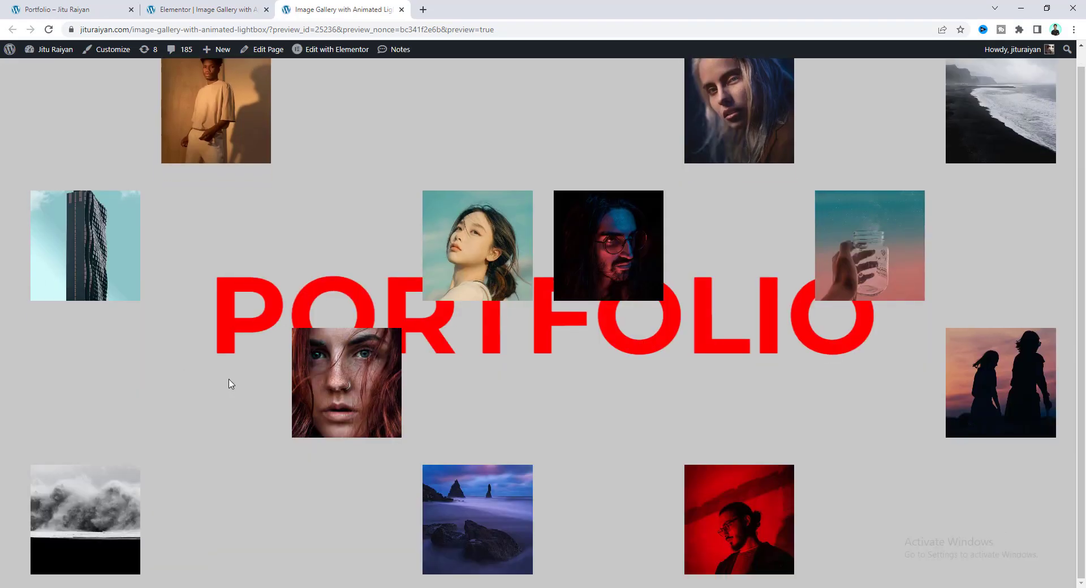
- Open and close the building and man photos in the preview's lightbox, then return to Elementor
click(101, 264)
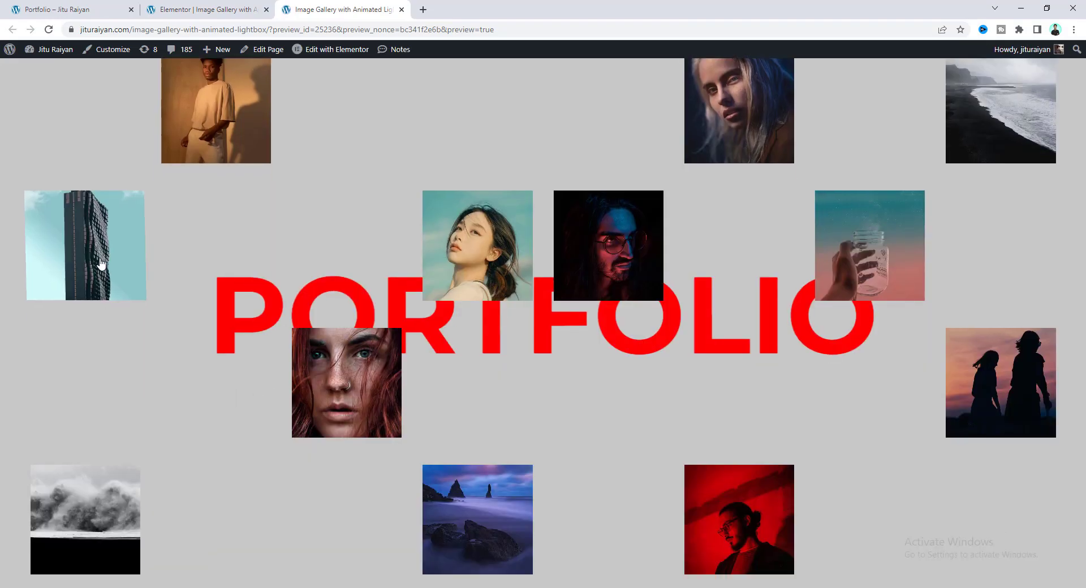
click(122, 239)
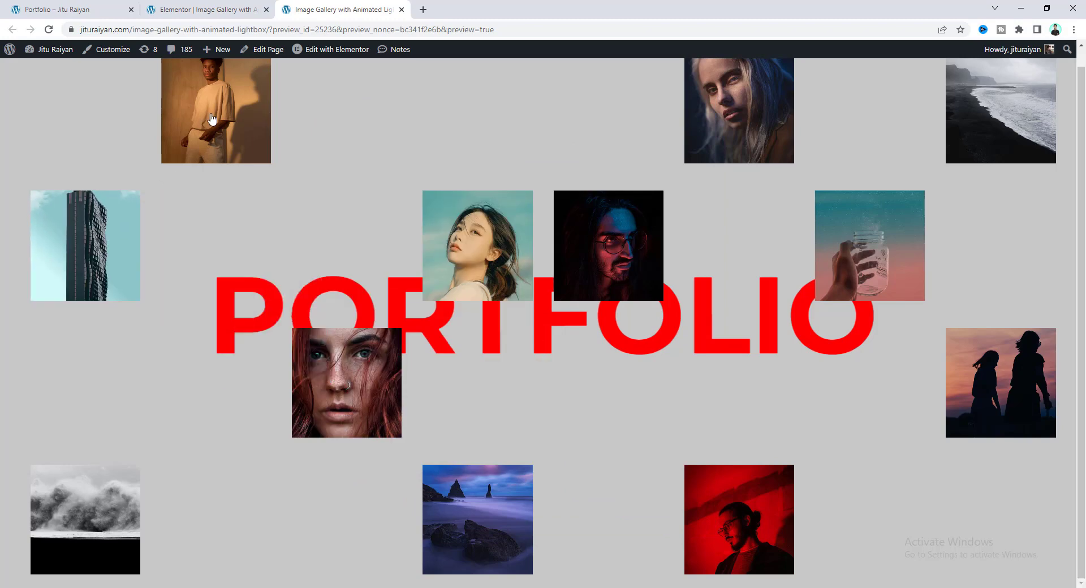
click(212, 119)
click(176, 127)
scroll(562, 165, up, 1)
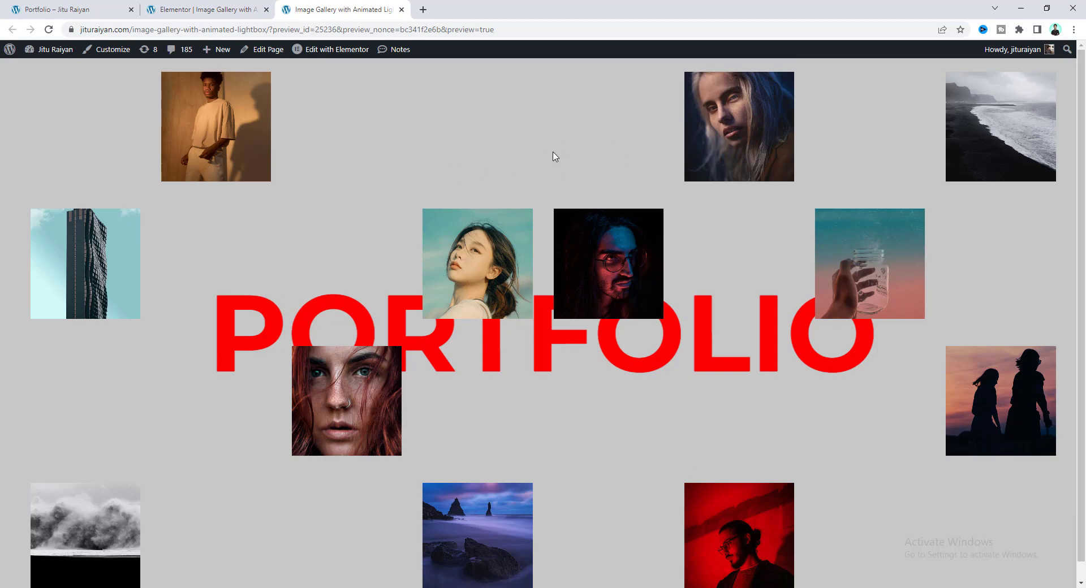
click(248, 10)
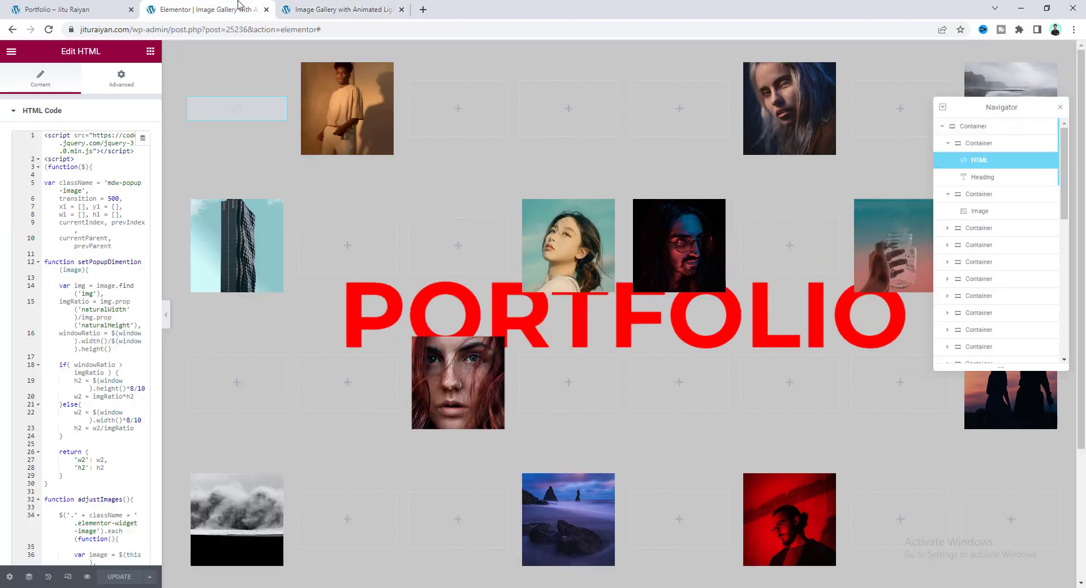
- In tablet view, set the outer gallery container's minimum height to 550 px
click(69, 576)
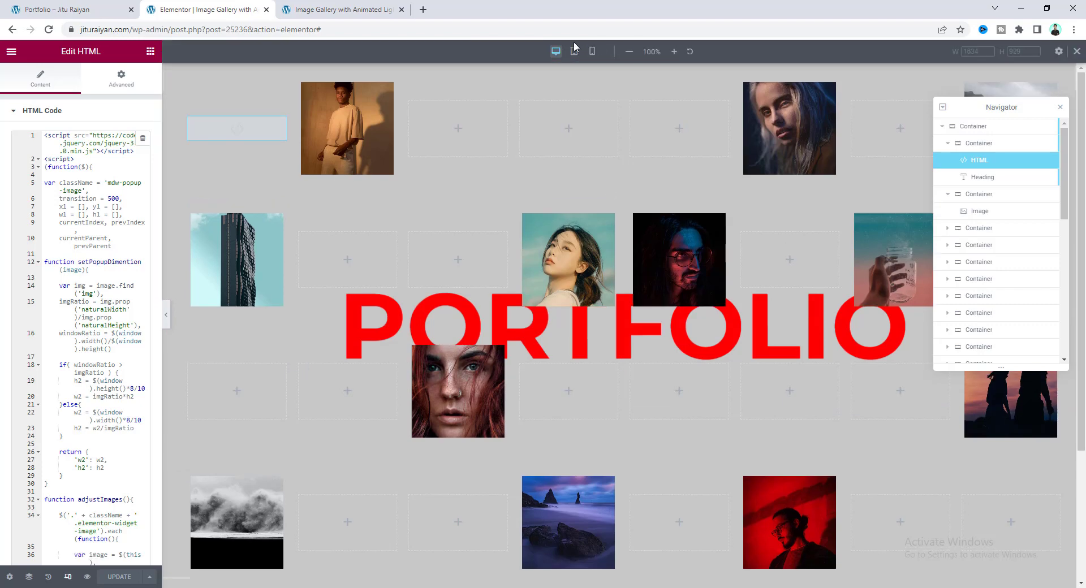
click(574, 51)
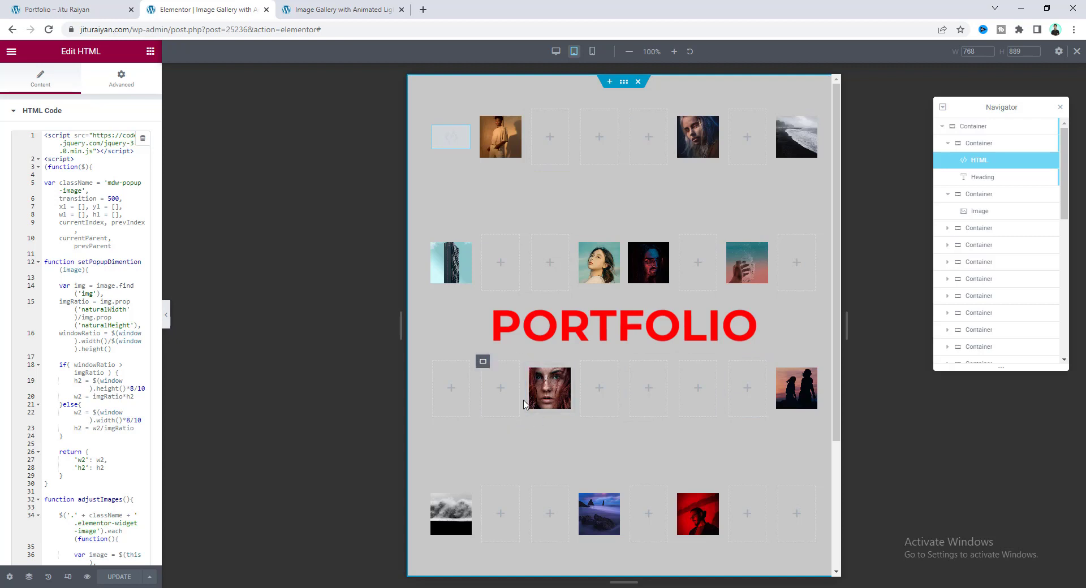
click(624, 83)
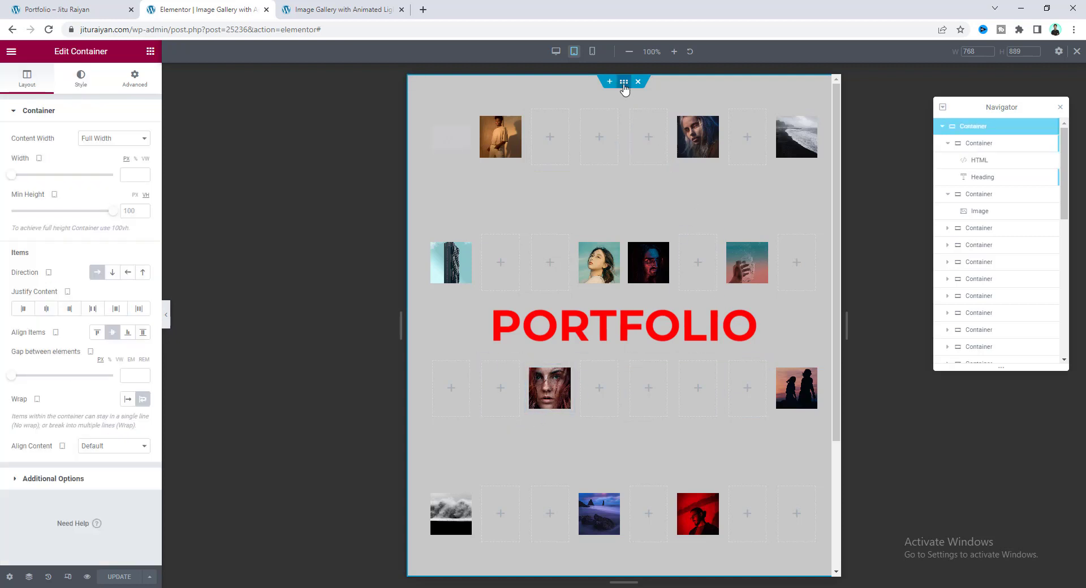
double_click(135, 211)
text(5)
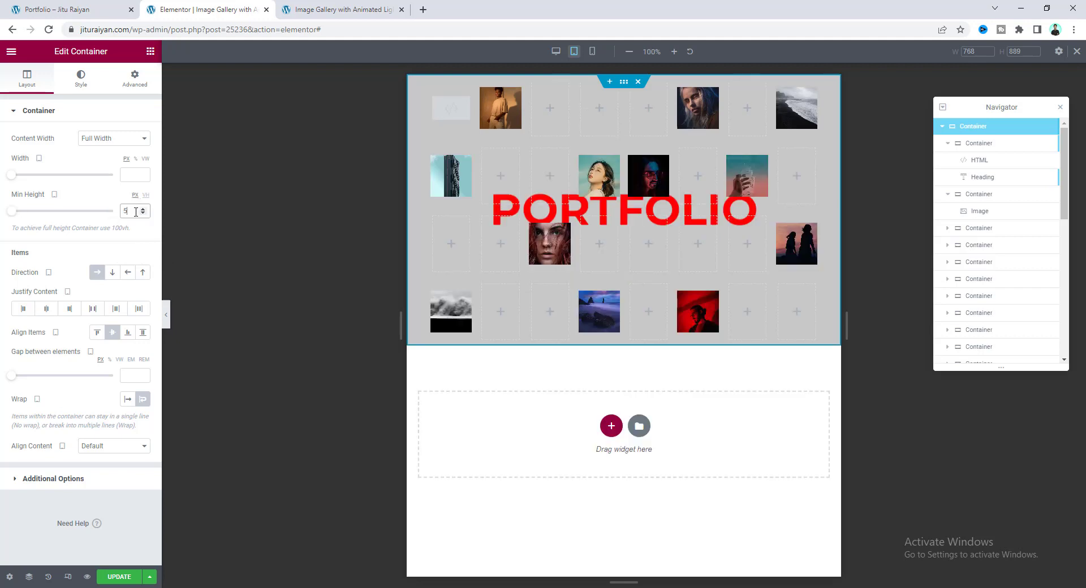
text(0)
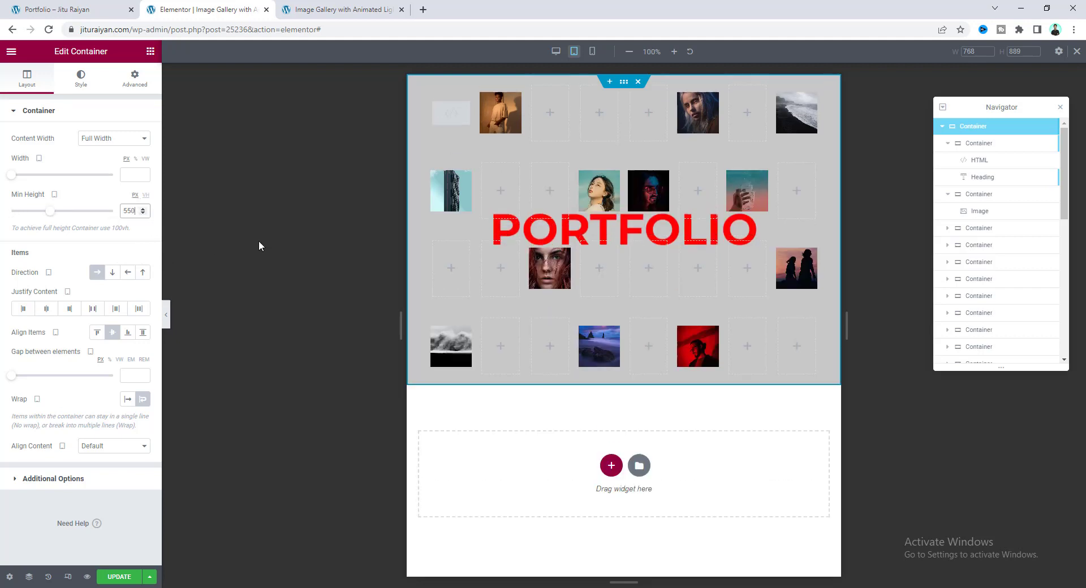
- Set the container's linked padding to 30 px on all sides and preview at mobile width
click(134, 79)
click(107, 196)
text(3)
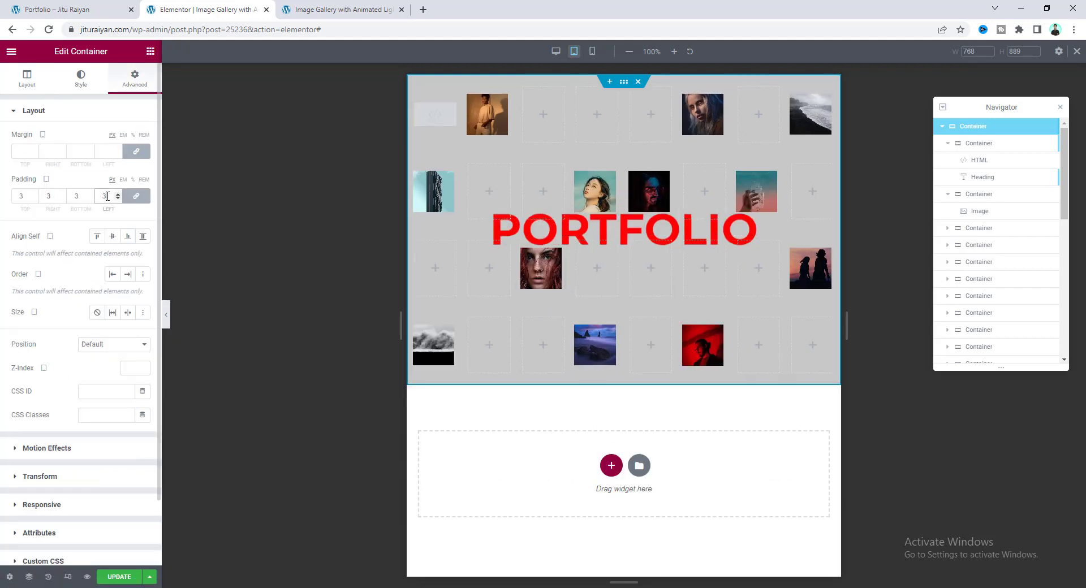
text(0)
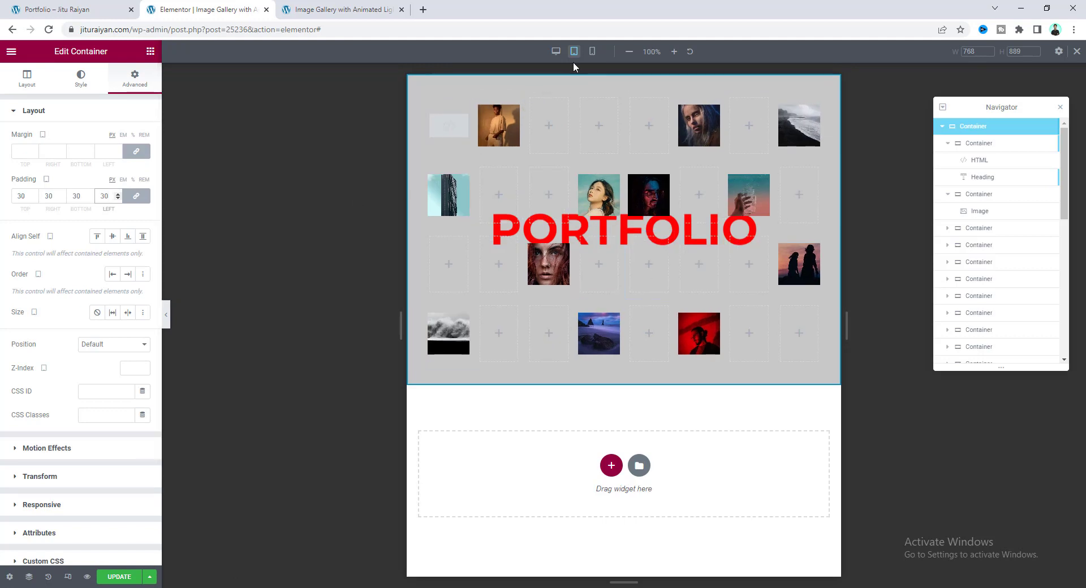
click(592, 51)
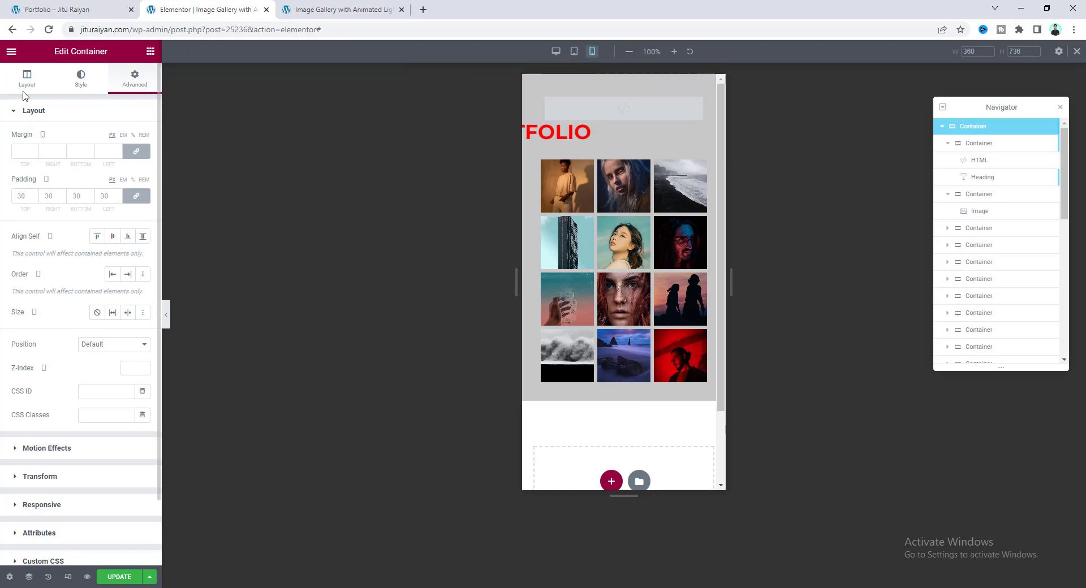
- Set the gallery container's mobile minimum height to 0
click(21, 84)
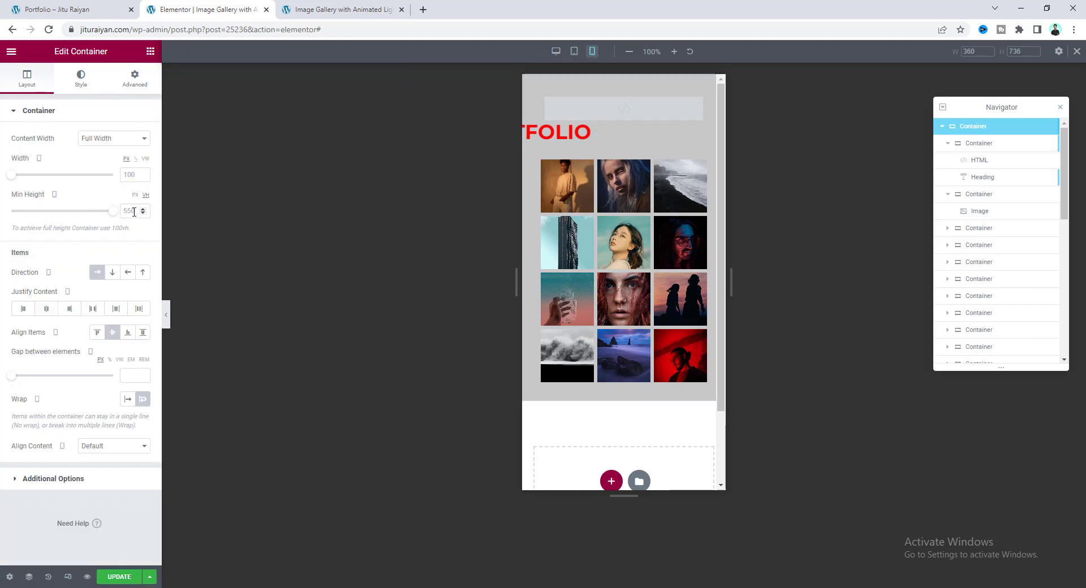
click(134, 212)
text(0)
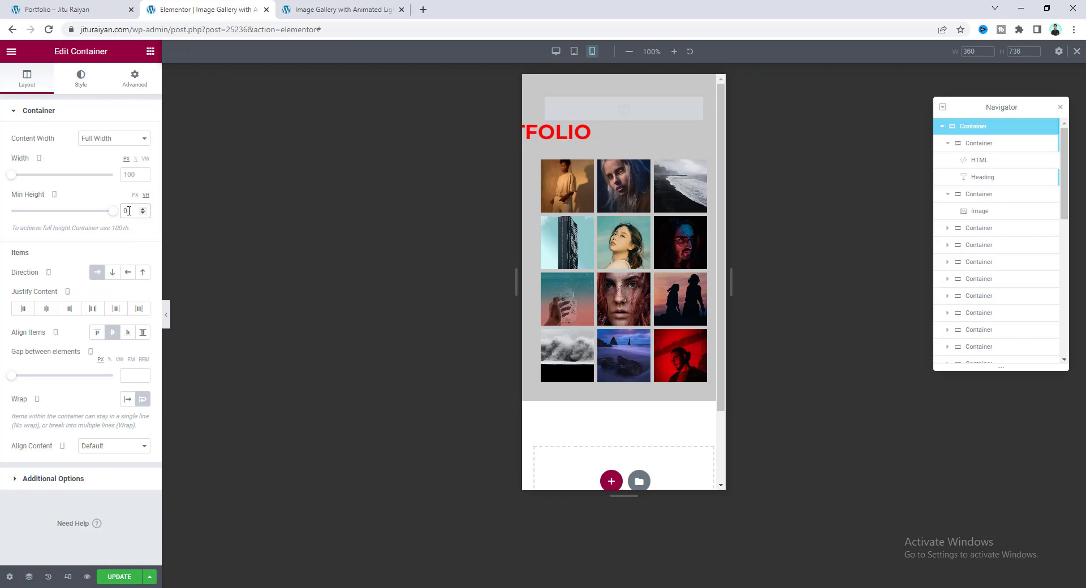
- Unlink the container's mobile padding and set it to 40, 20, 40, 20 px
click(135, 79)
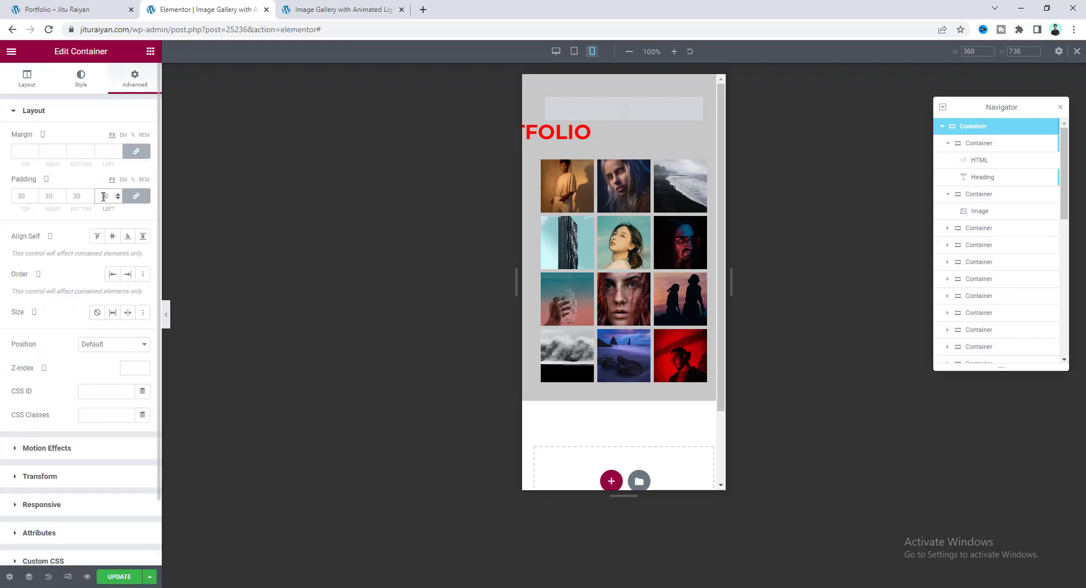
click(136, 196)
click(21, 195)
text(4020)
click(76, 196)
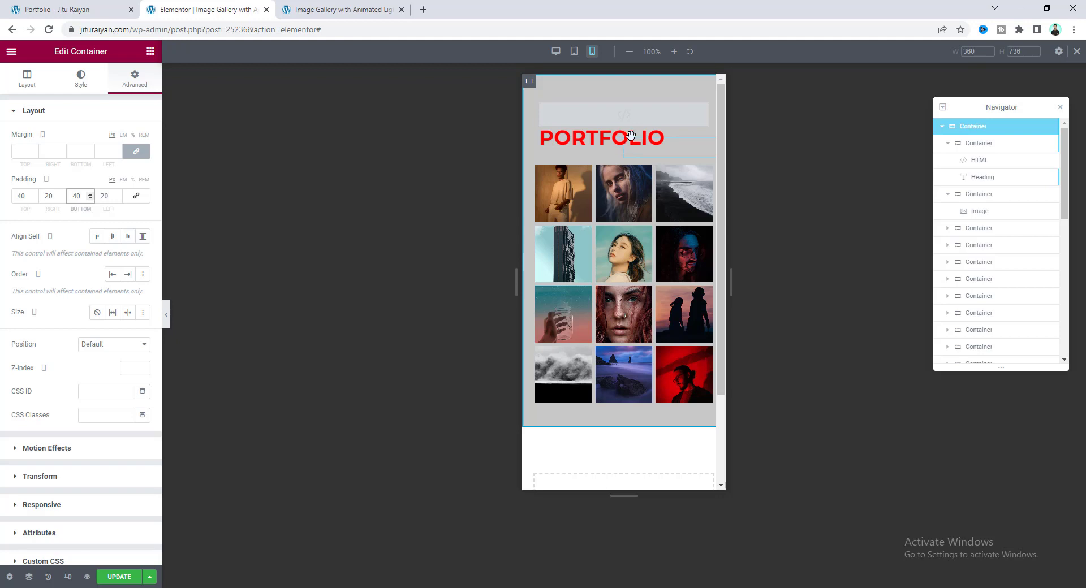
- Centre-align the PORTFOLIO heading on mobile
click(846, 174)
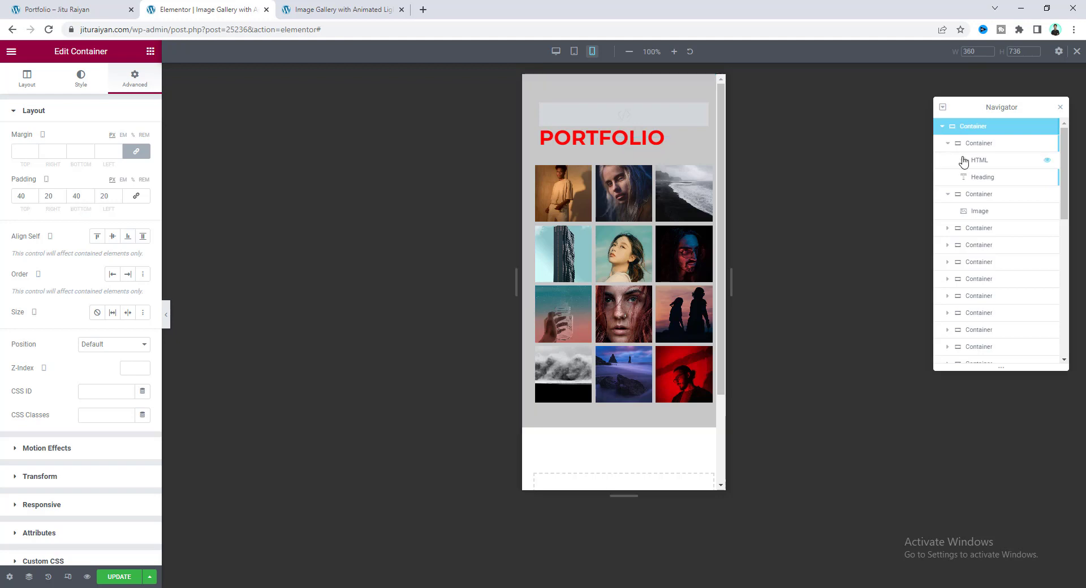
click(980, 178)
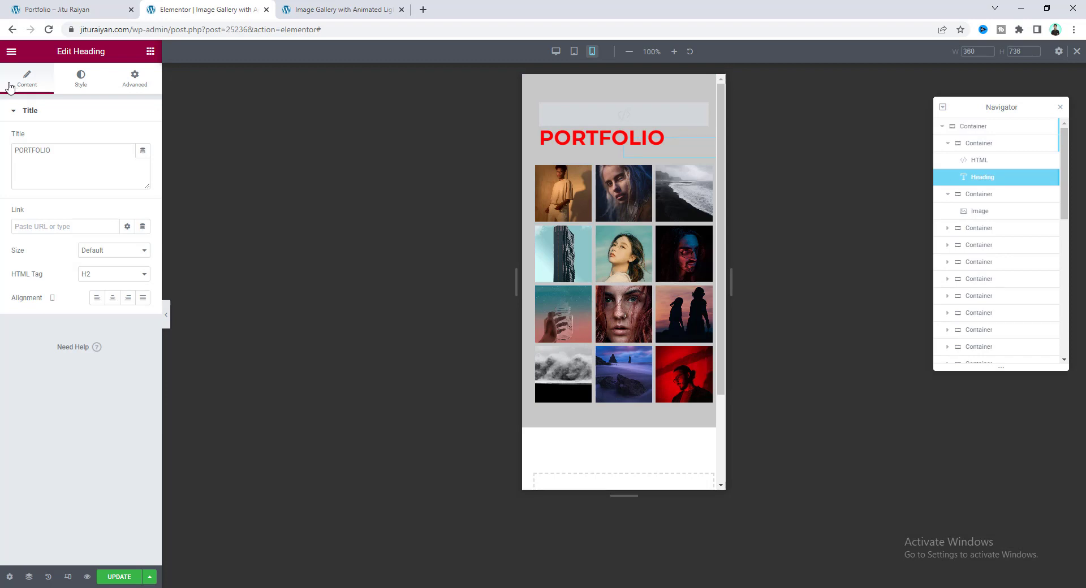
click(116, 297)
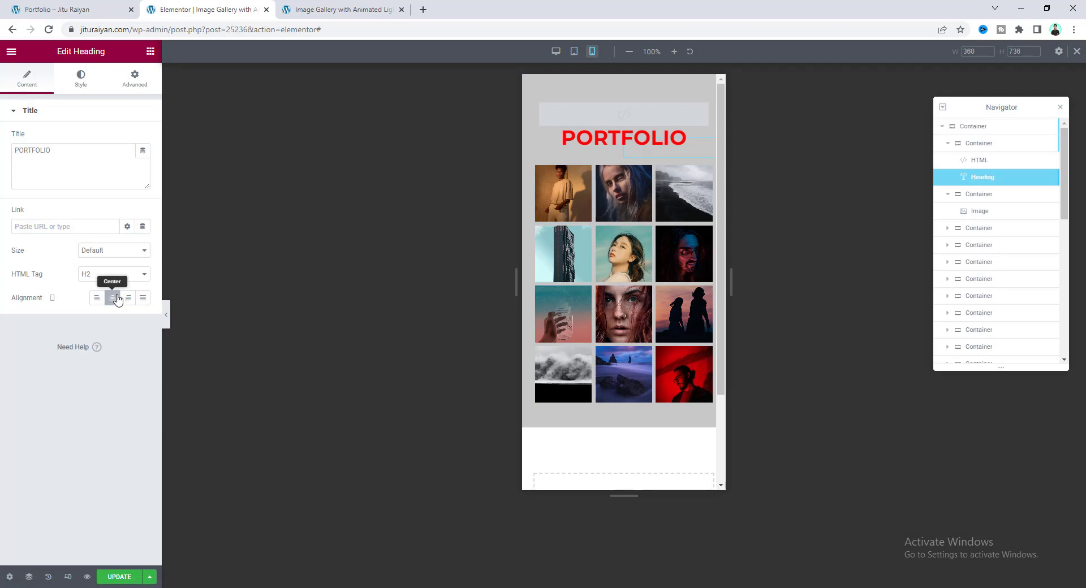
click(127, 146)
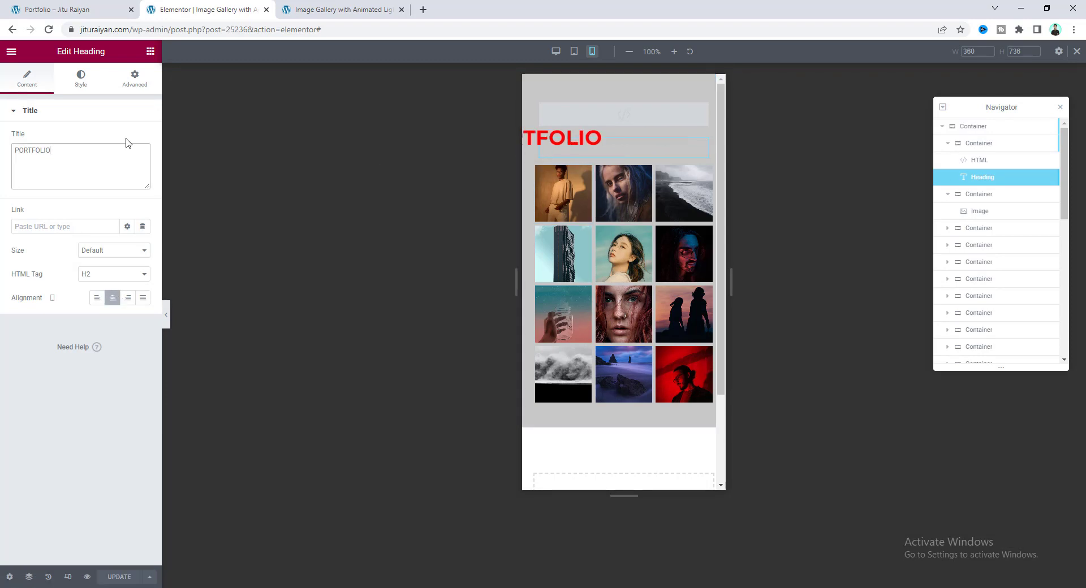
- Reset the heading's mobile transform offsets X and Y to 0, then widen the preview to about 767 px
click(134, 80)
scroll(65, 380, down, 4)
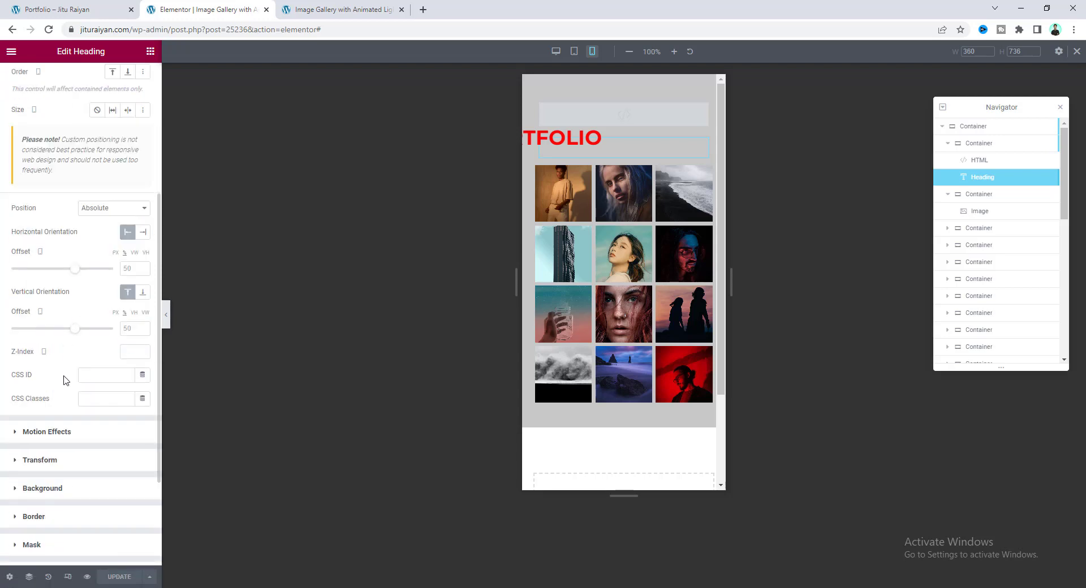
click(63, 461)
click(142, 244)
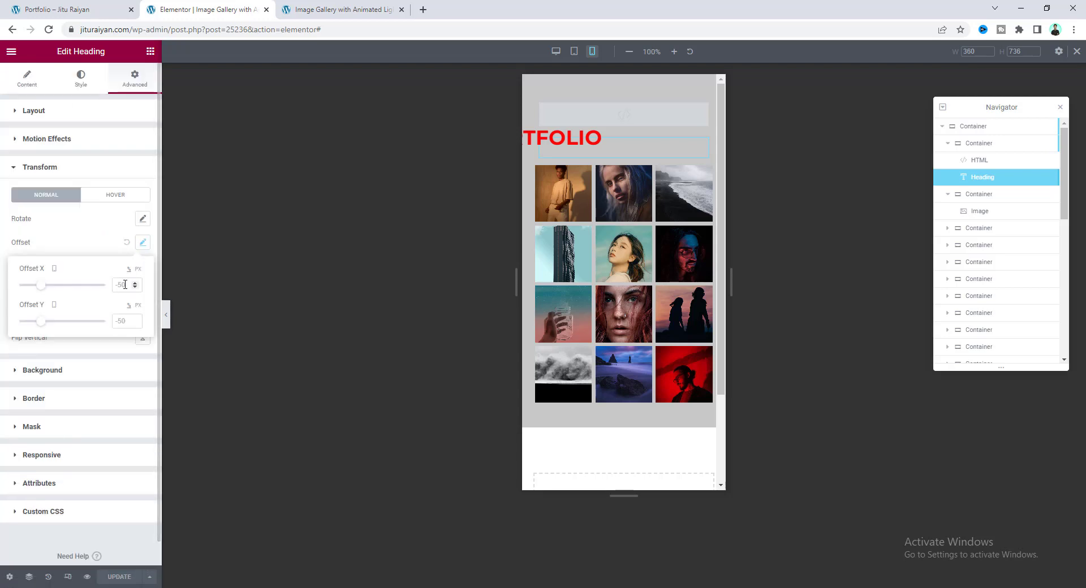
text(0)
click(127, 321)
text(0)
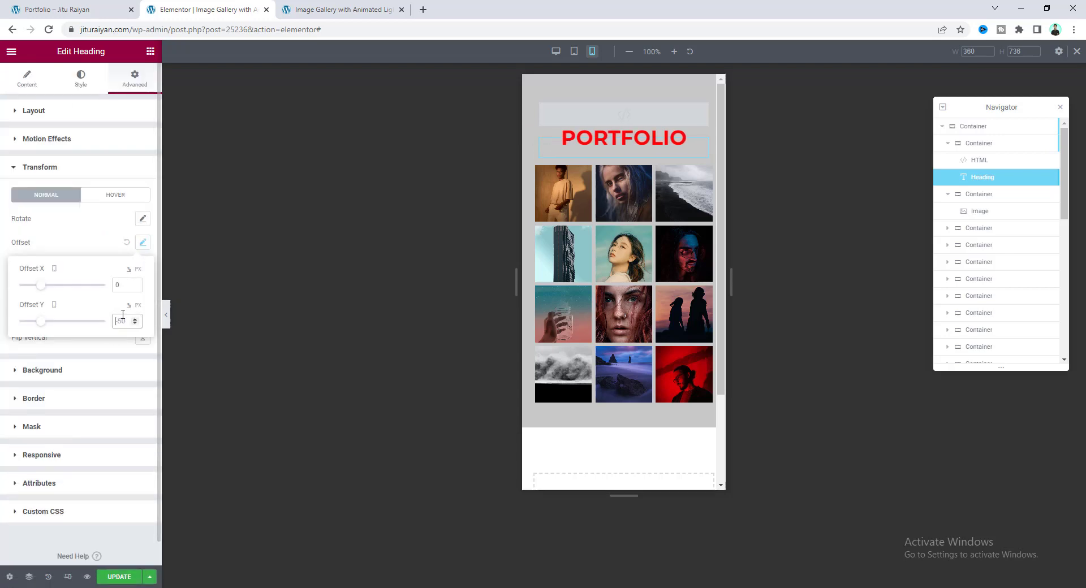
click(101, 253)
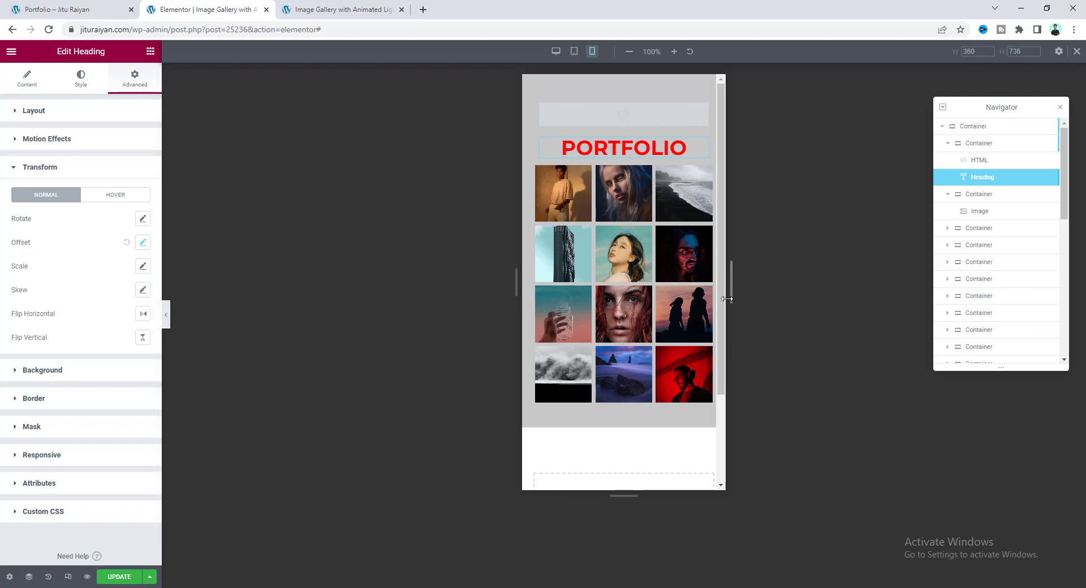
drag(729, 286, 845, 286)
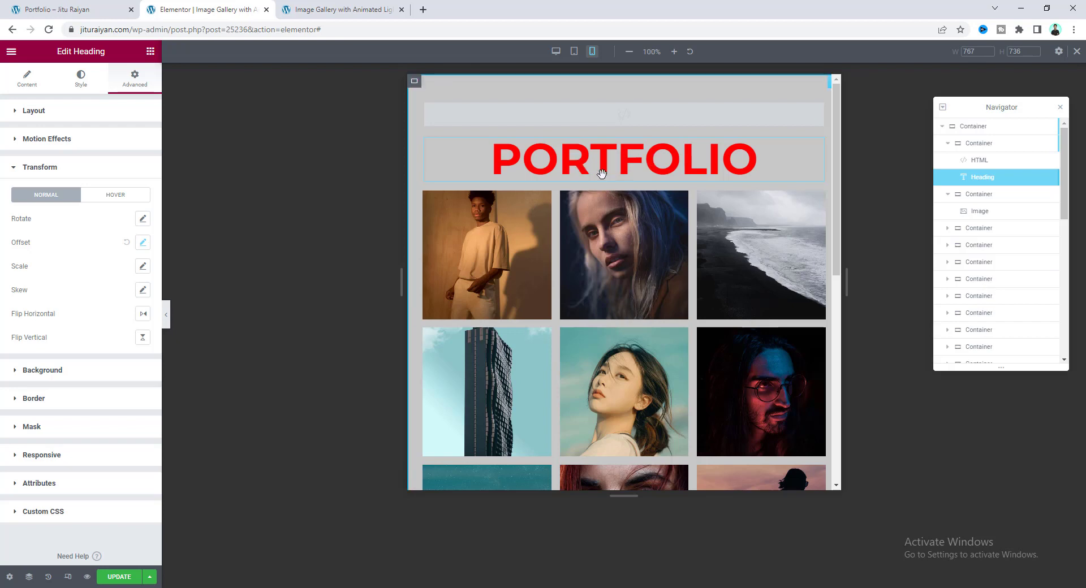
- Switch the heading's mobile font size to pixels at 40 px
click(81, 79)
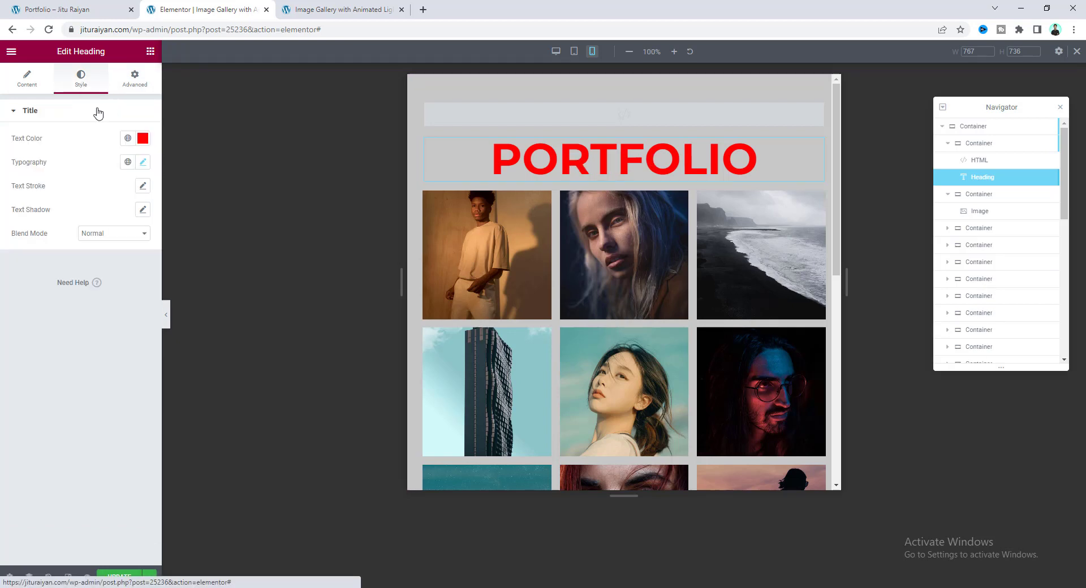
click(143, 163)
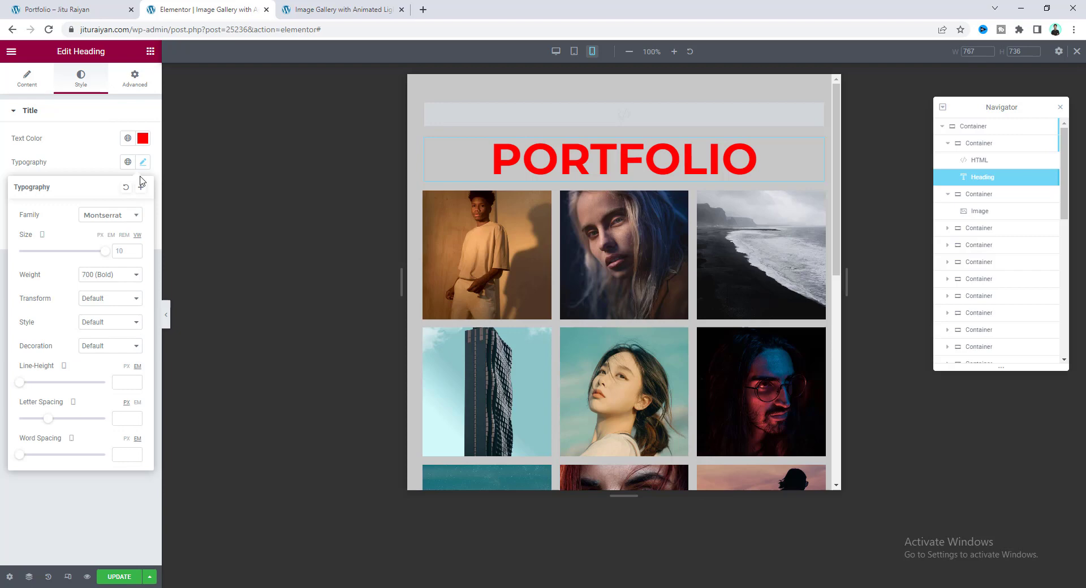
click(100, 235)
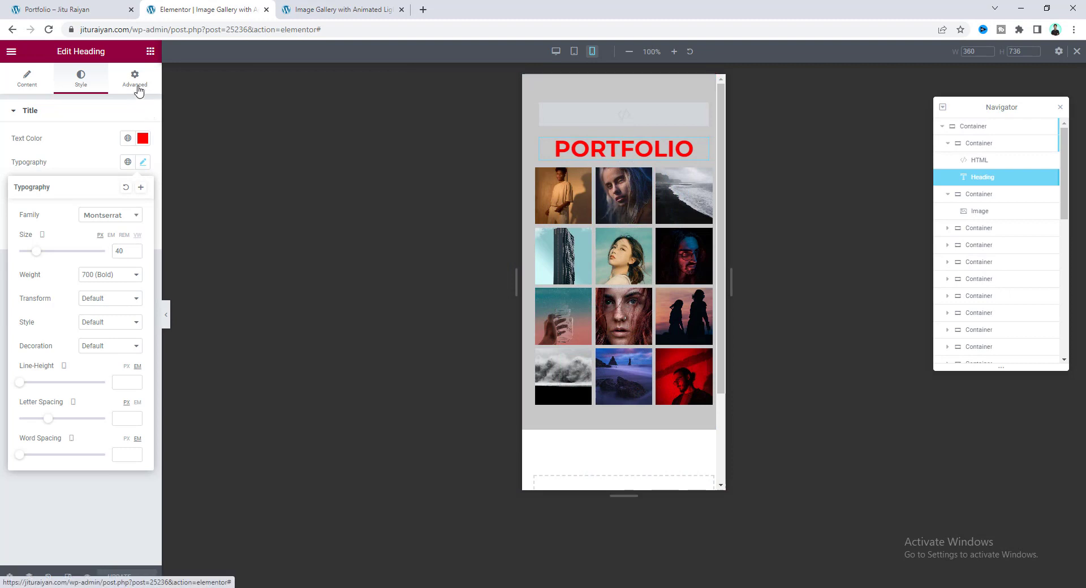
- Give the PORTFOLIO heading a 15 px bottom margin on mobile
click(136, 85)
click(141, 152)
click(80, 151)
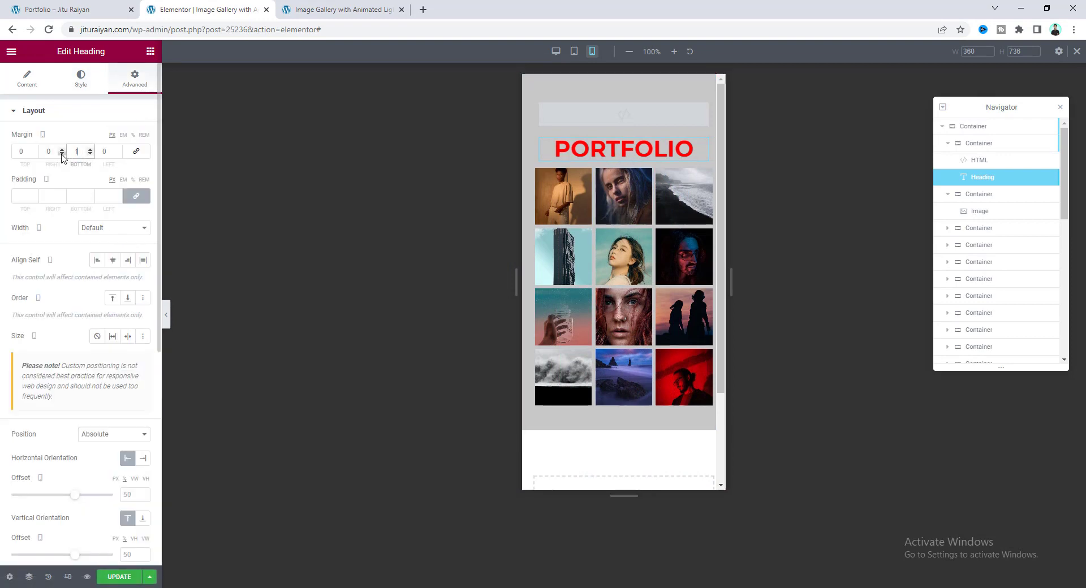
text(15)
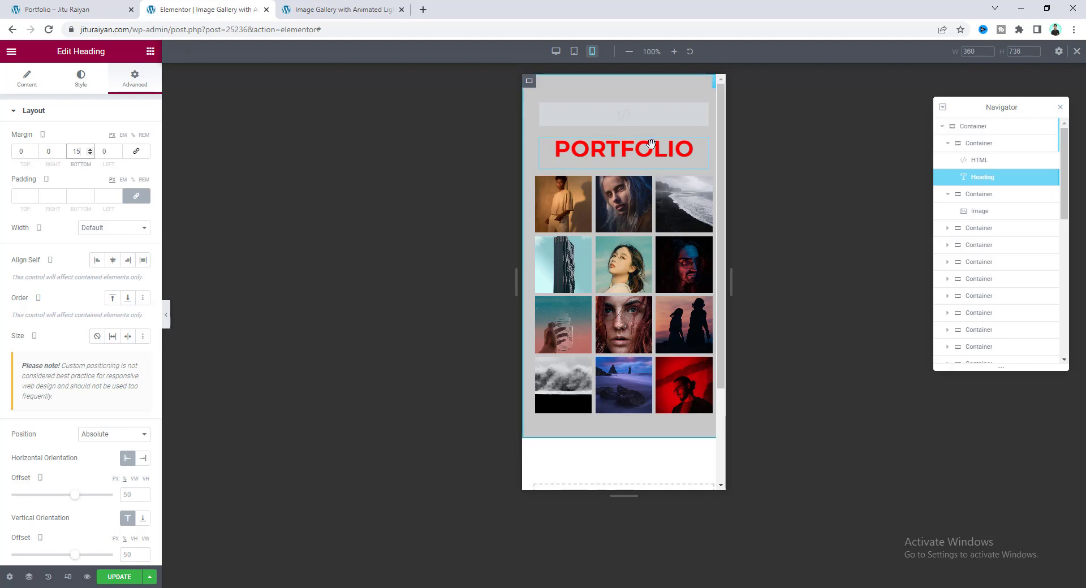
mouse_move(996, 160)
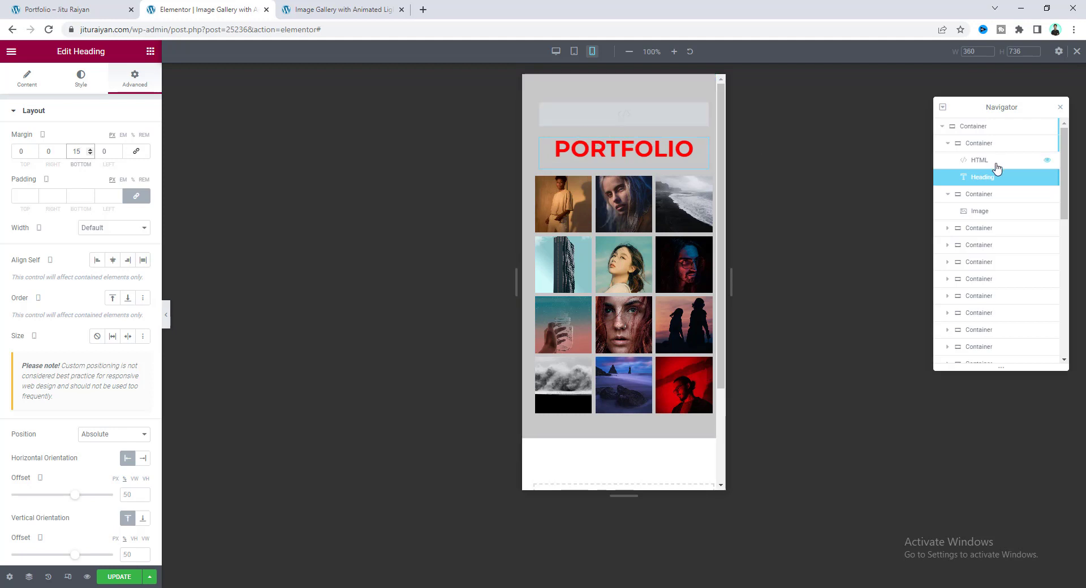
click(987, 145)
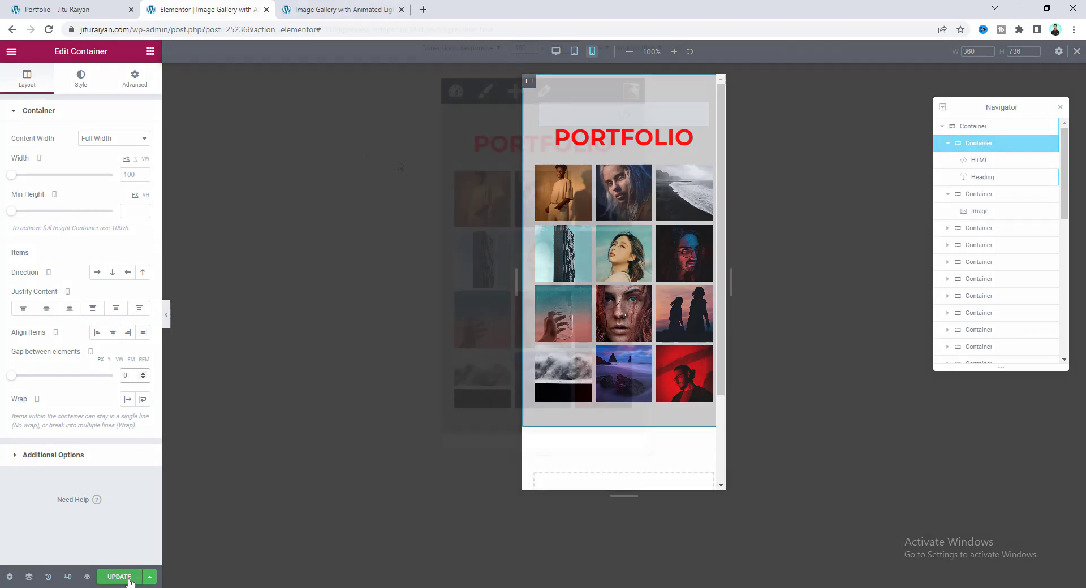
click(130, 577)
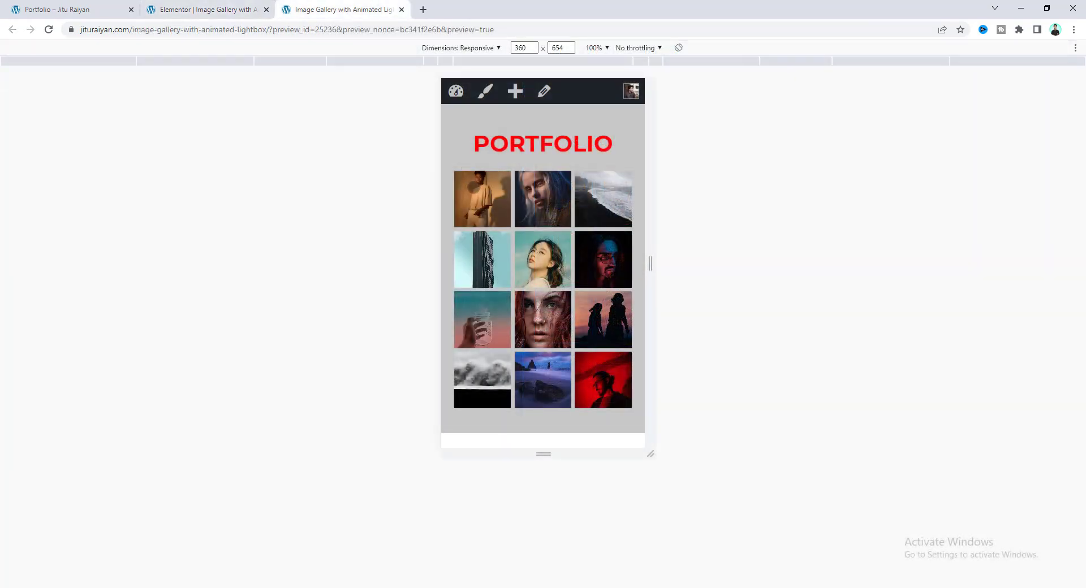
click(480, 198)
click(478, 136)
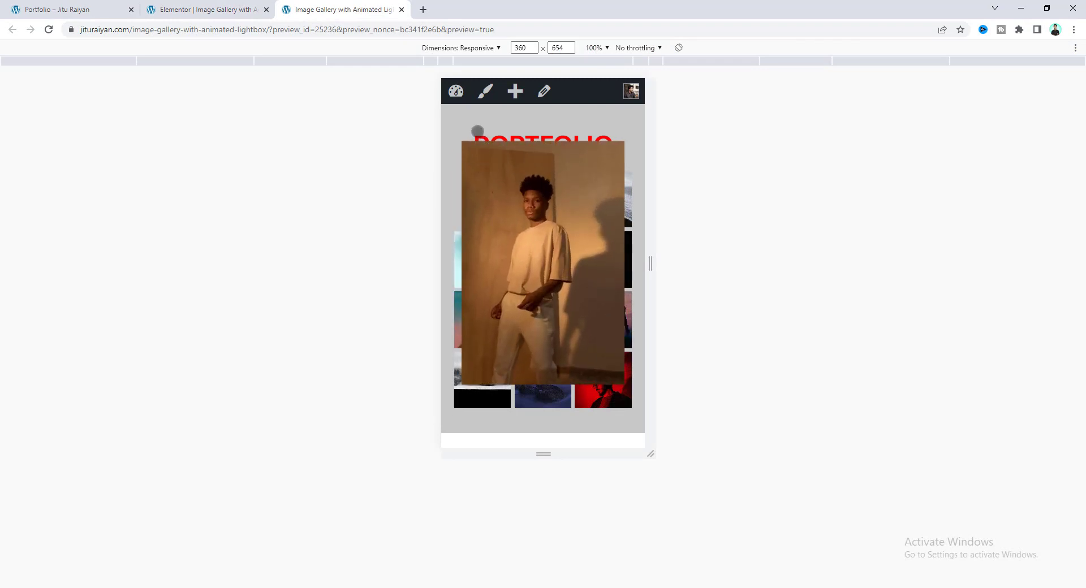
click(543, 200)
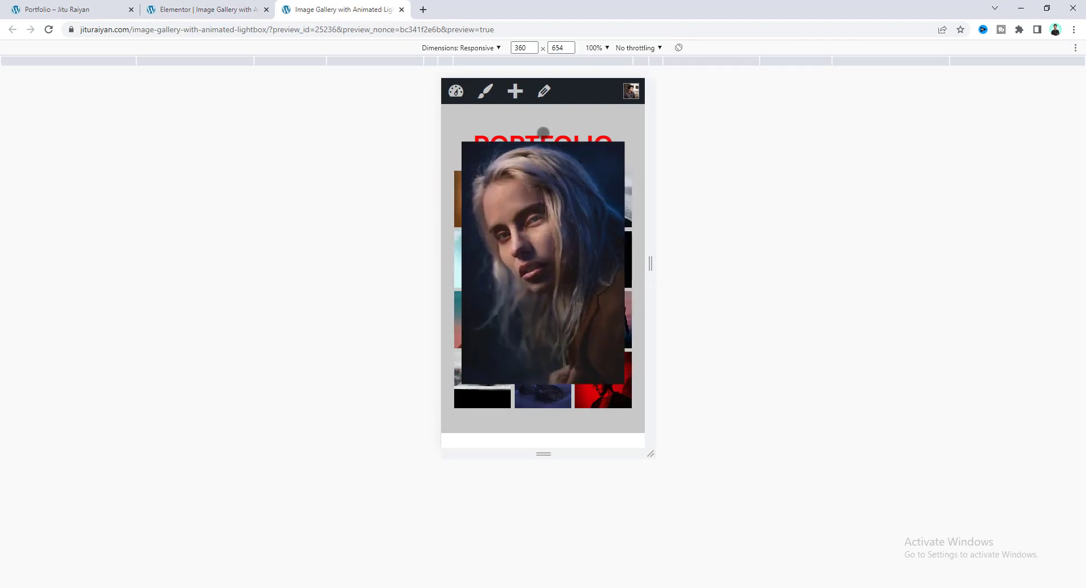
click(543, 132)
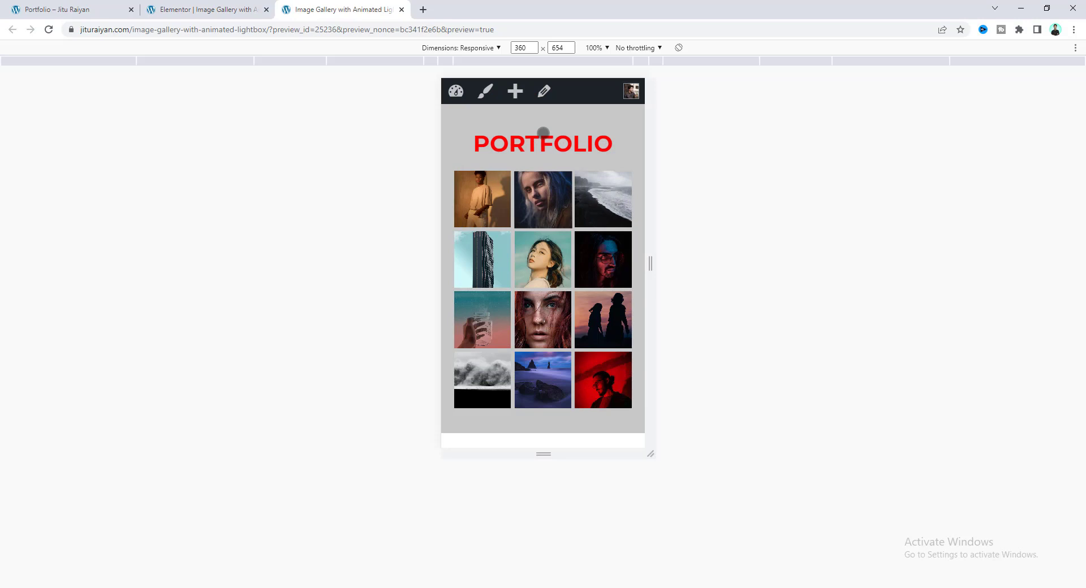